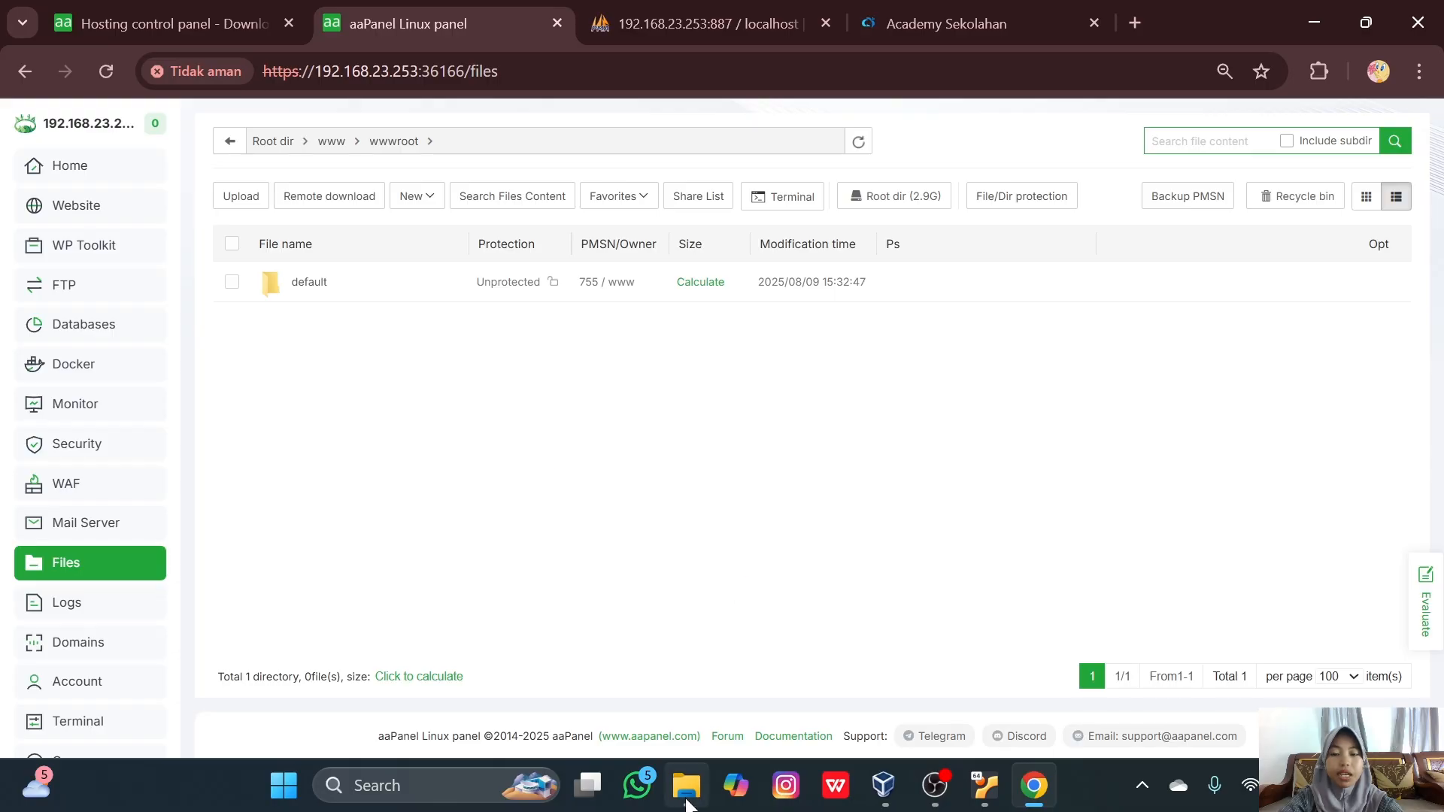
- Upload aplikasi-ujian-online-zyacbt-2024-04-29.rar (28.85 MB) into /www/wwwroot
{"action": "left_click", "coordinate": [686, 786]}
{"action": "left_click_drag", "start_coordinate": [977, 477], "coordinate": [885, 577]}
{"action": "left_click", "coordinate": [973, 671]}
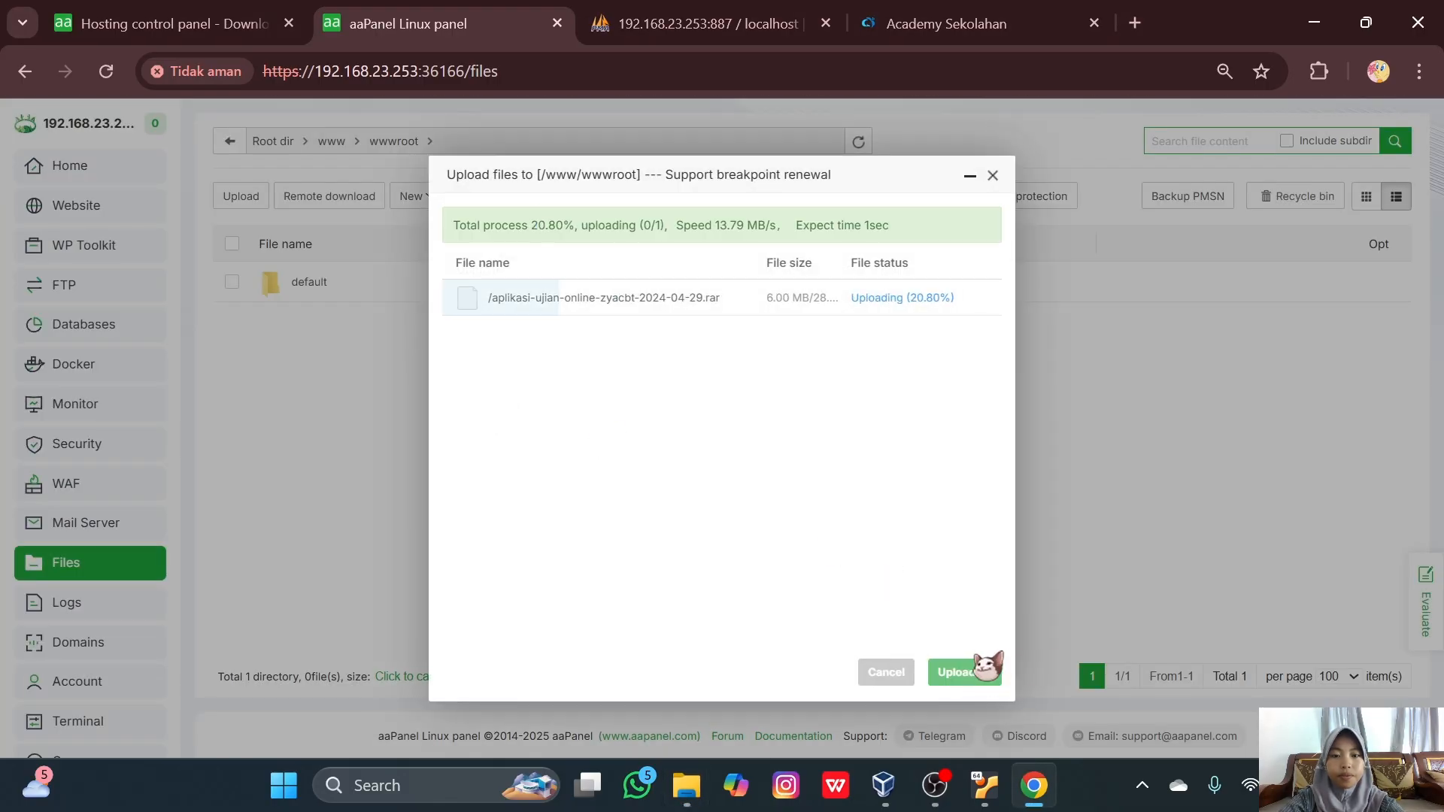
{"action": "left_click", "coordinate": [979, 221]}
{"action": "left_click", "coordinate": [993, 175]}
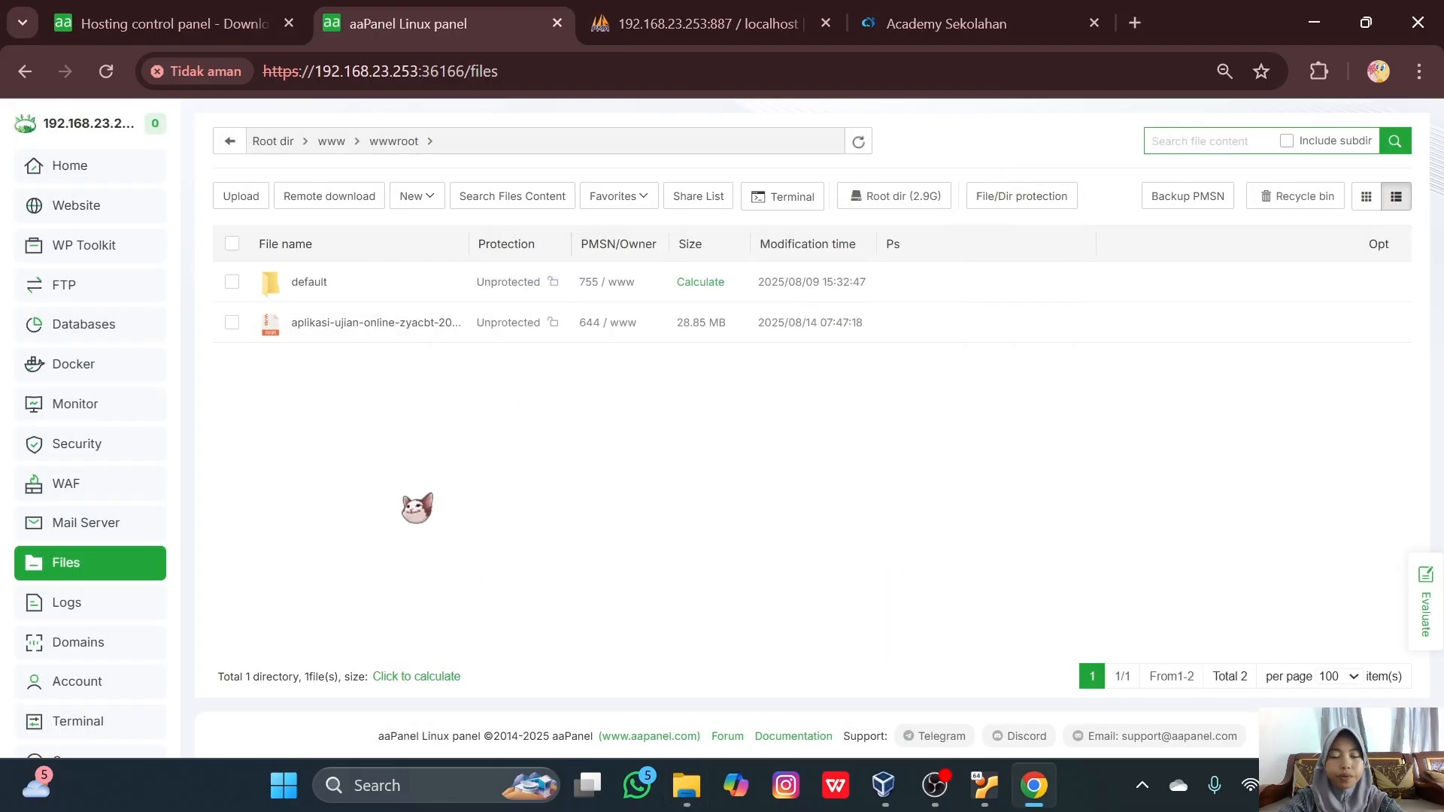
- Extract the uploaded archive into a new folder in /www/wwwroot
{"action": "left_click", "coordinate": [389, 338]}
{"action": "double_click", "coordinate": [389, 337]}
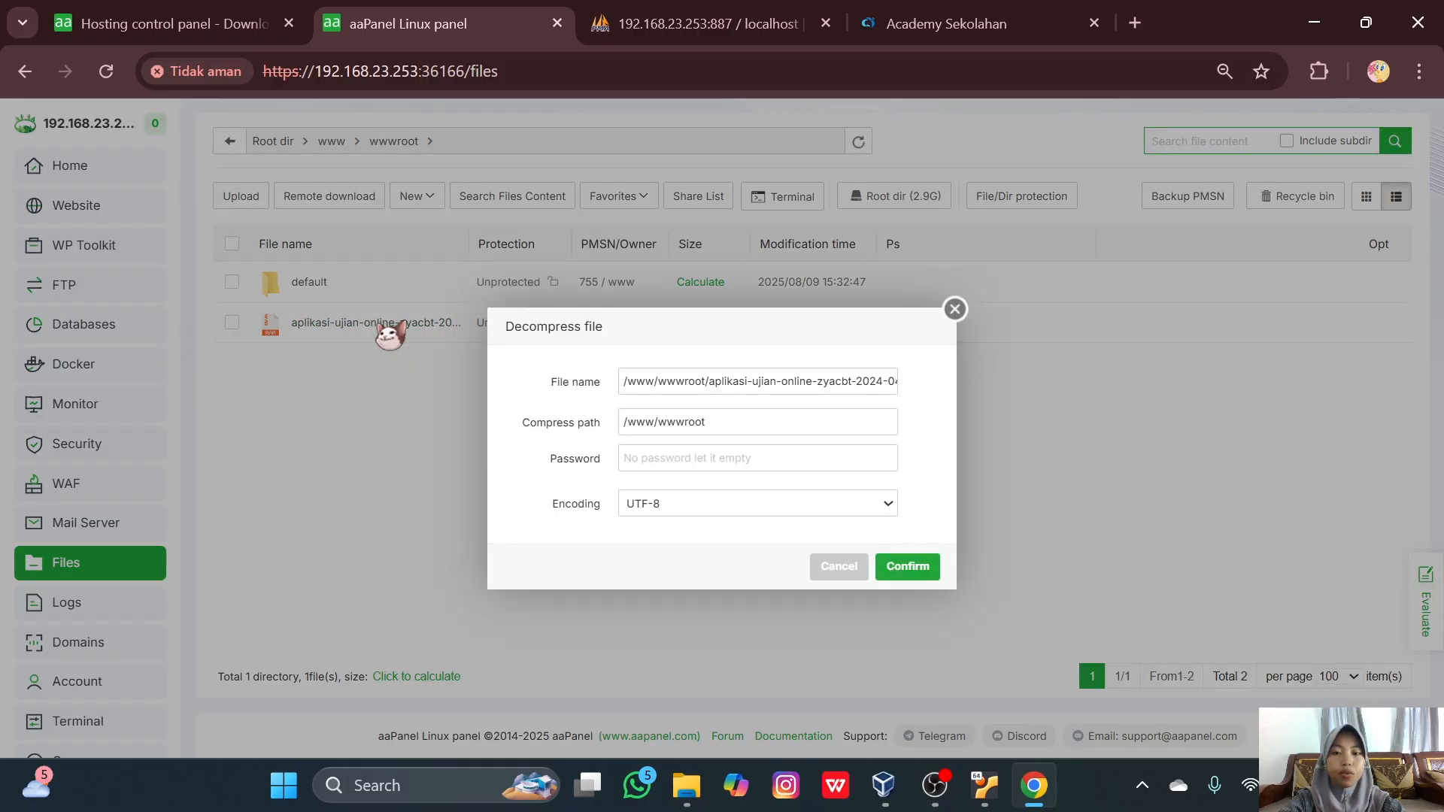
{"action": "left_click", "coordinate": [930, 570]}
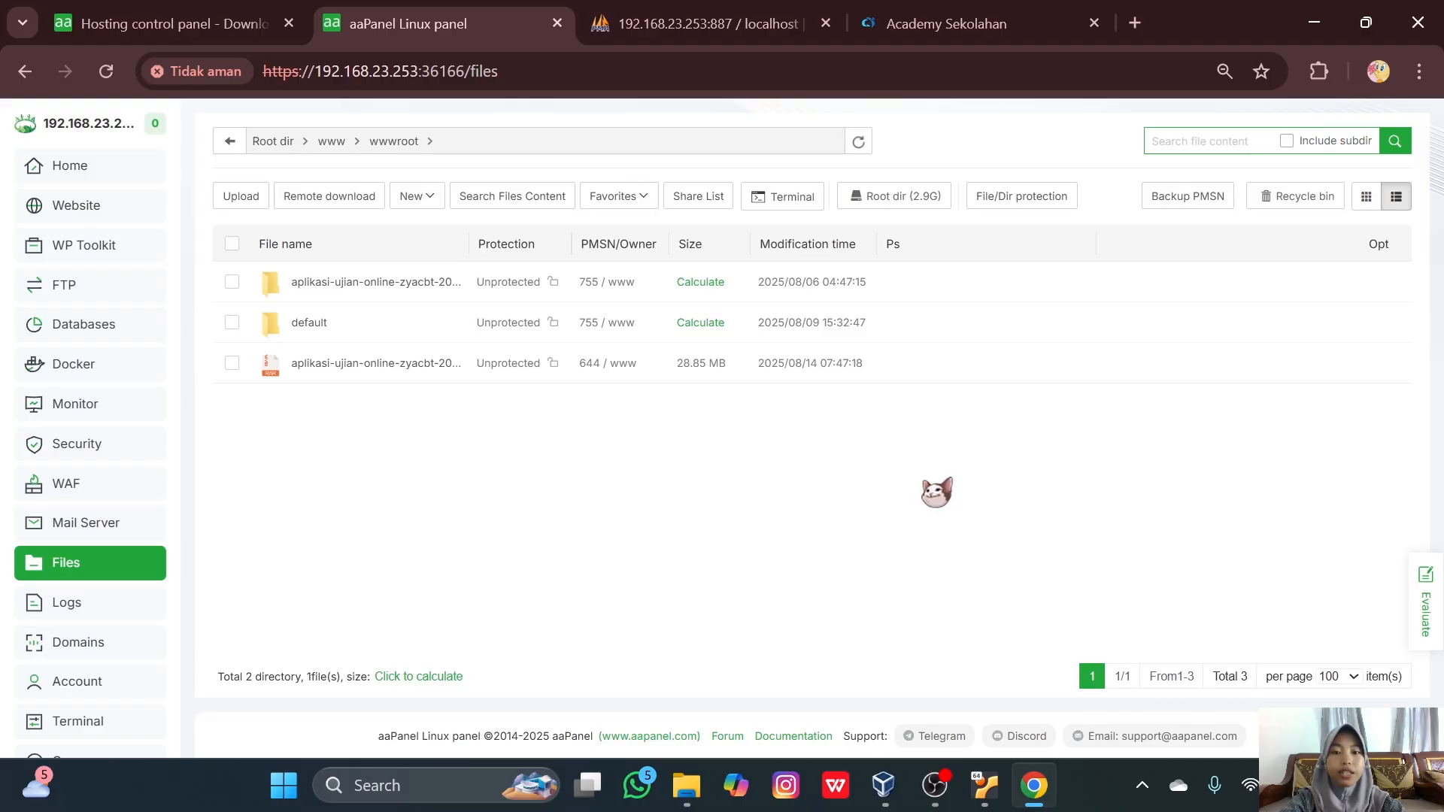
- Create PHP 8.3 site 192.168.23.253, description 'ujian', rooted at the aplikasi-ujian-online-zyacbt-2024-04-29 folder
{"action": "left_click", "coordinate": [123, 220]}
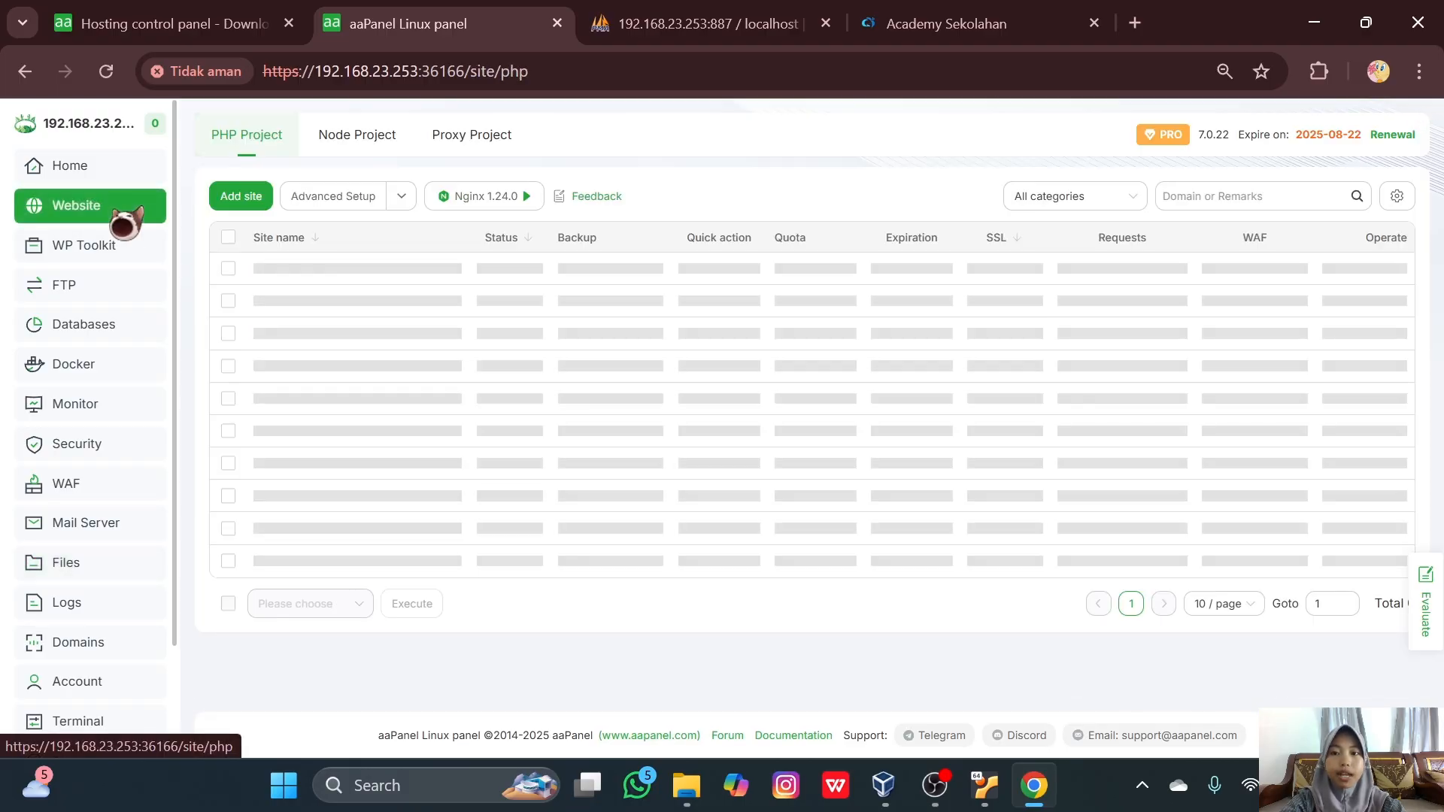
{"action": "left_click", "coordinate": [245, 200]}
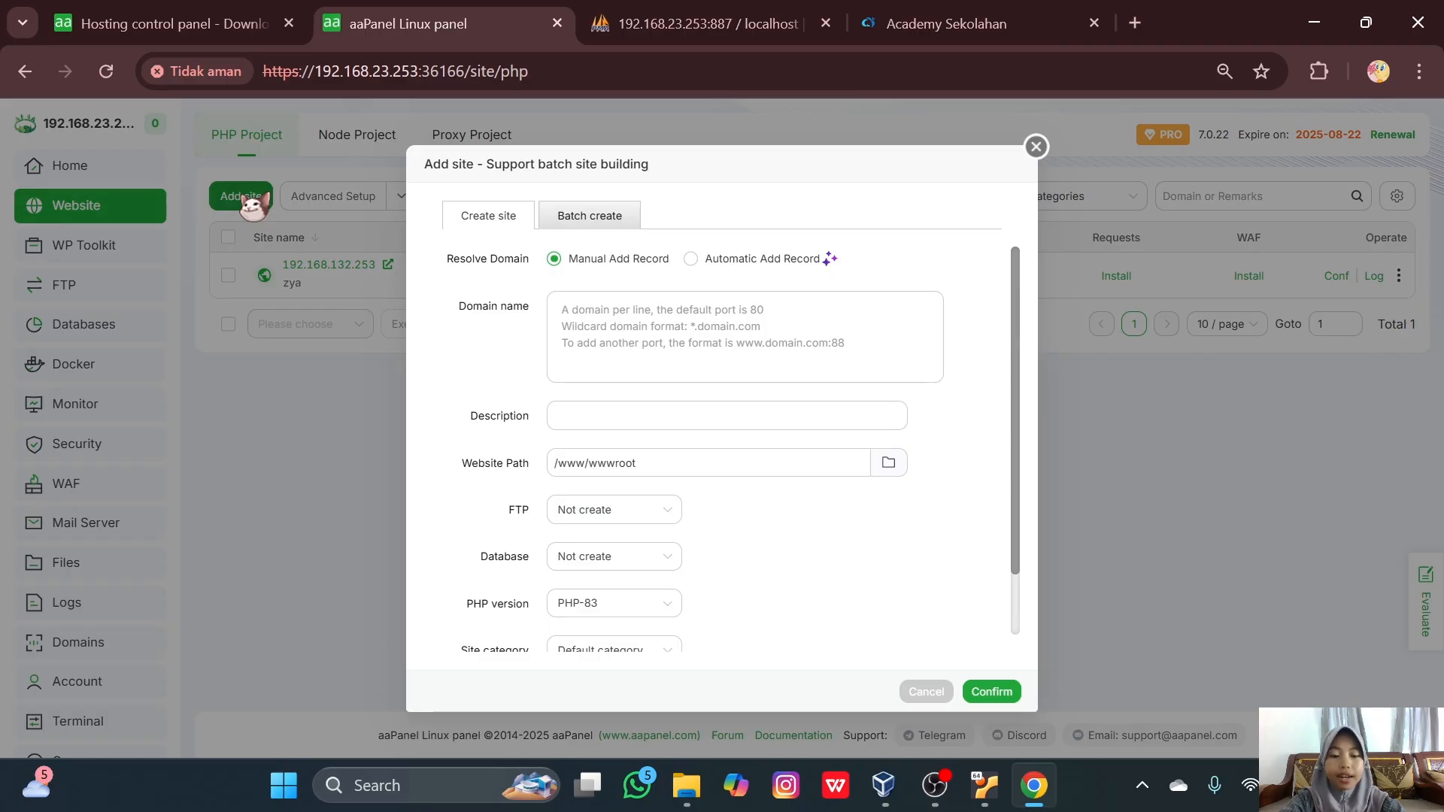
{"action": "left_click", "coordinate": [555, 307]}
{"action": "type", "text": "192.168.23.253"}
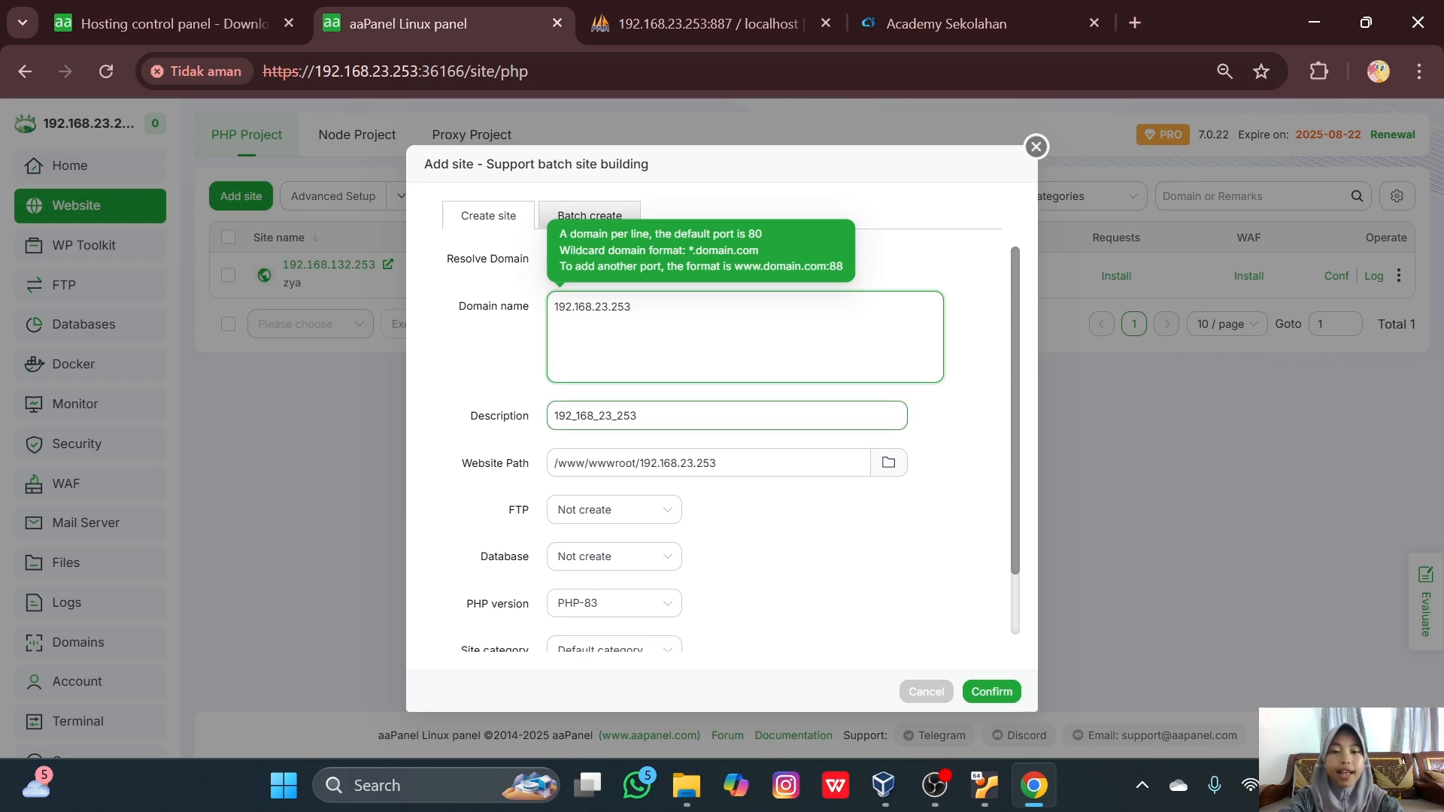
{"action": "left_click", "coordinate": [637, 416]}
{"action": "type", "text": "ujian"}
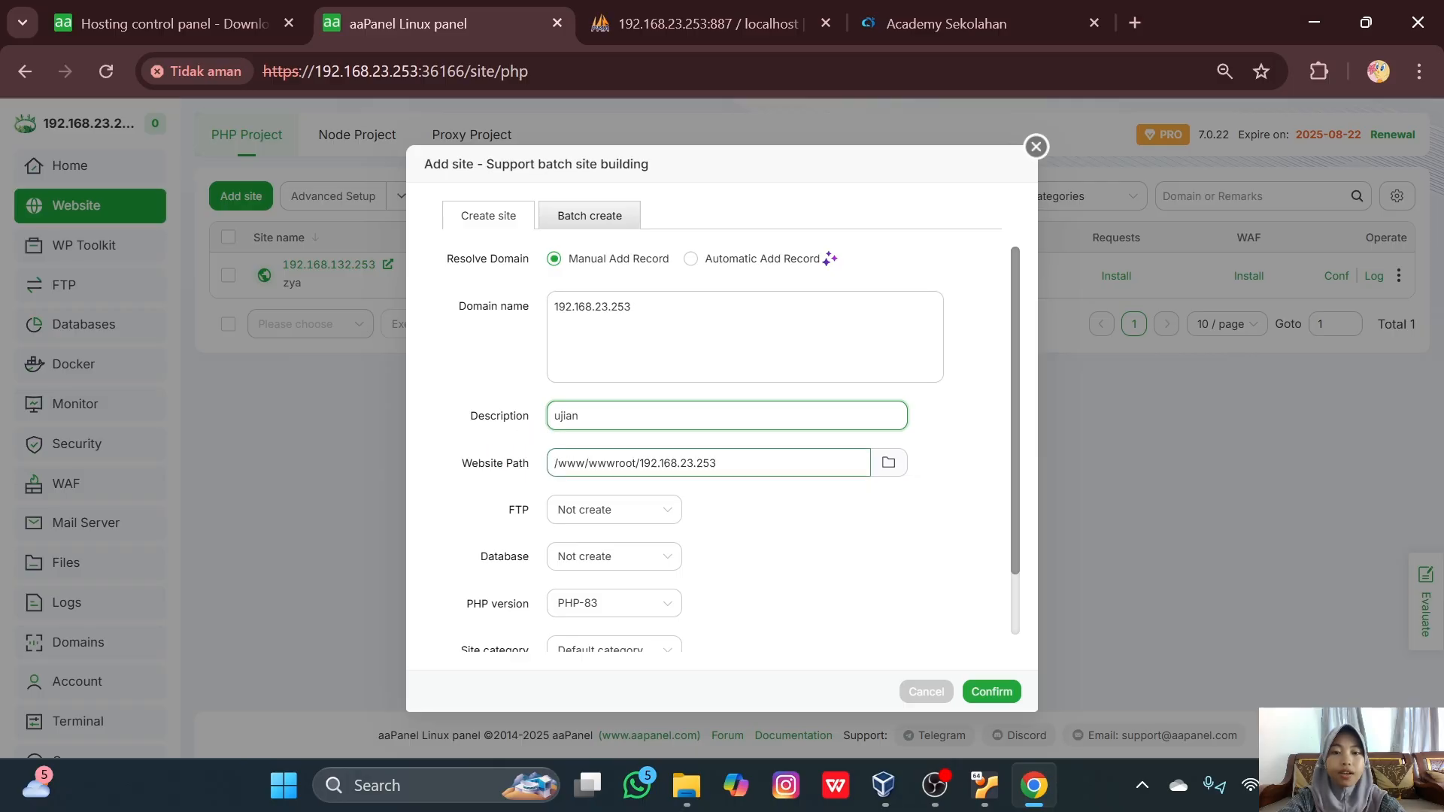
{"action": "left_click", "coordinate": [889, 462]}
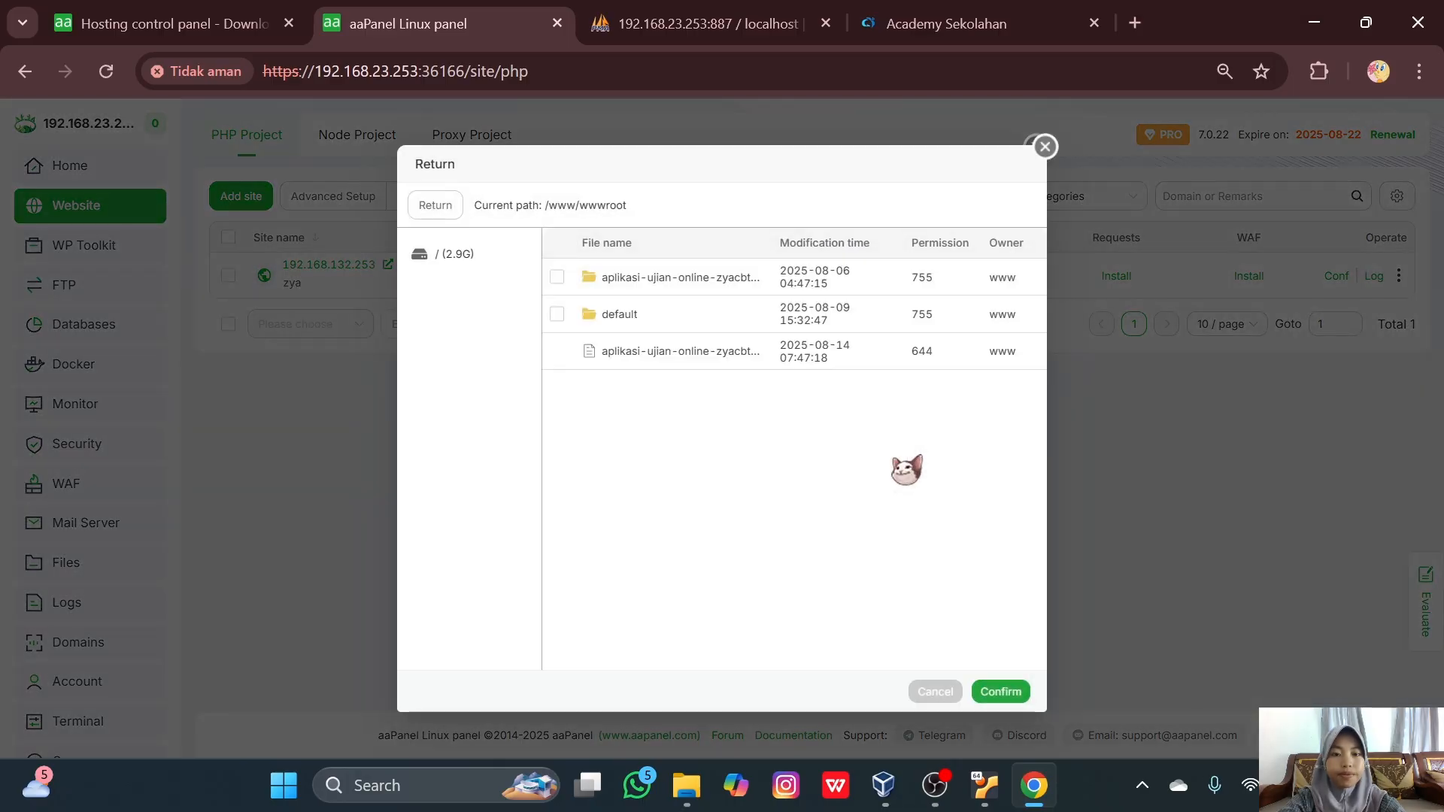
{"action": "left_click", "coordinate": [557, 276]}
{"action": "left_click", "coordinate": [999, 691]}
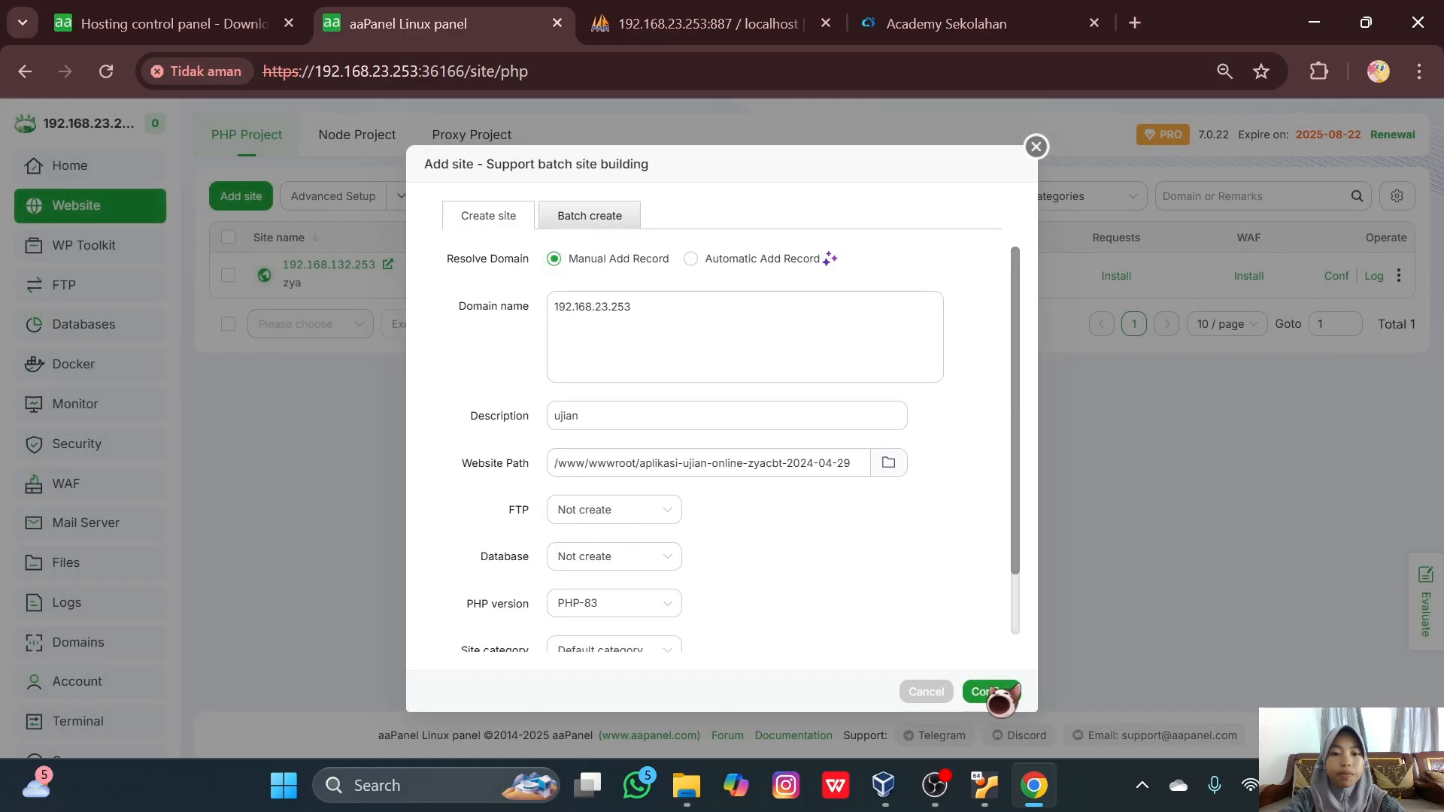
{"action": "scroll", "coordinate": [832, 605], "scroll_direction": "down", "scroll_amount": 1}
{"action": "left_click", "coordinate": [992, 691]}
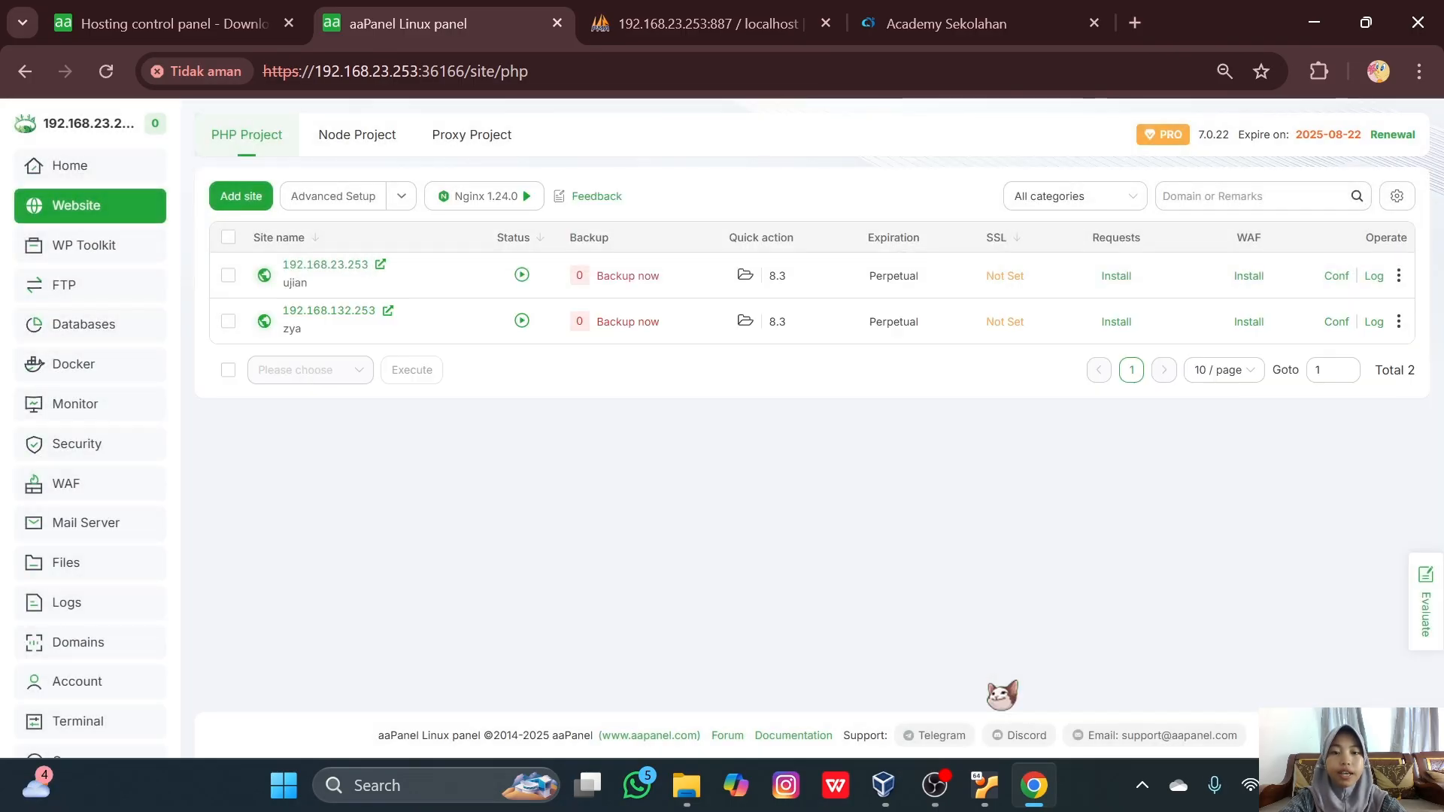
- Add MySQL database 'zya' with username 'zya' and a password
{"action": "left_click", "coordinate": [106, 325]}
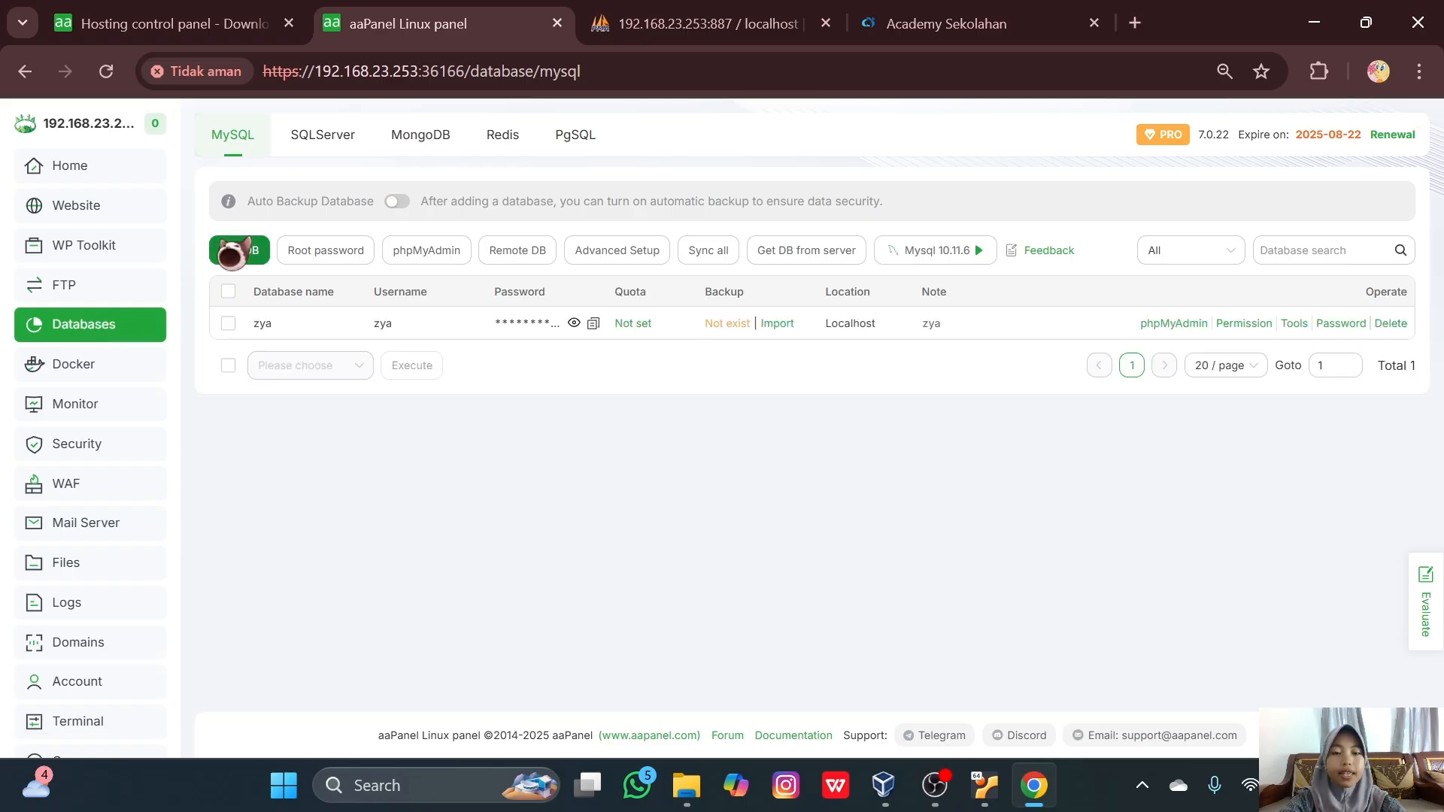
{"action": "left_click", "coordinate": [234, 250]}
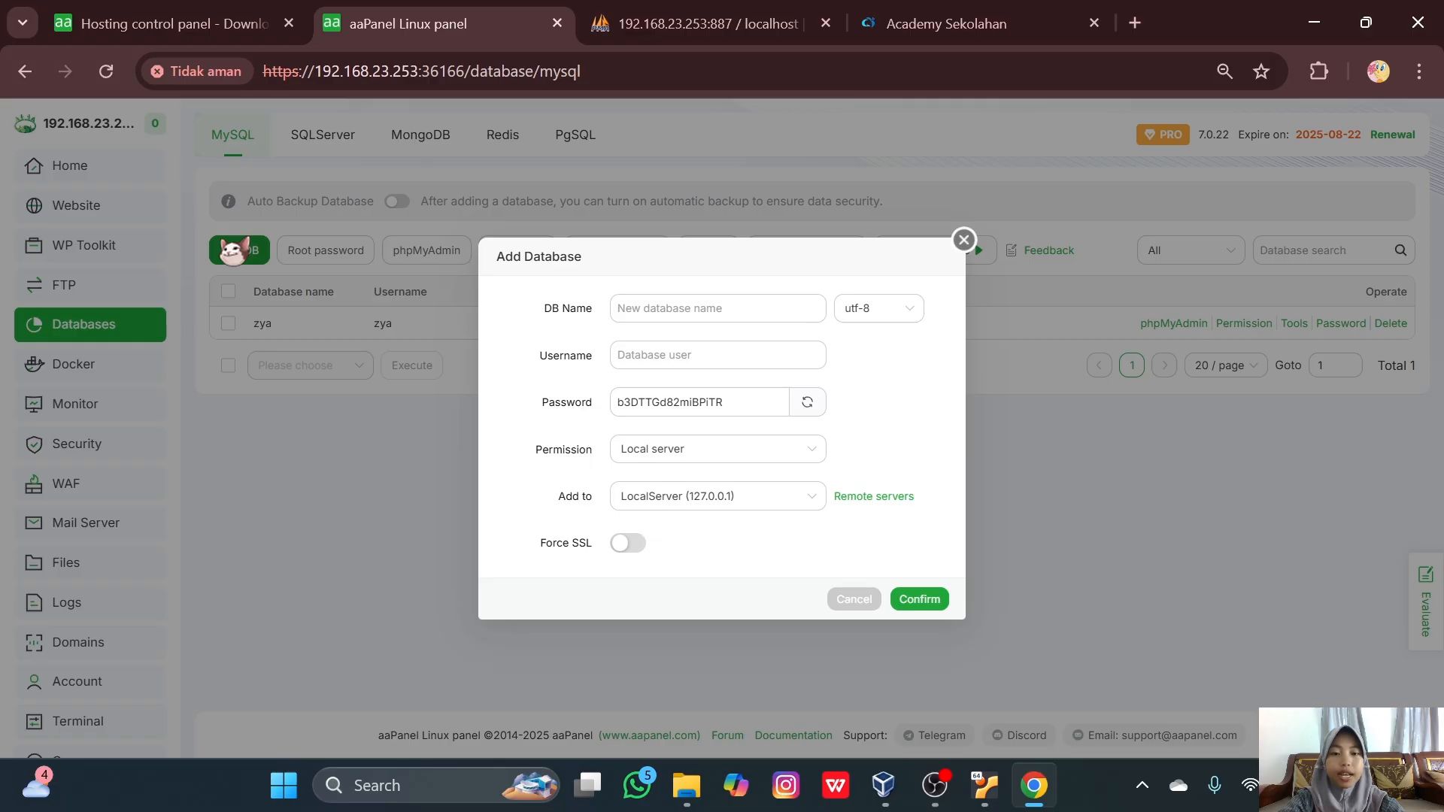
{"action": "left_click", "coordinate": [677, 308]}
{"action": "type", "text": "zya"}
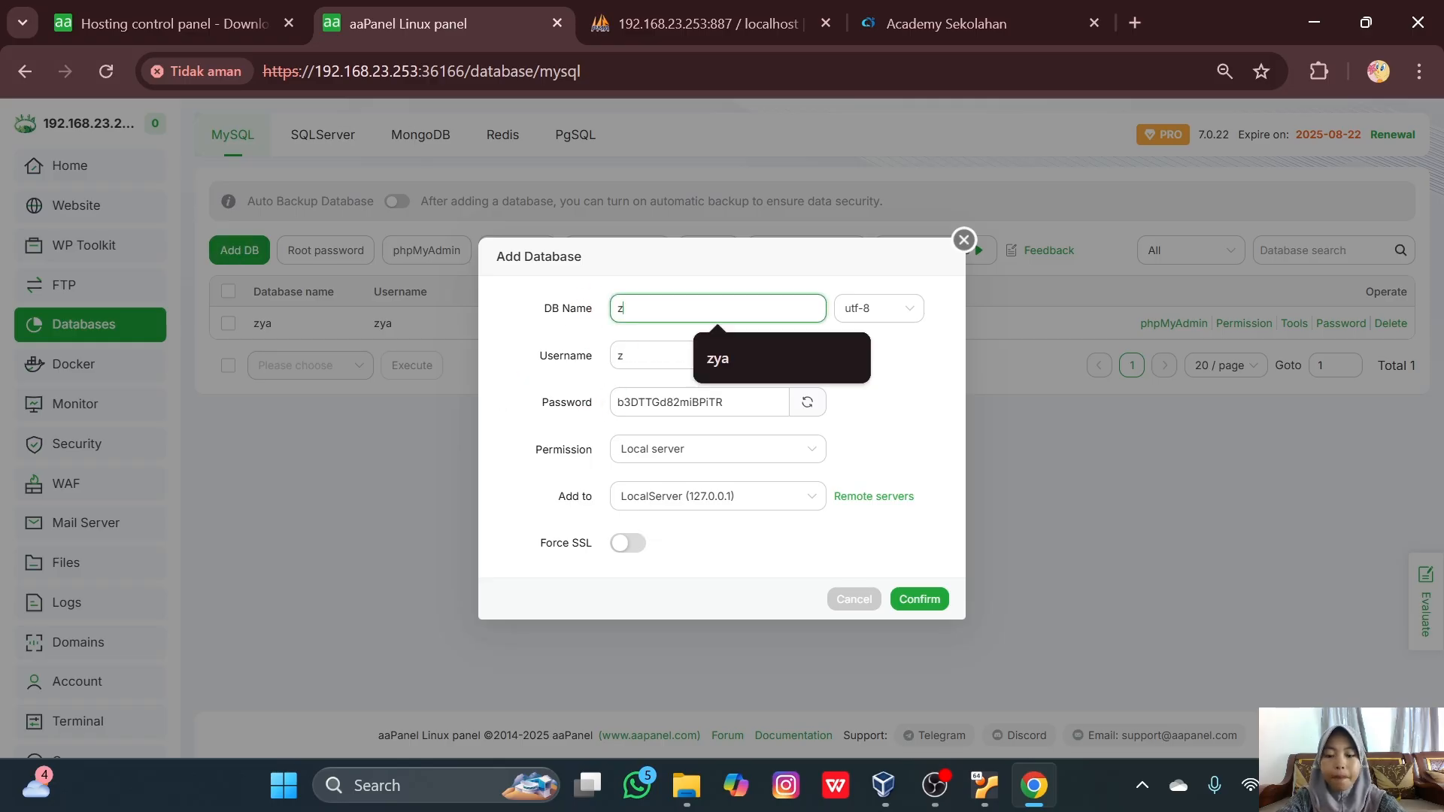
{"action": "left_click", "coordinate": [722, 402]}
{"action": "left_click", "coordinate": [782, 504]}
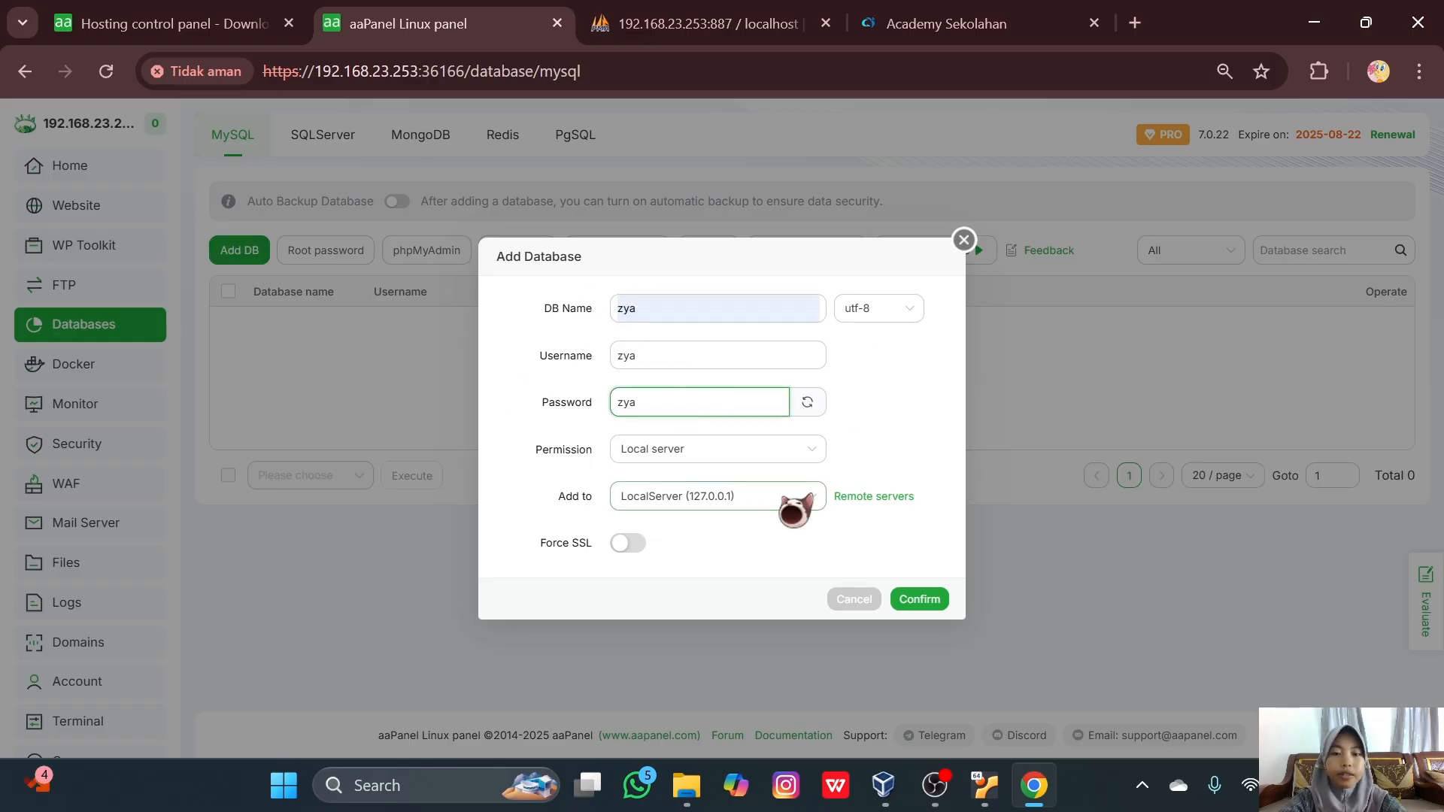
{"action": "left_click", "coordinate": [916, 599]}
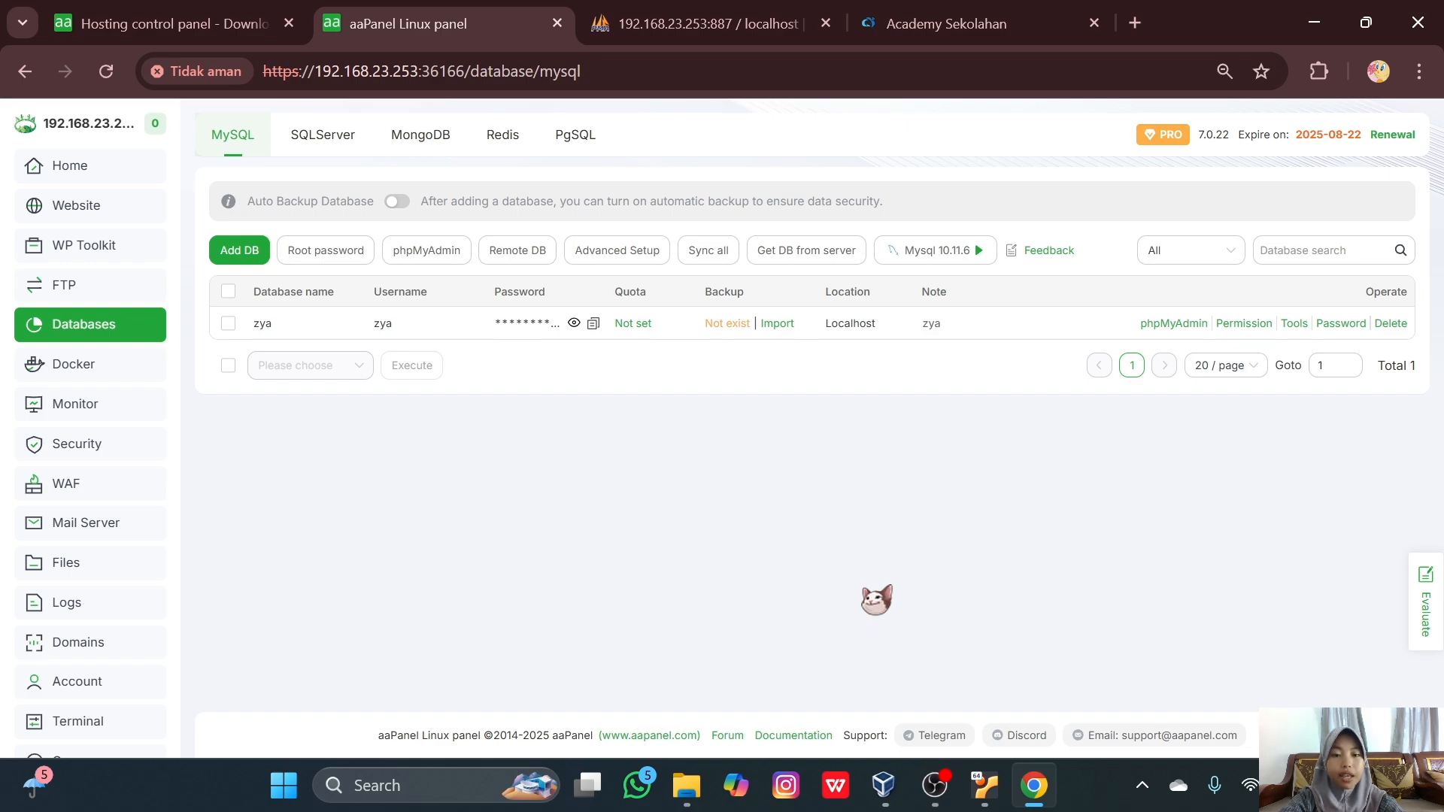
- Open application/config/database.php inside the exam app folder for editing
{"action": "left_click", "coordinate": [91, 566]}
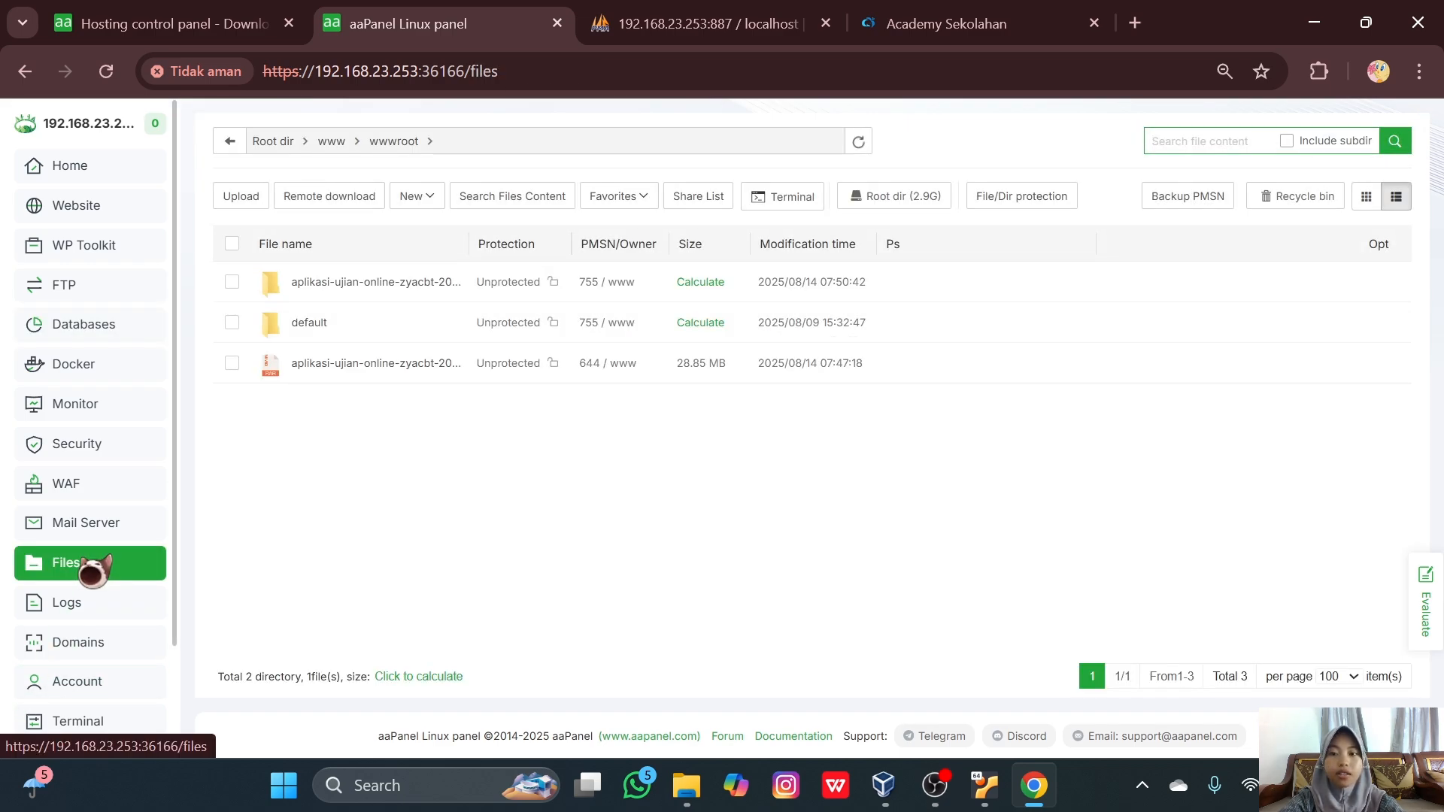
{"action": "left_click", "coordinate": [352, 284]}
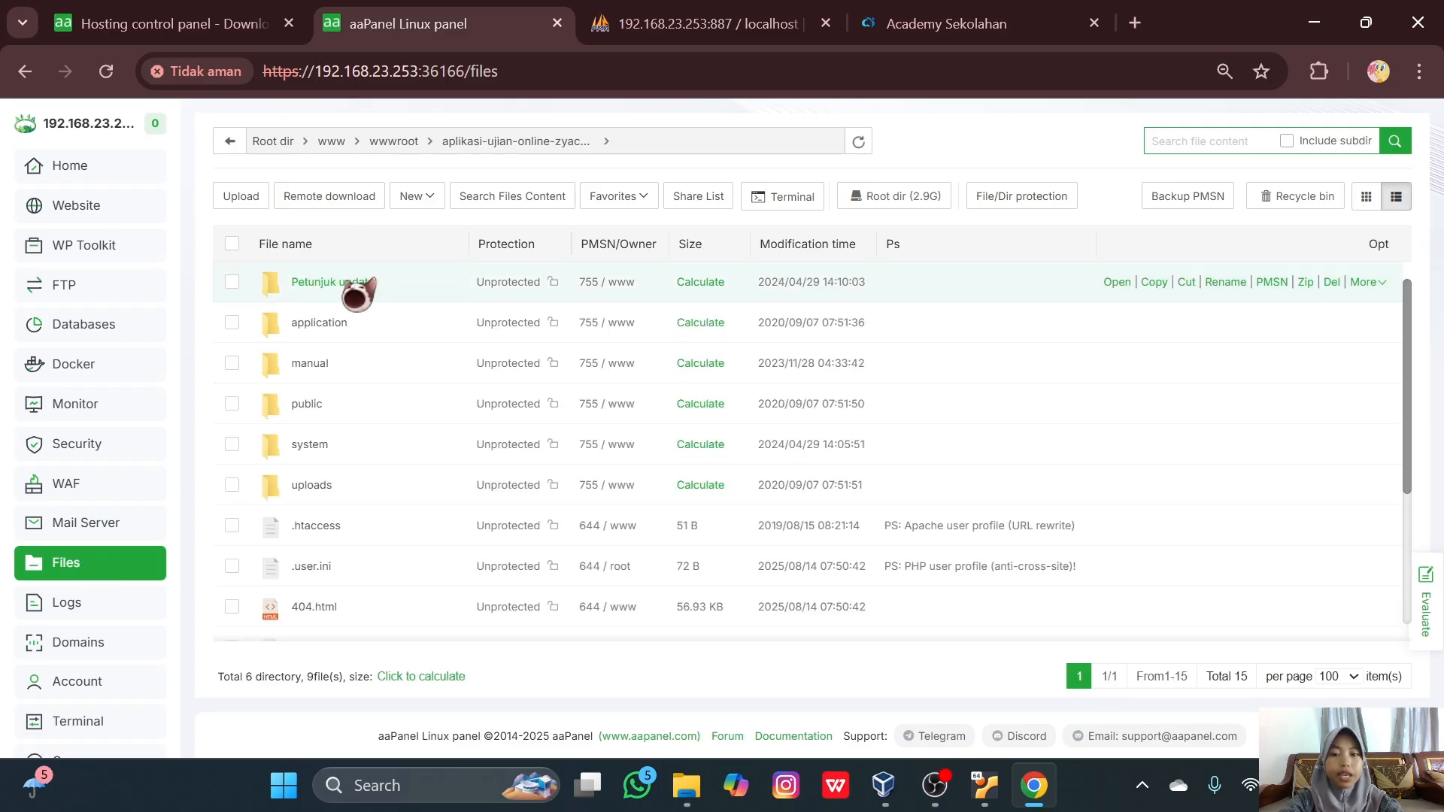
{"action": "left_click", "coordinate": [348, 326]}
{"action": "left_click", "coordinate": [332, 328]}
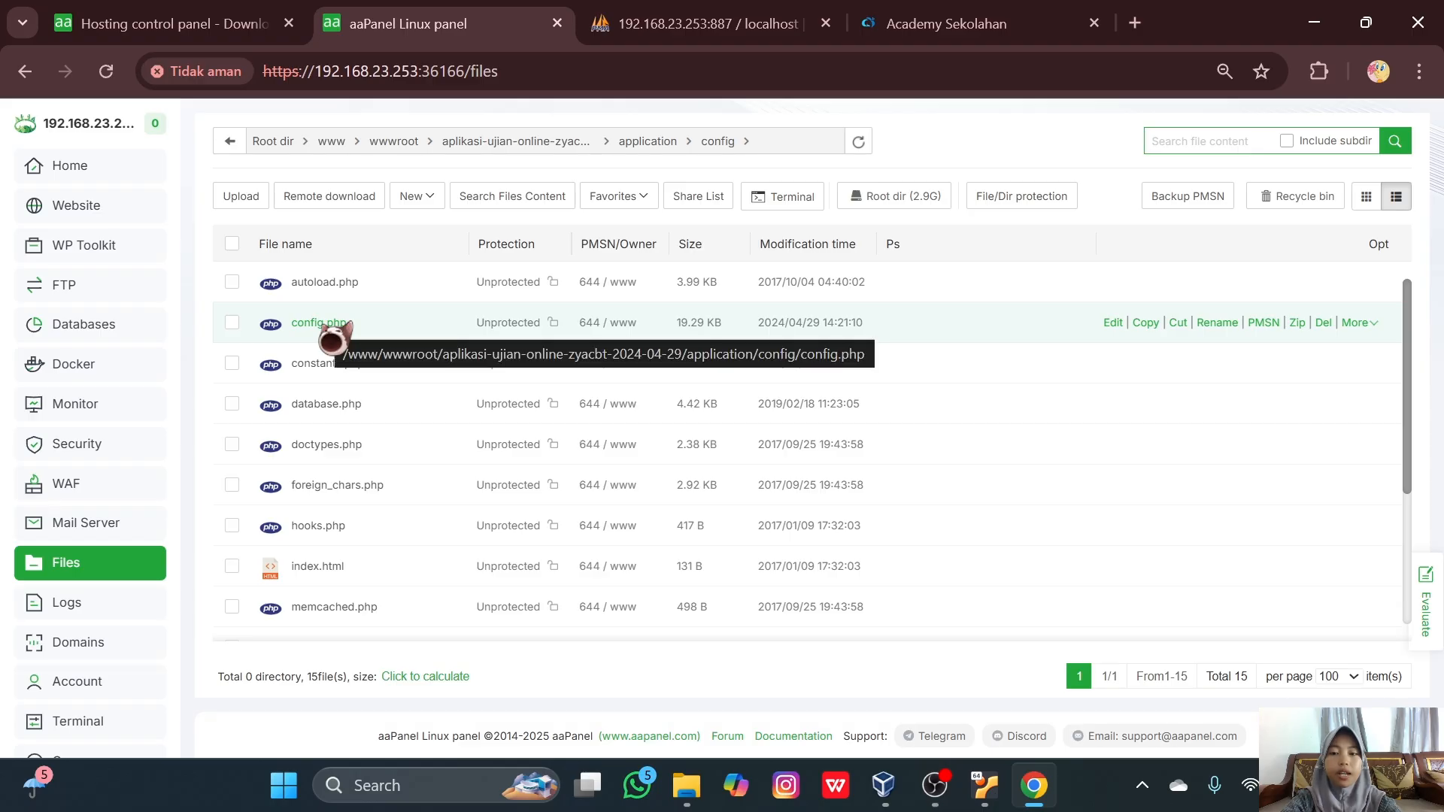
{"action": "left_click", "coordinate": [331, 404]}
{"action": "scroll", "coordinate": [850, 465], "scroll_direction": "down", "scroll_amount": 12}
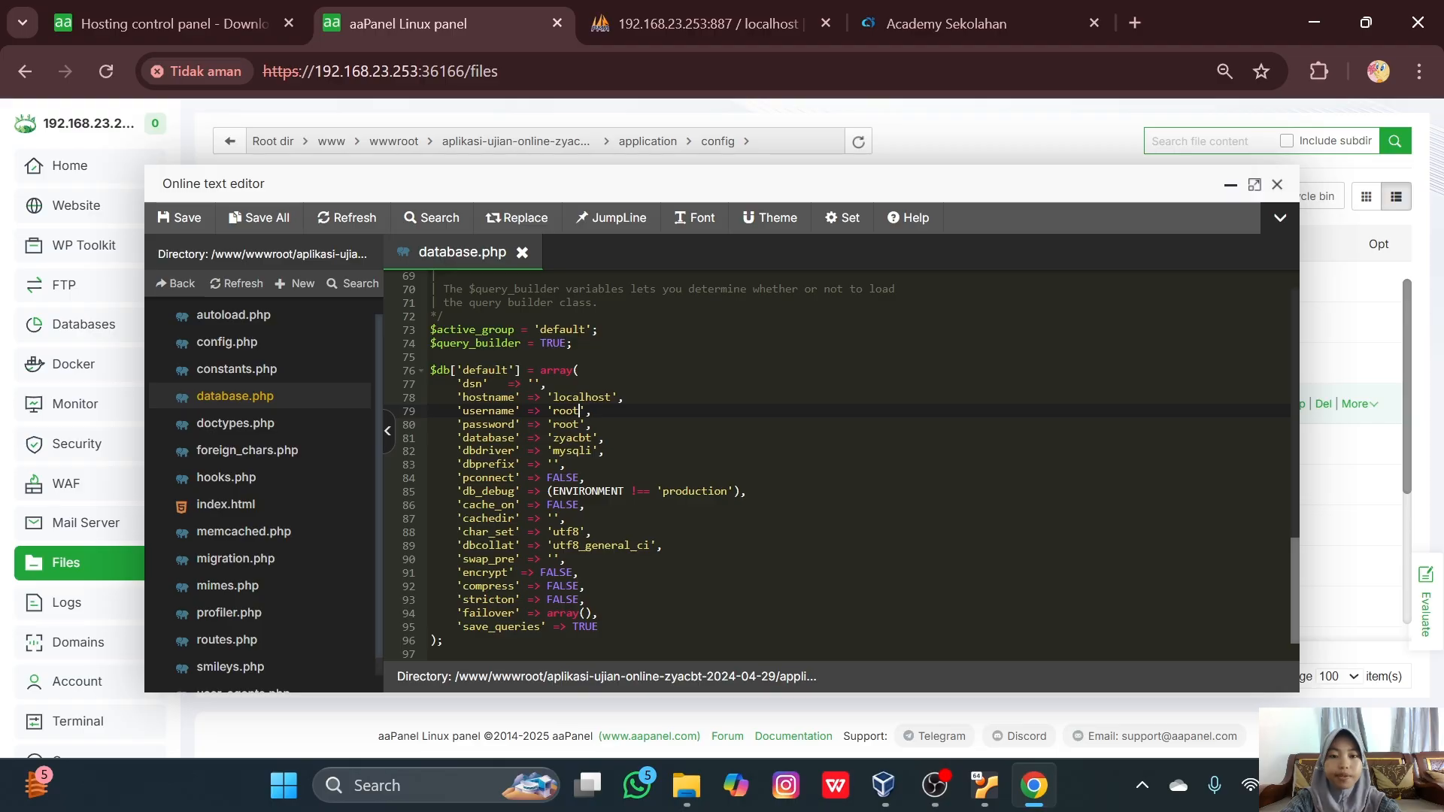
{"action": "key", "text": "BackSpace"}
{"action": "key", "text": "BackSpace"}
{"action": "key", "text": "BackSpace"}
{"action": "key", "text": "BackSpace"}
{"action": "type", "text": "zya"}
{"action": "key", "text": "Right"}
{"action": "key", "text": "Down"}
{"action": "key", "text": "BackSpace"}
{"action": "key", "text": "BackSpace"}
{"action": "key", "text": "BackSpace"}
{"action": "key", "text": "BackSpace"}
{"action": "type", "text": "zya"}
{"action": "key", "text": "Right"}
{"action": "key", "text": "Down"}
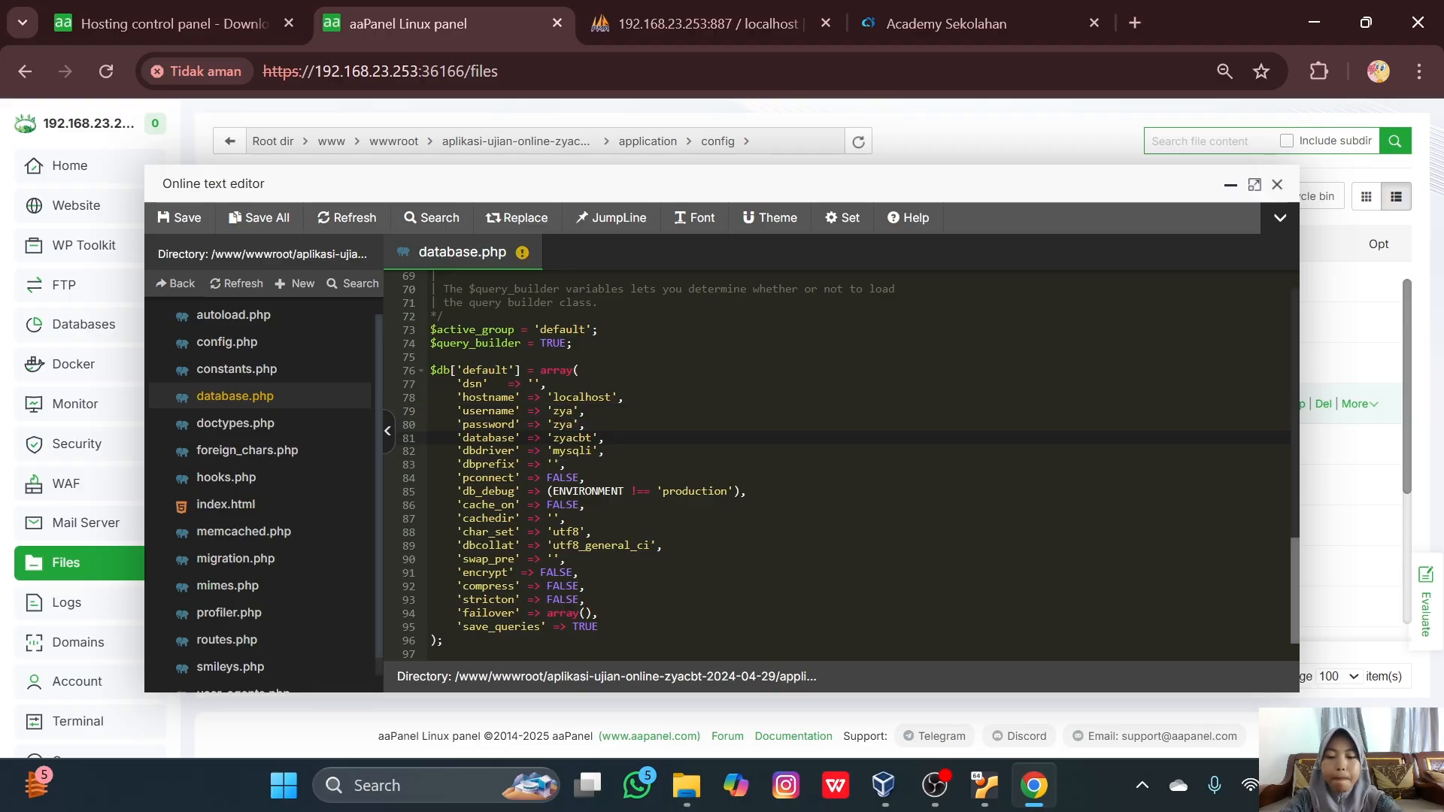
{"action": "left_click", "coordinate": [181, 217]}
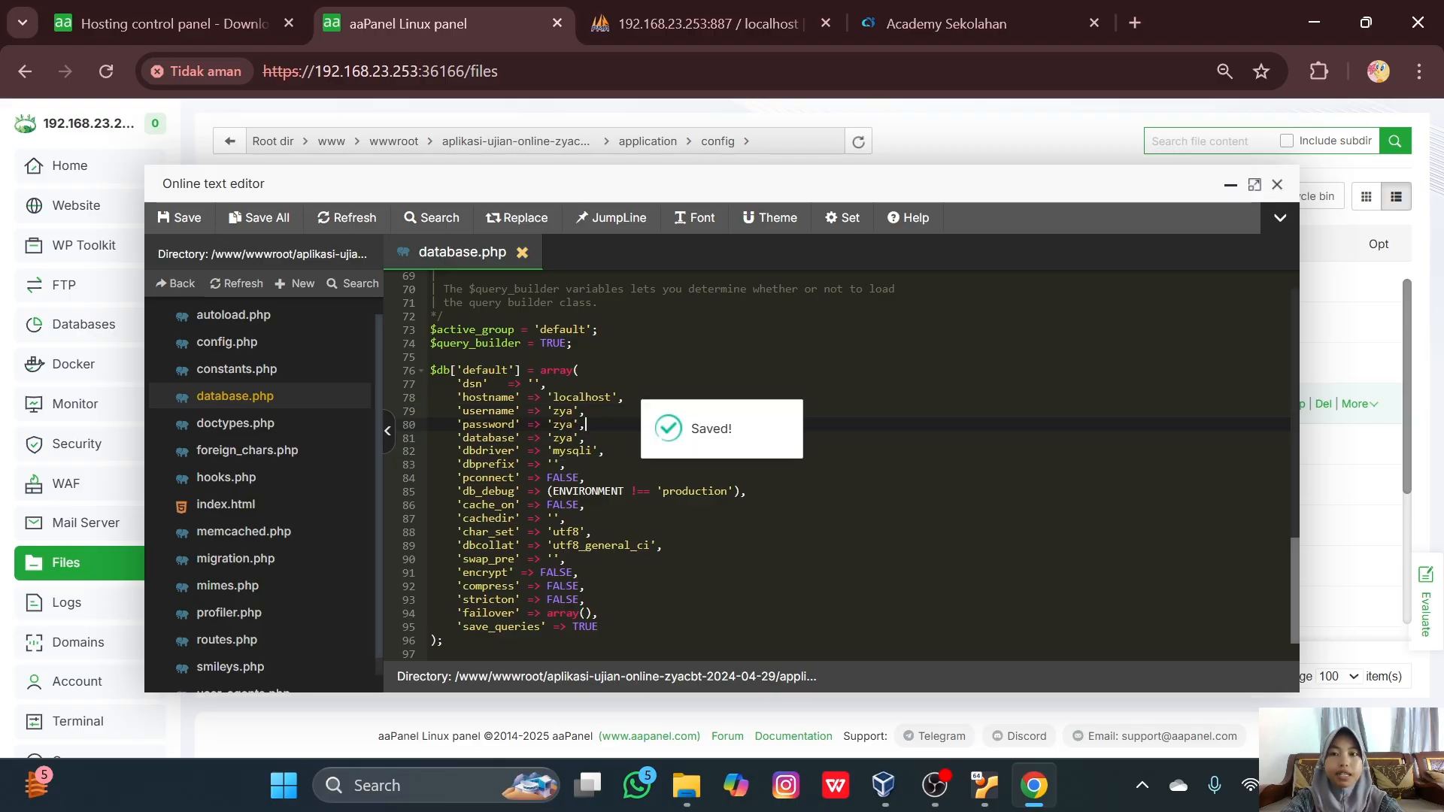
{"action": "key", "text": "Escape"}
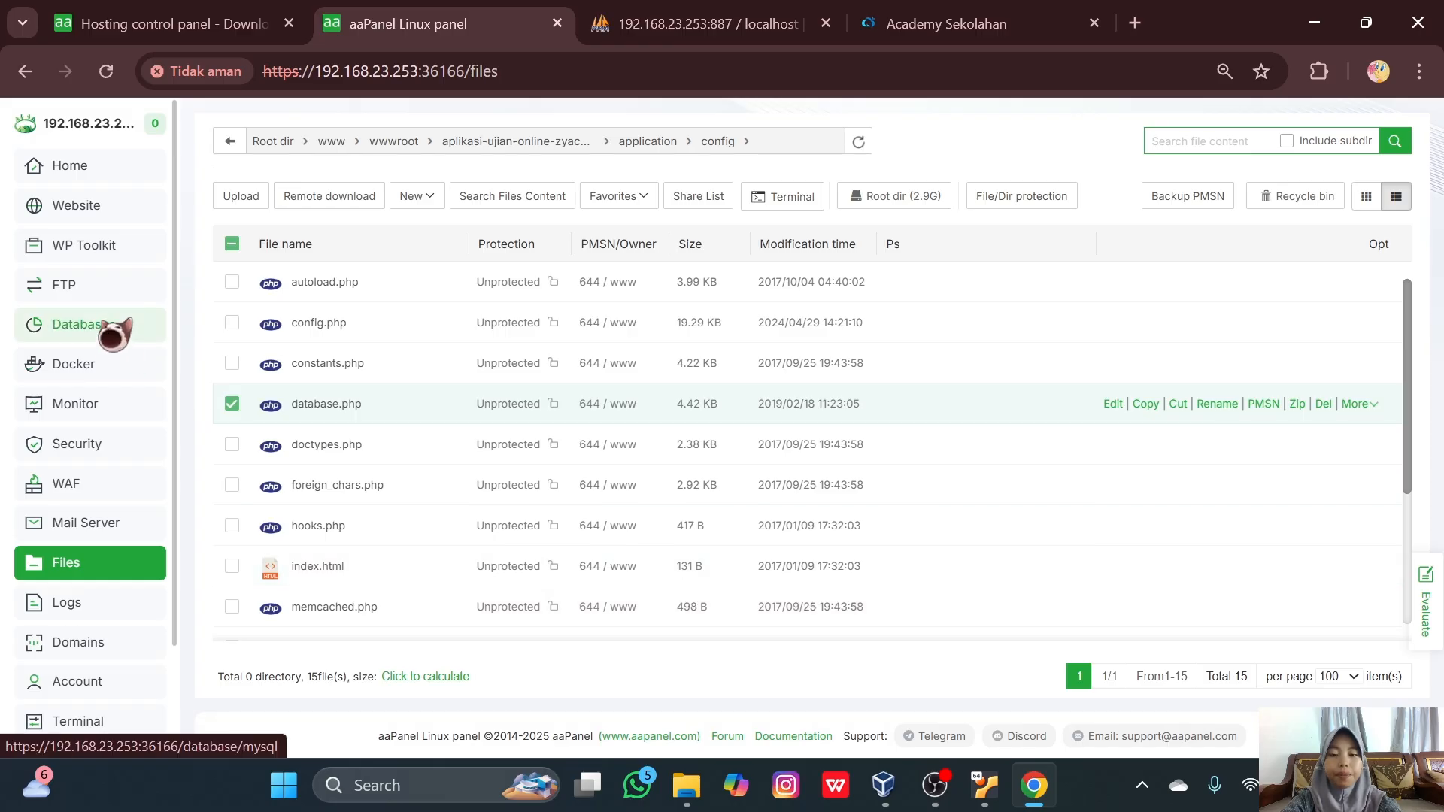
{"action": "left_click", "coordinate": [113, 332]}
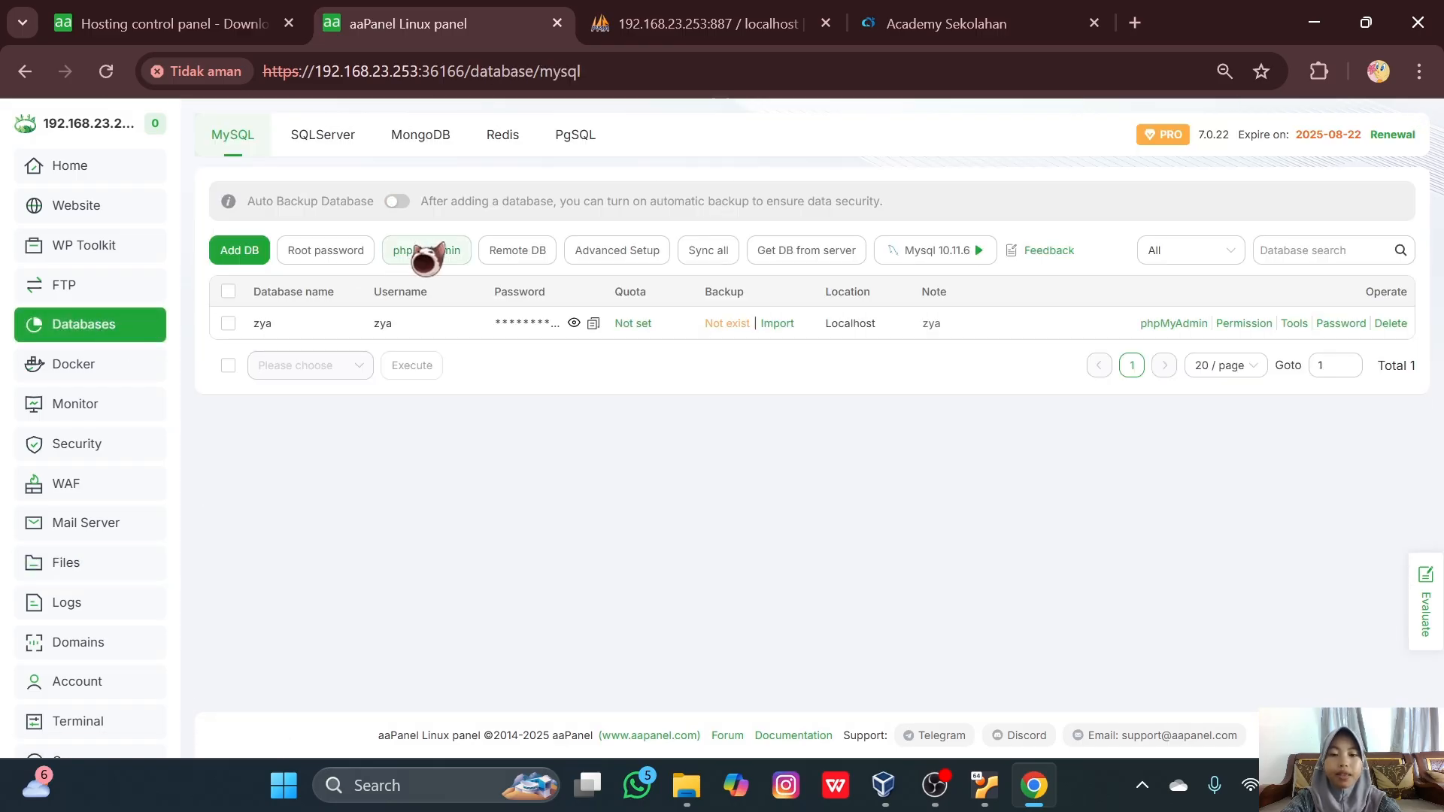
- Open phpMyAdmin in a new tab and go to the zya database's Impor page
{"action": "left_click", "coordinate": [421, 250]}
{"action": "left_click", "coordinate": [811, 293]}
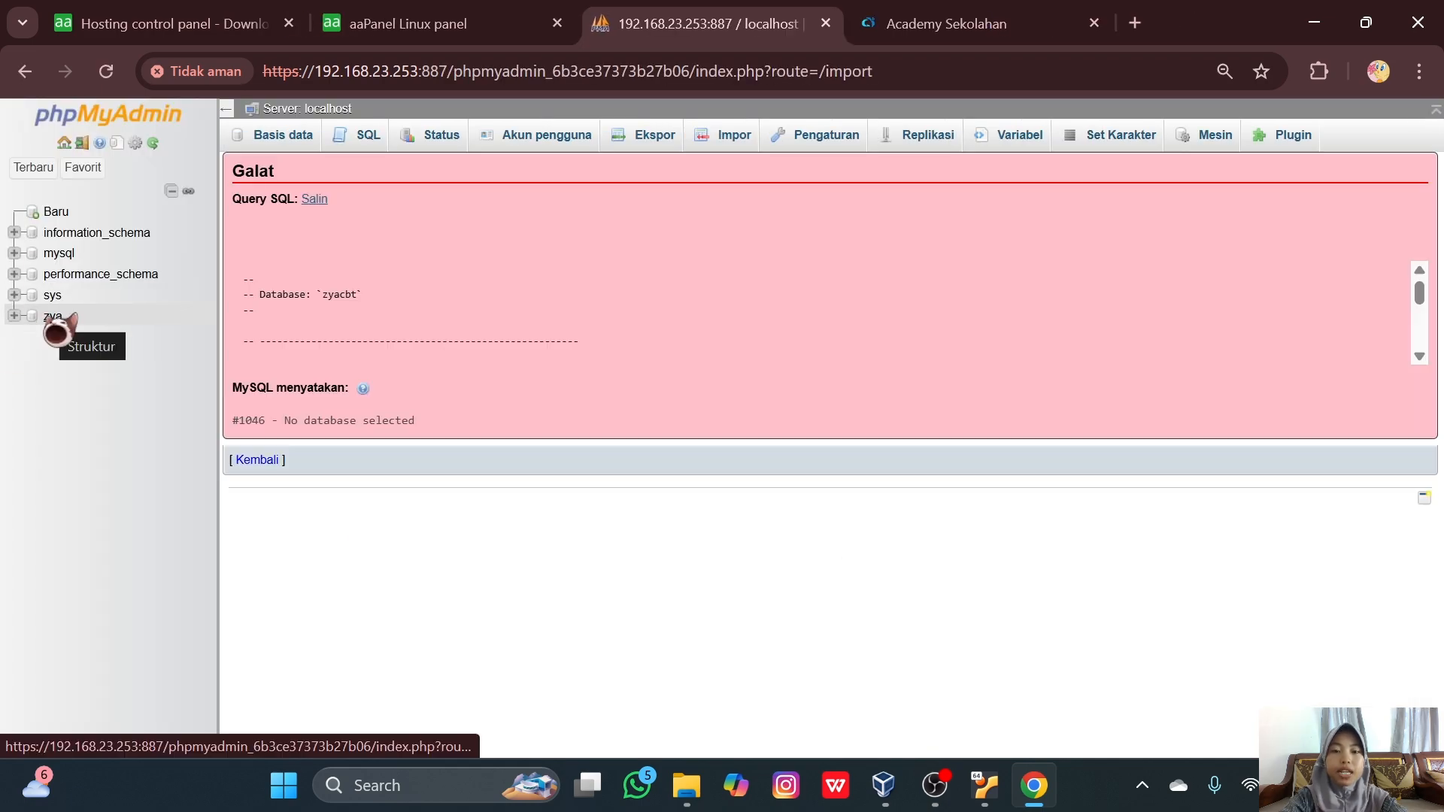
{"action": "left_click", "coordinate": [54, 318]}
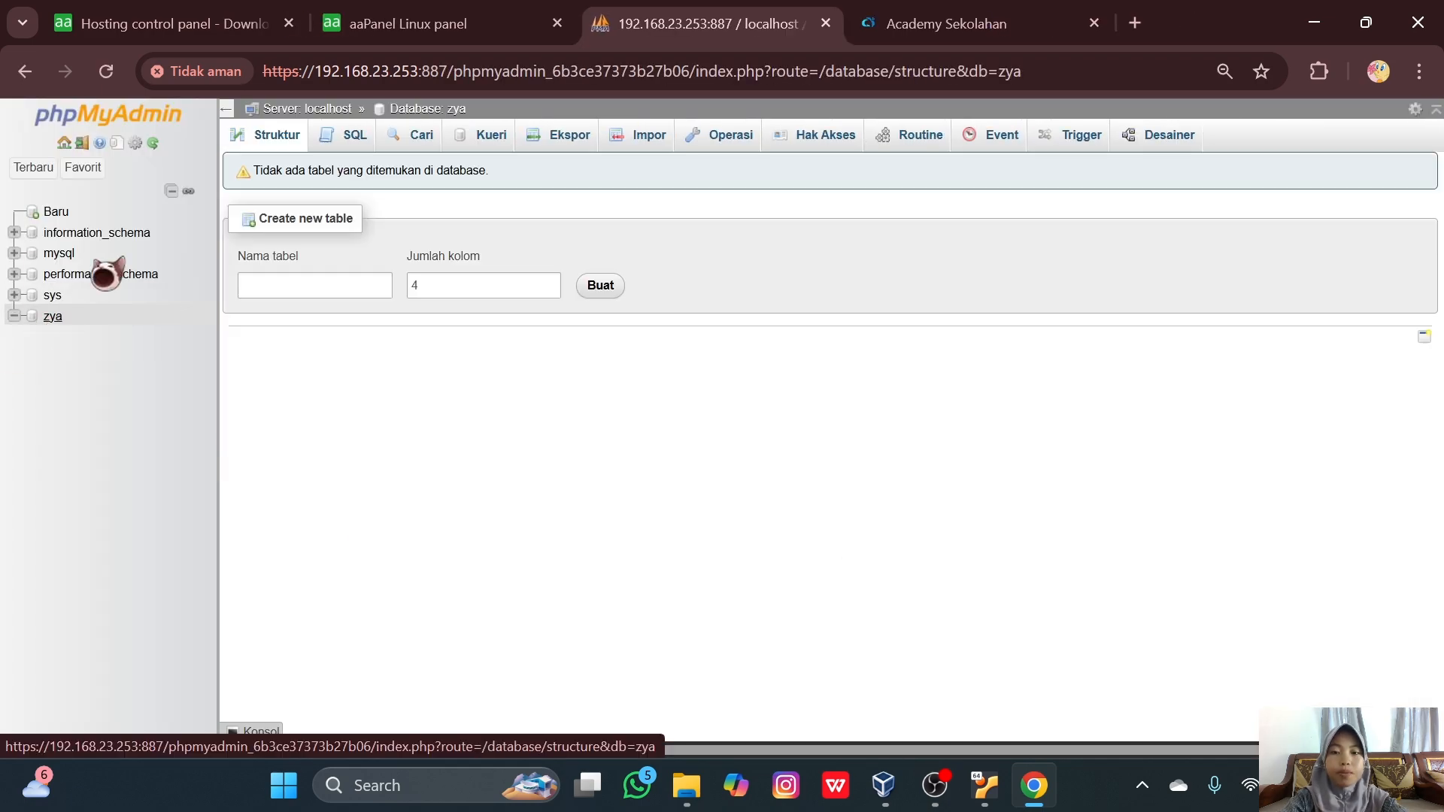
{"action": "left_click", "coordinate": [638, 134]}
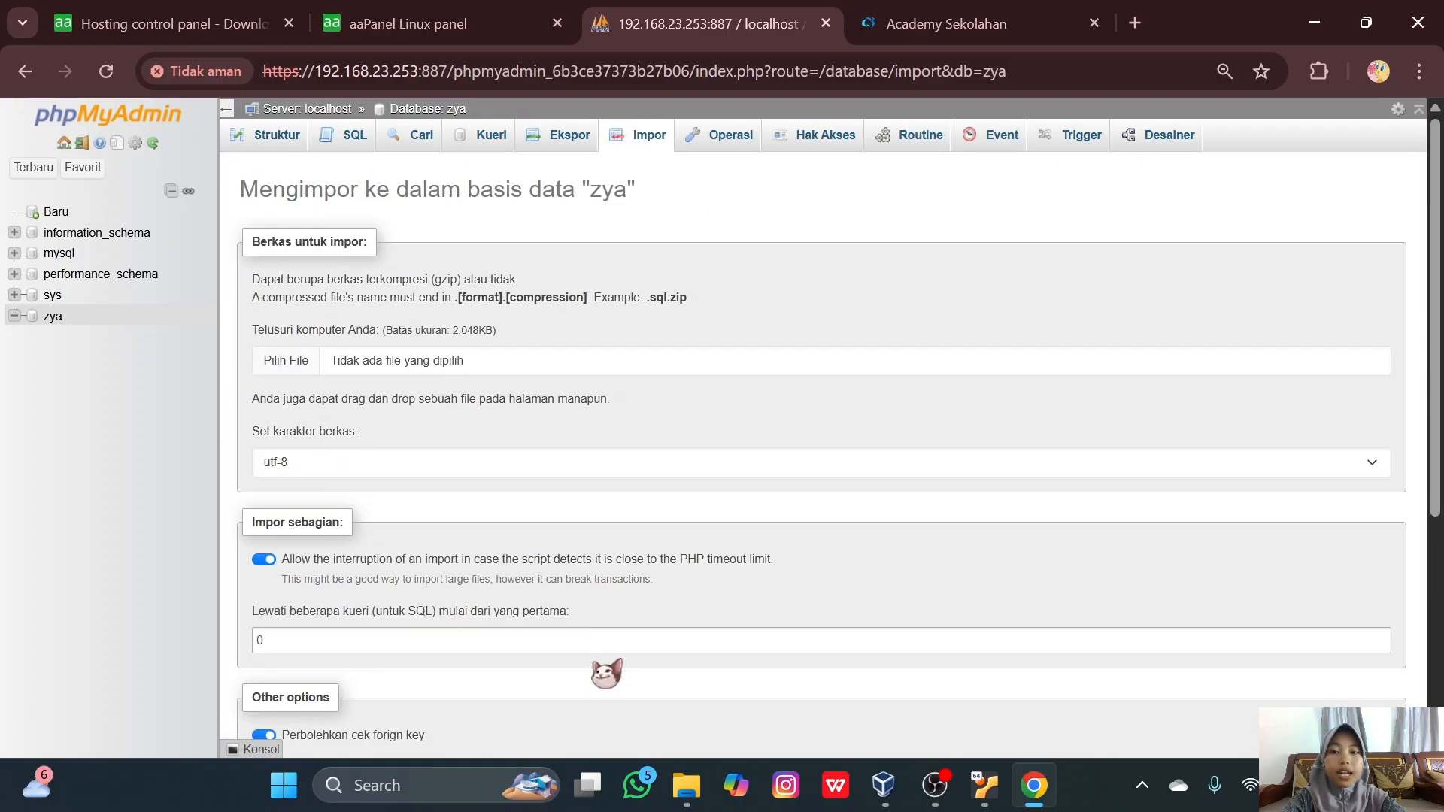
- Import zyacbt-public-2024-04-29-tanpa-database.sql into zya, creating the cbt_ and user_ tables
{"action": "left_click", "coordinate": [294, 361]}
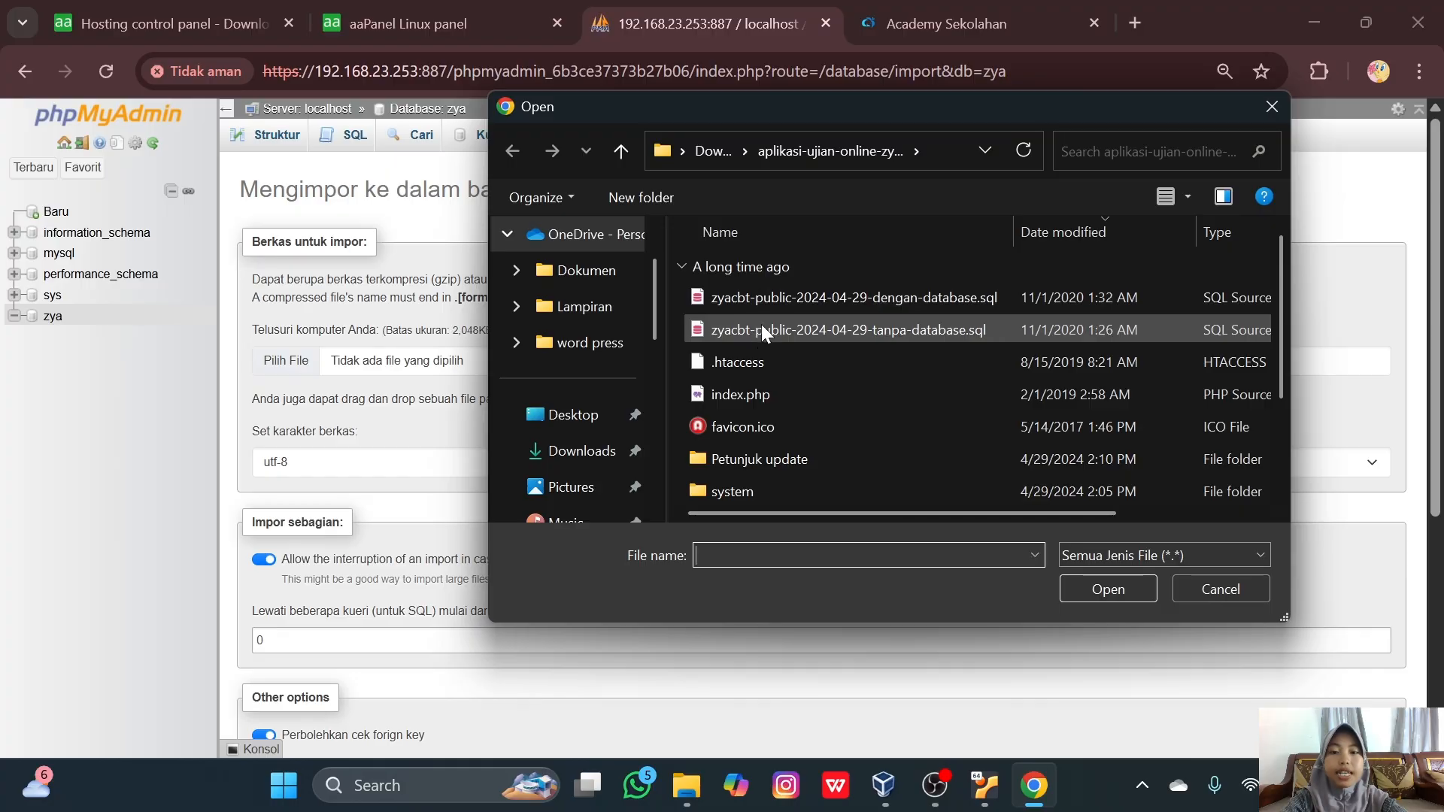
{"action": "left_click", "coordinate": [761, 324]}
{"action": "left_click", "coordinate": [1135, 588]}
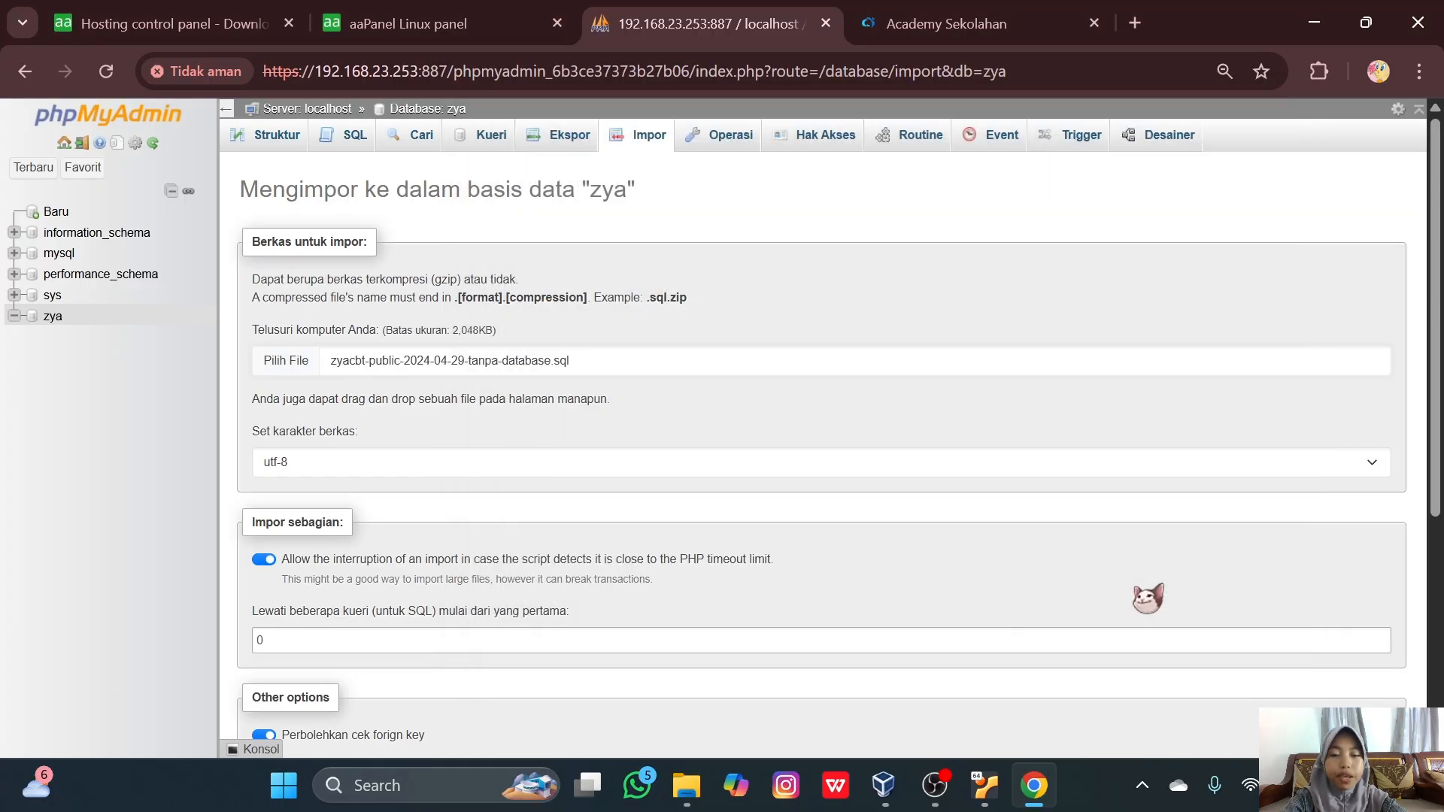
{"action": "scroll", "coordinate": [828, 609], "scroll_direction": "down", "scroll_amount": 5}
{"action": "left_click", "coordinate": [264, 696]}
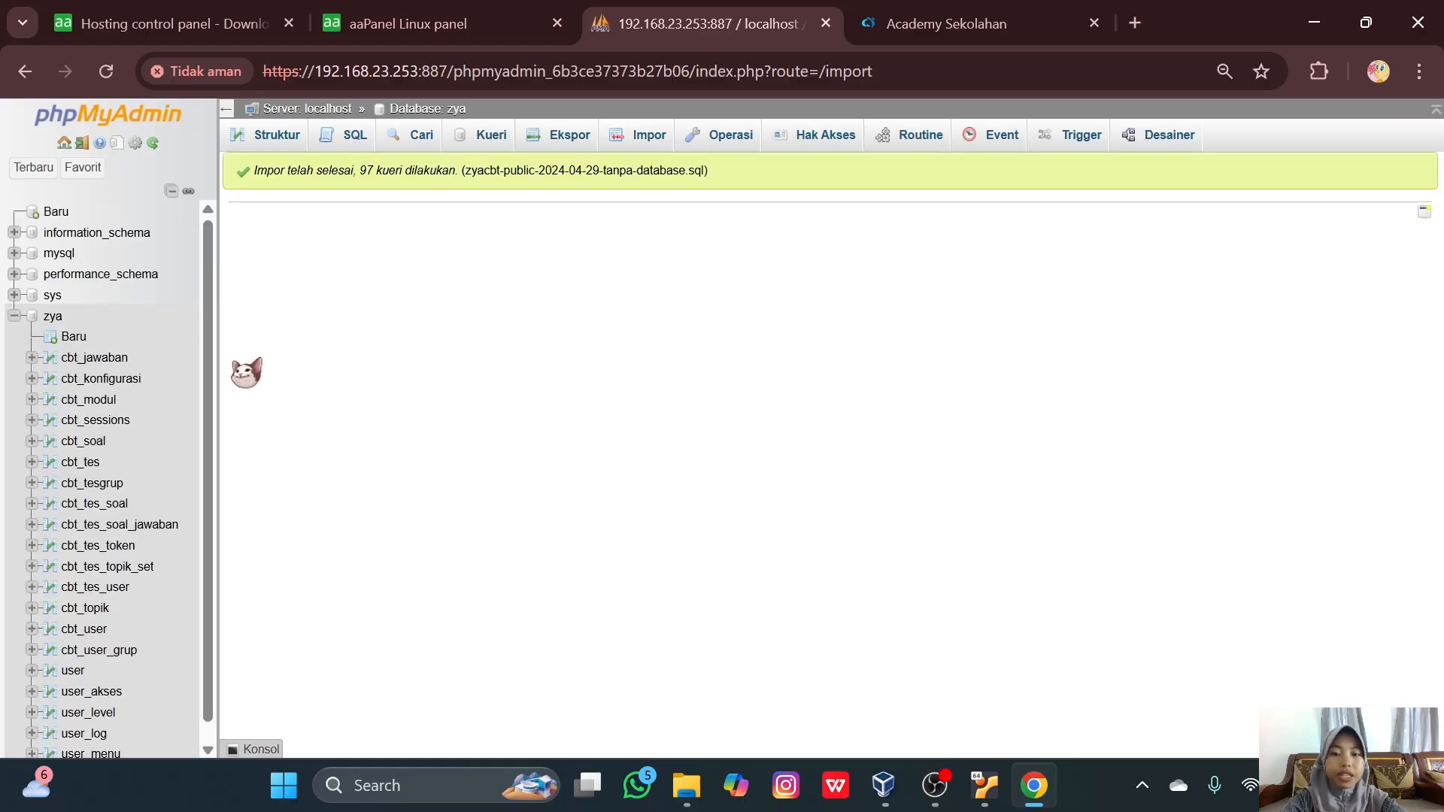
- Load the exam app at 192.168.23.253 in a new browser tab
{"action": "left_click", "coordinate": [1134, 24]}
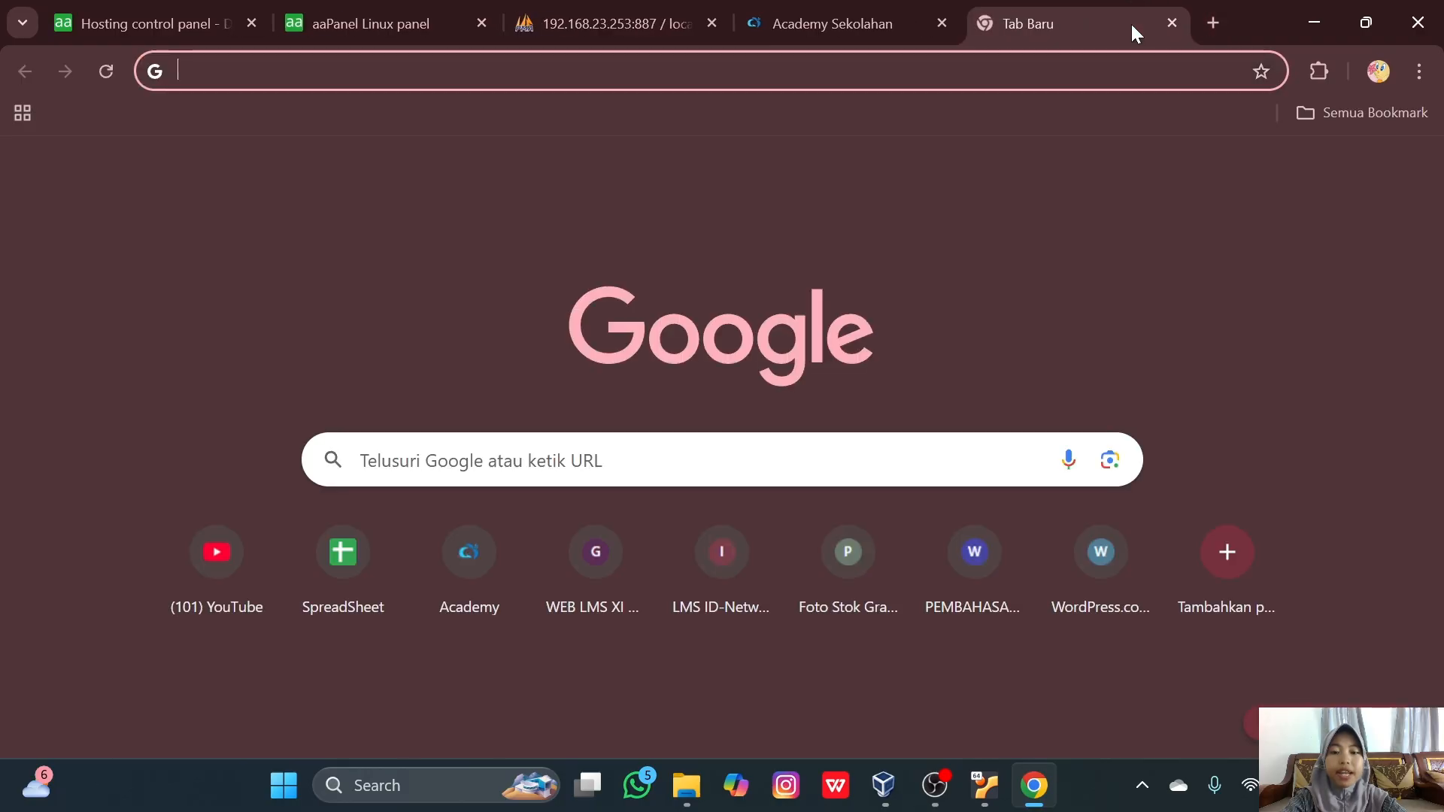
{"action": "left_click_drag", "start_coordinate": [1117, 23], "coordinate": [963, 29]}
{"action": "type", "text": "192.168.23.253"}
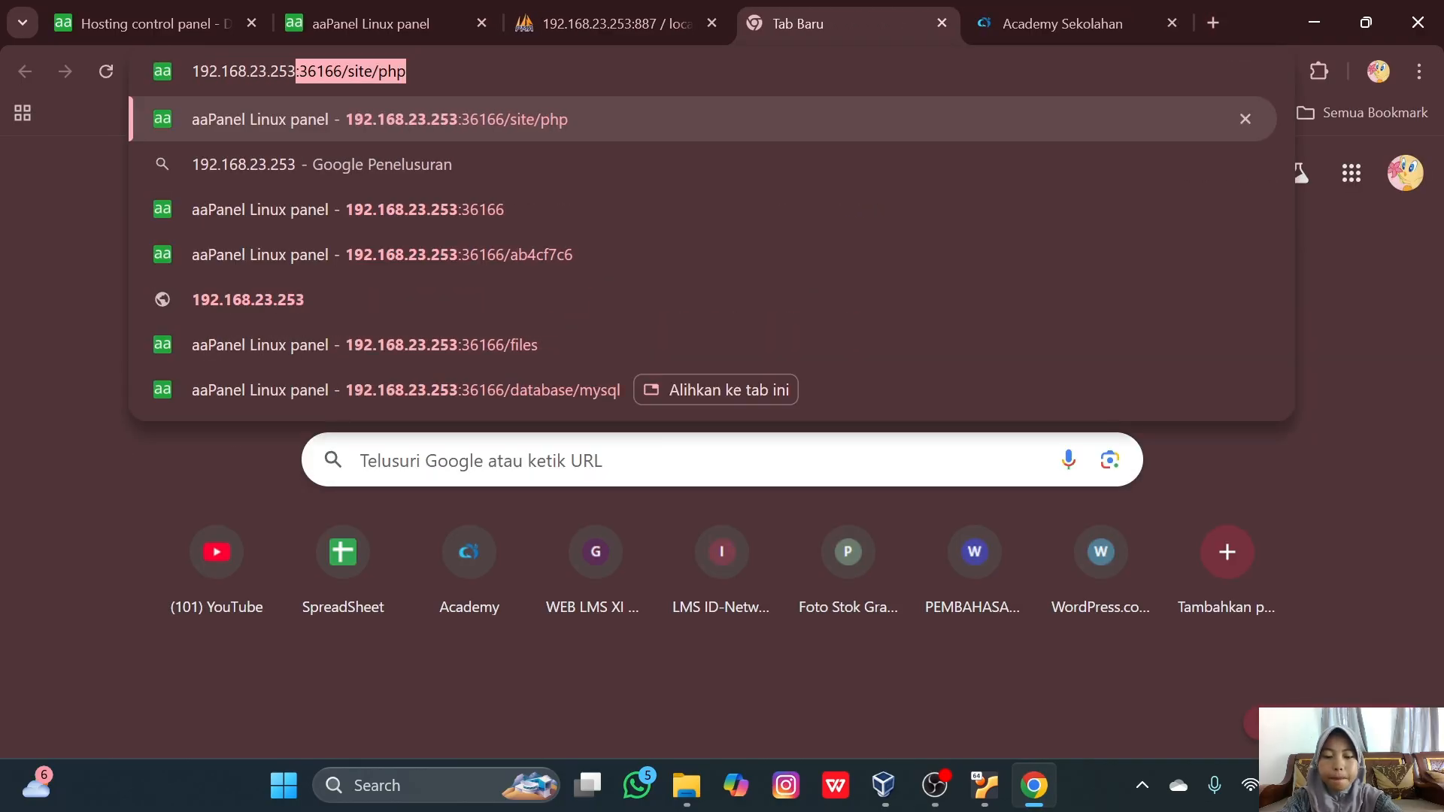
{"action": "key", "text": "Delete"}
{"action": "key", "text": "Return"}
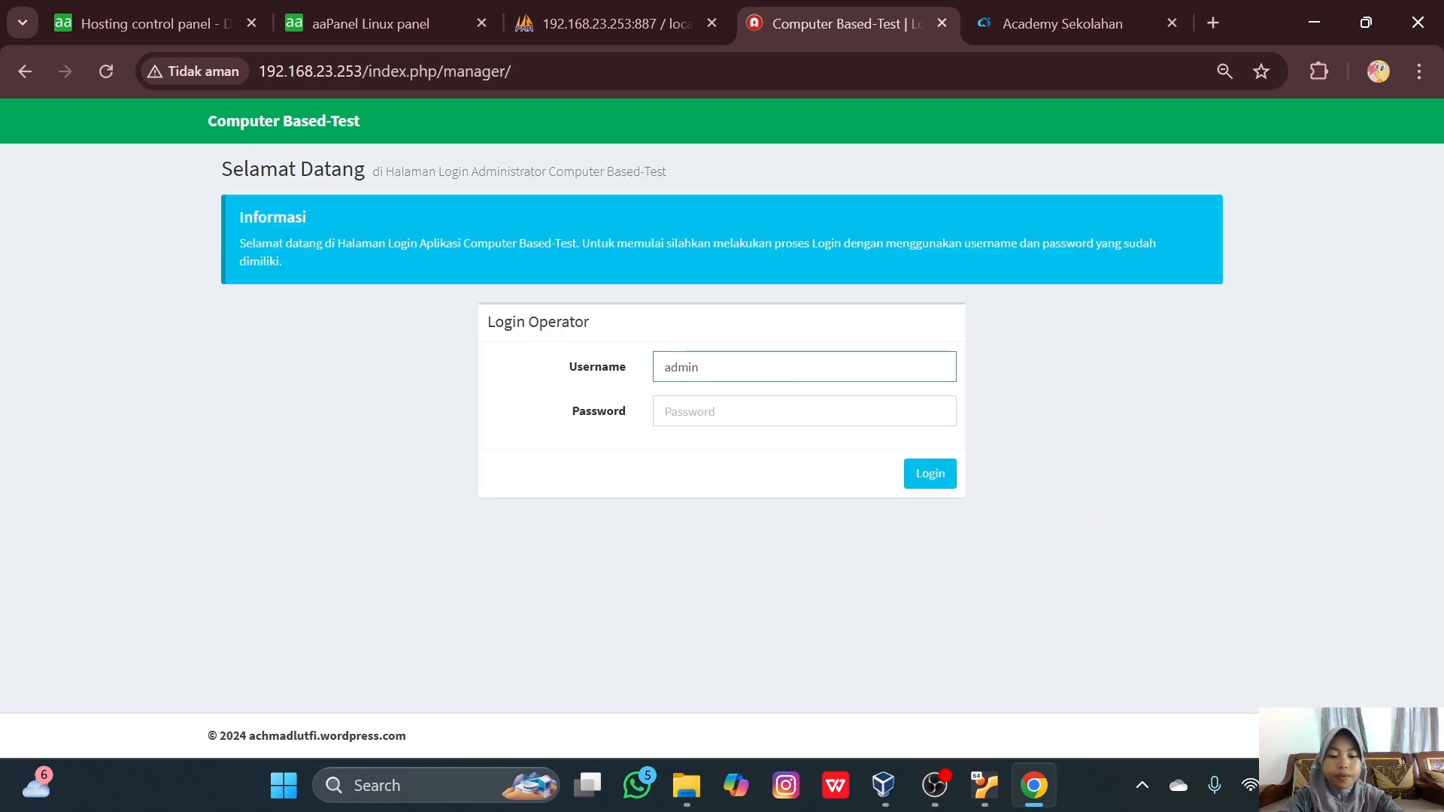
- Log in as admin and dismiss Chrome's password prompts
{"action": "type", "text": "admin"}
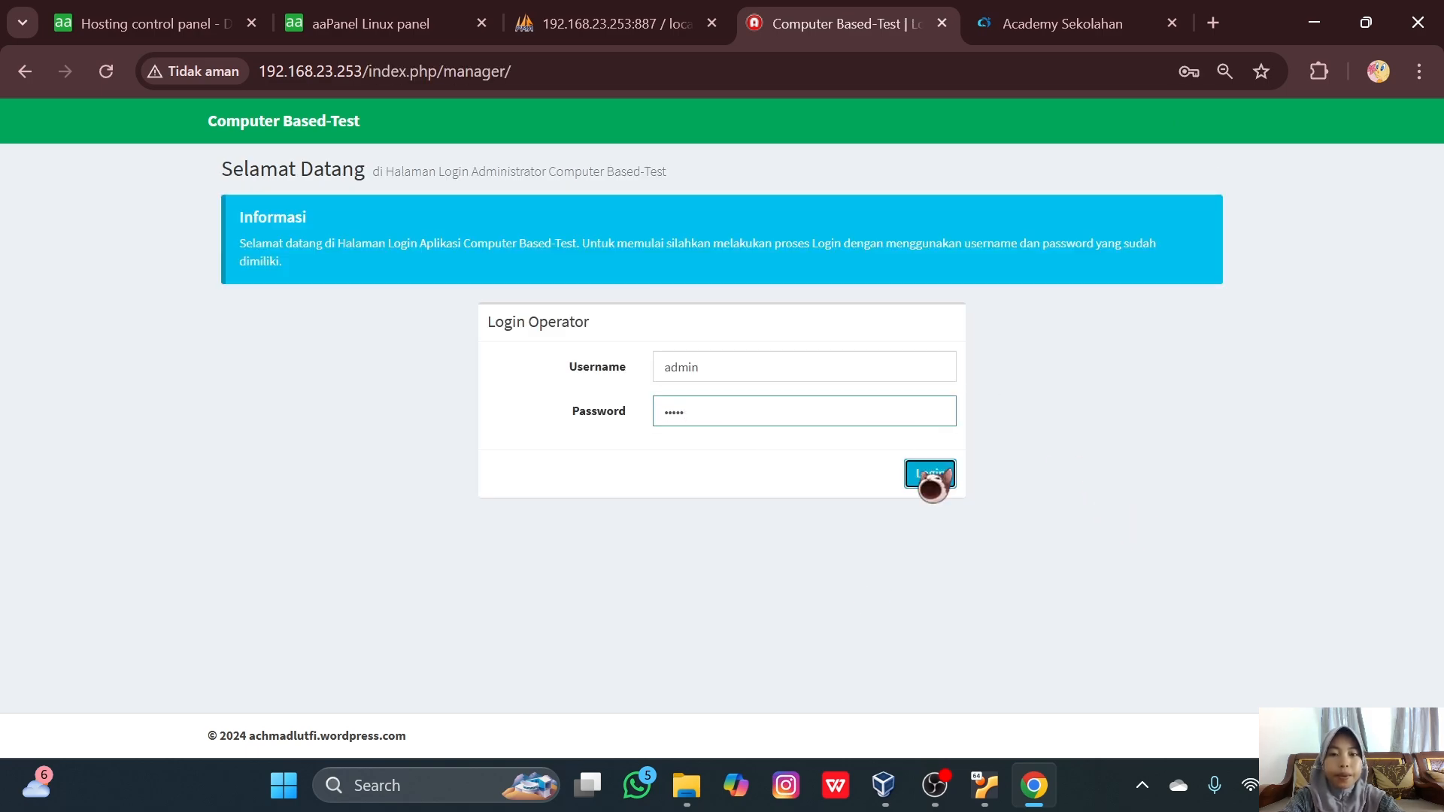
{"action": "left_click", "coordinate": [931, 476]}
{"action": "left_click", "coordinate": [930, 421]}
{"action": "left_click", "coordinate": [1139, 412]}
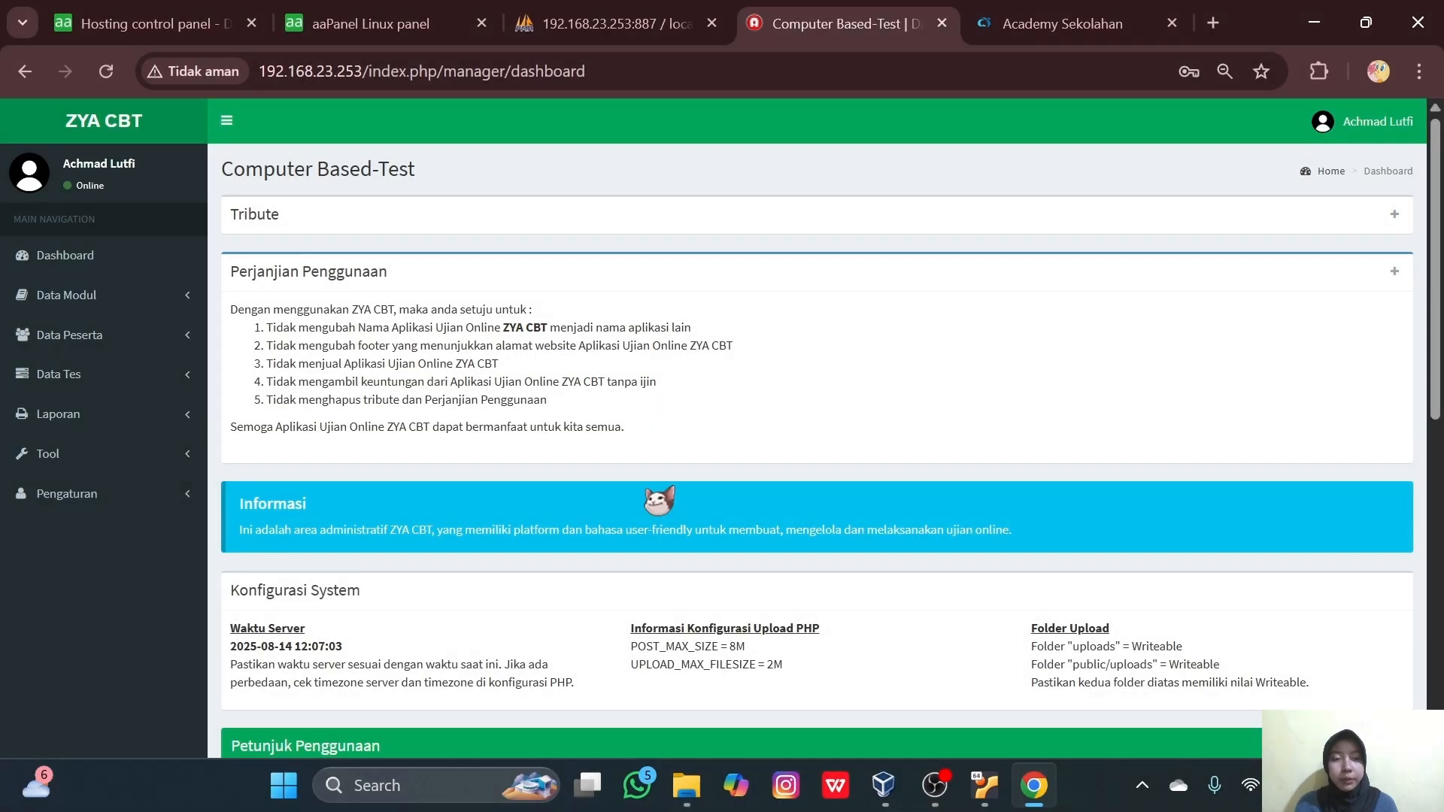
{"action": "left_click", "coordinate": [149, 298]}
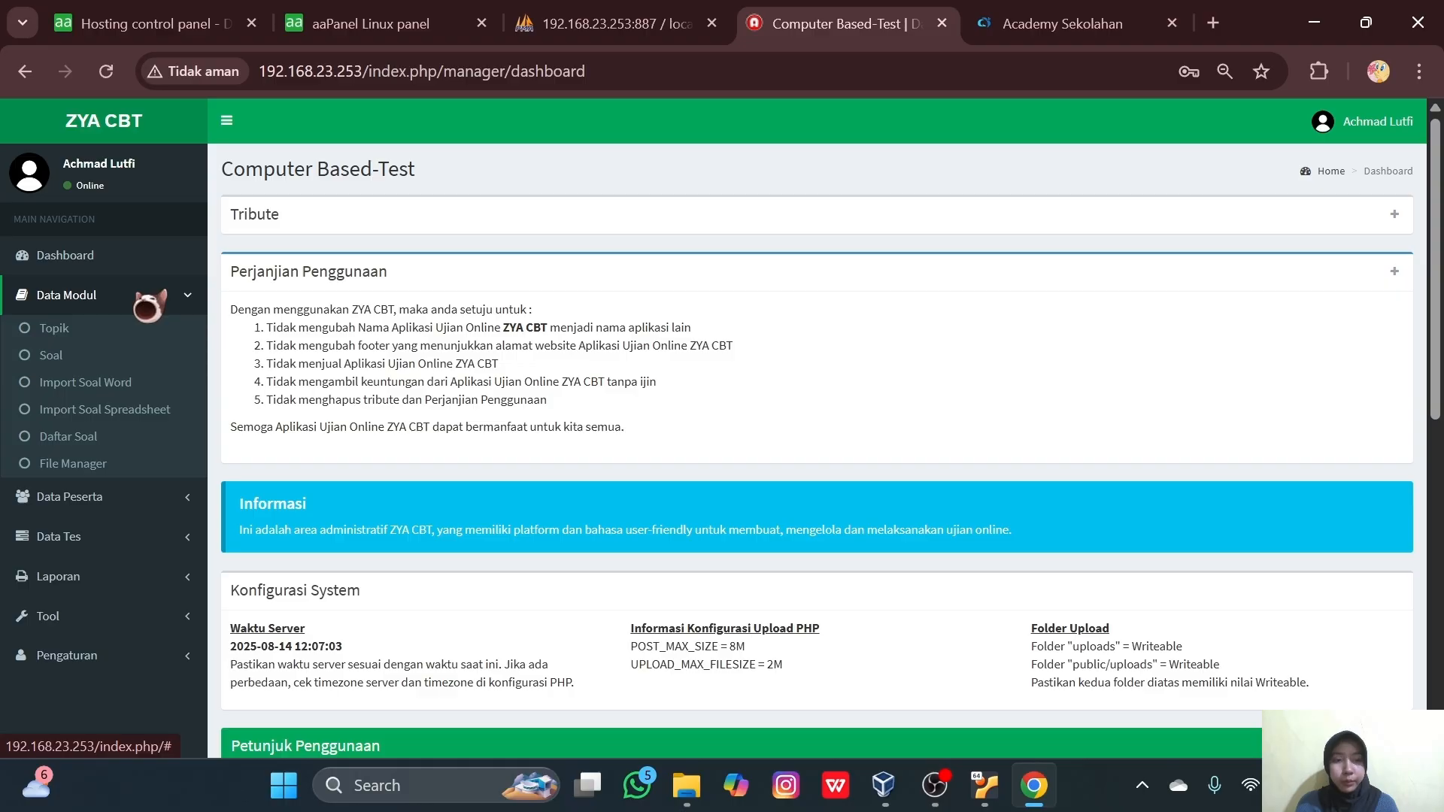
{"action": "left_click", "coordinate": [117, 412]}
{"action": "left_click", "coordinate": [90, 498]}
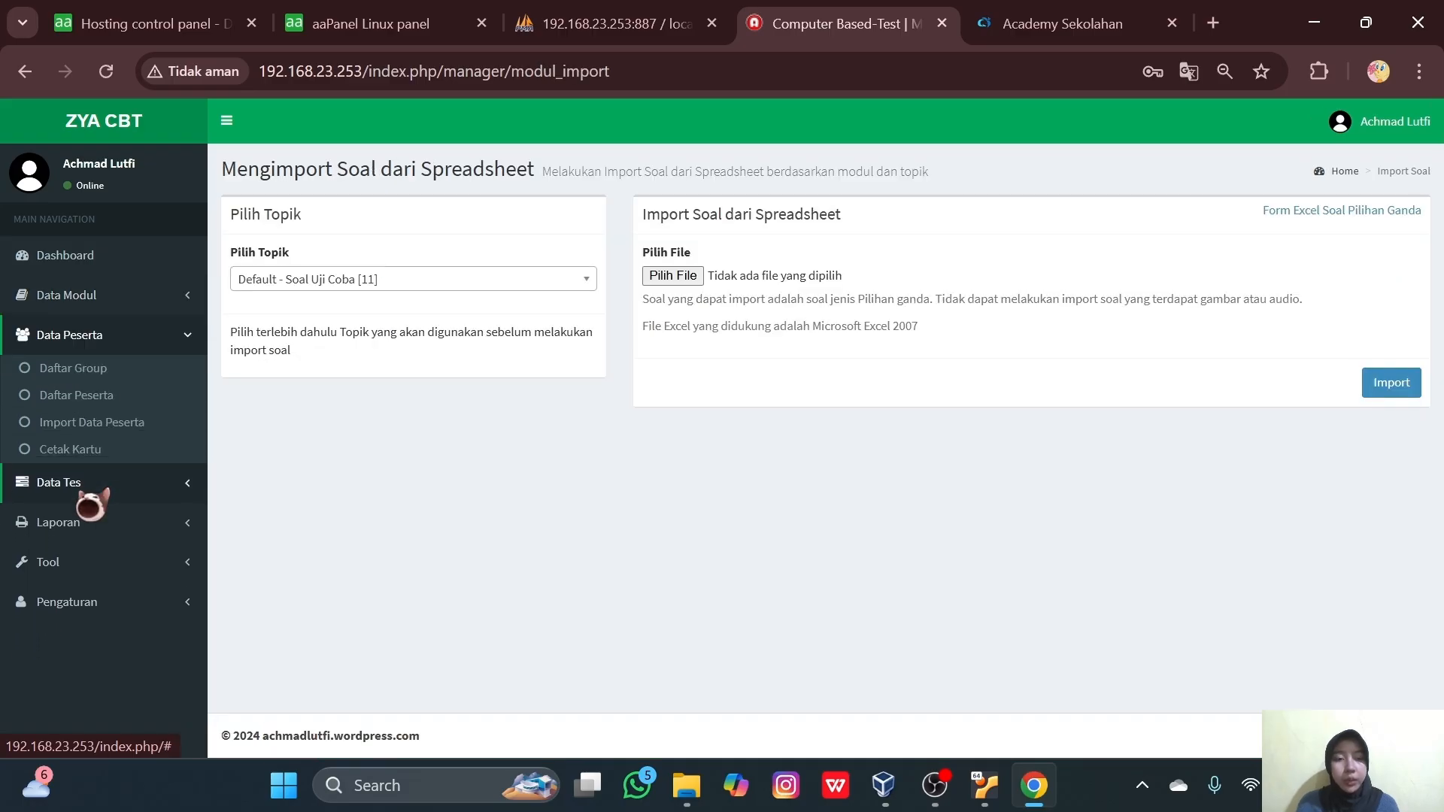
{"action": "left_click", "coordinate": [84, 378]}
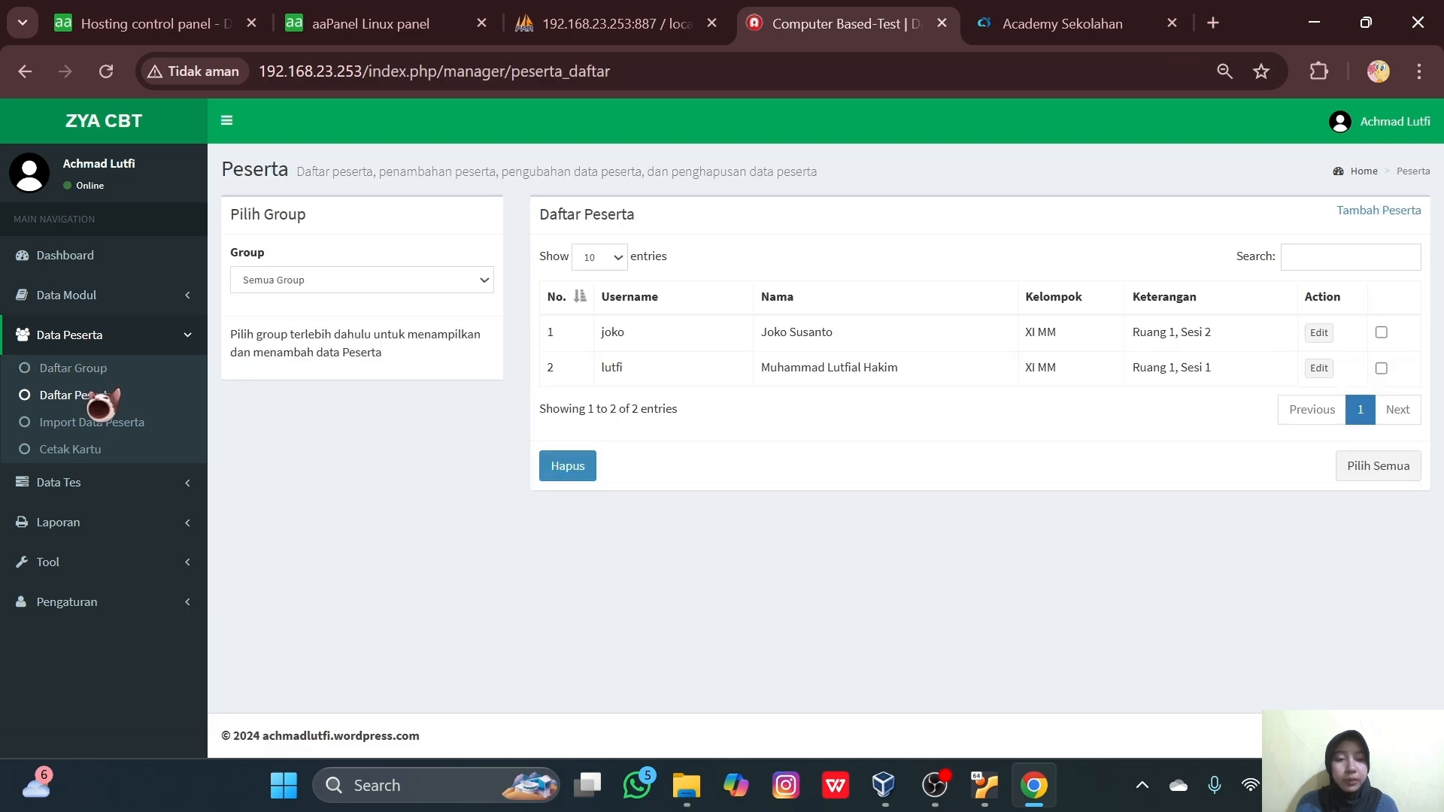
{"action": "left_click", "coordinate": [79, 449]}
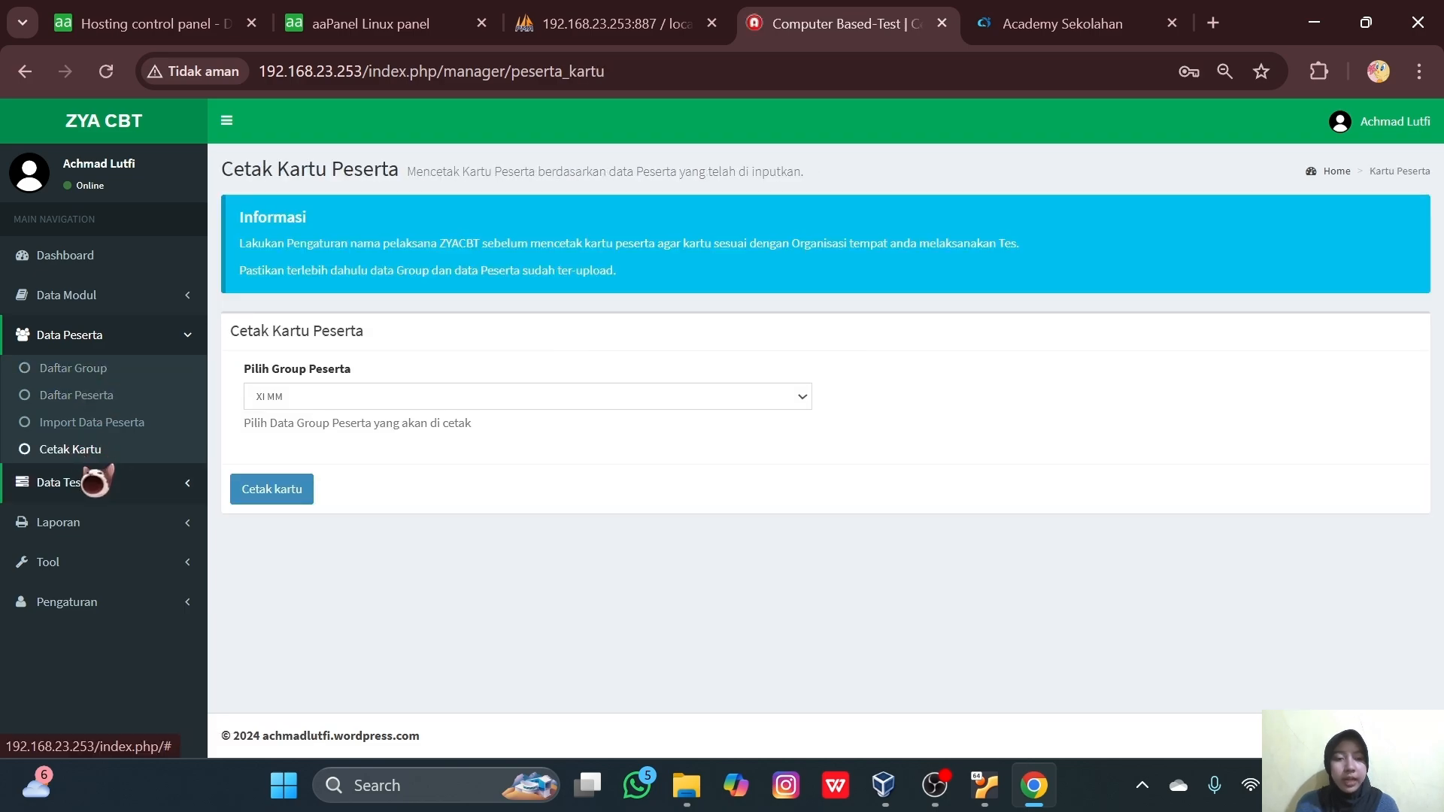
{"action": "left_click", "coordinate": [90, 482]}
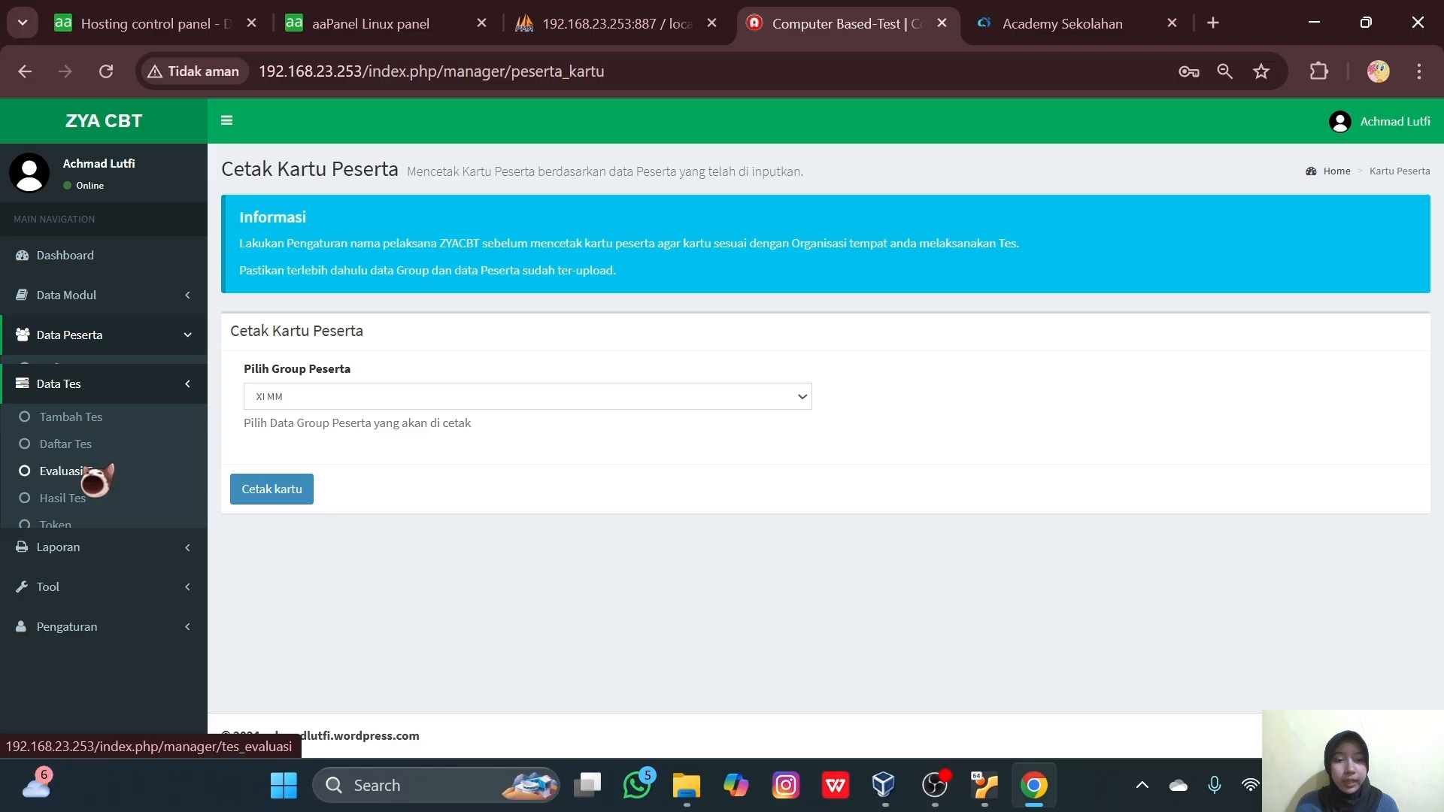
{"action": "left_click", "coordinate": [83, 409]}
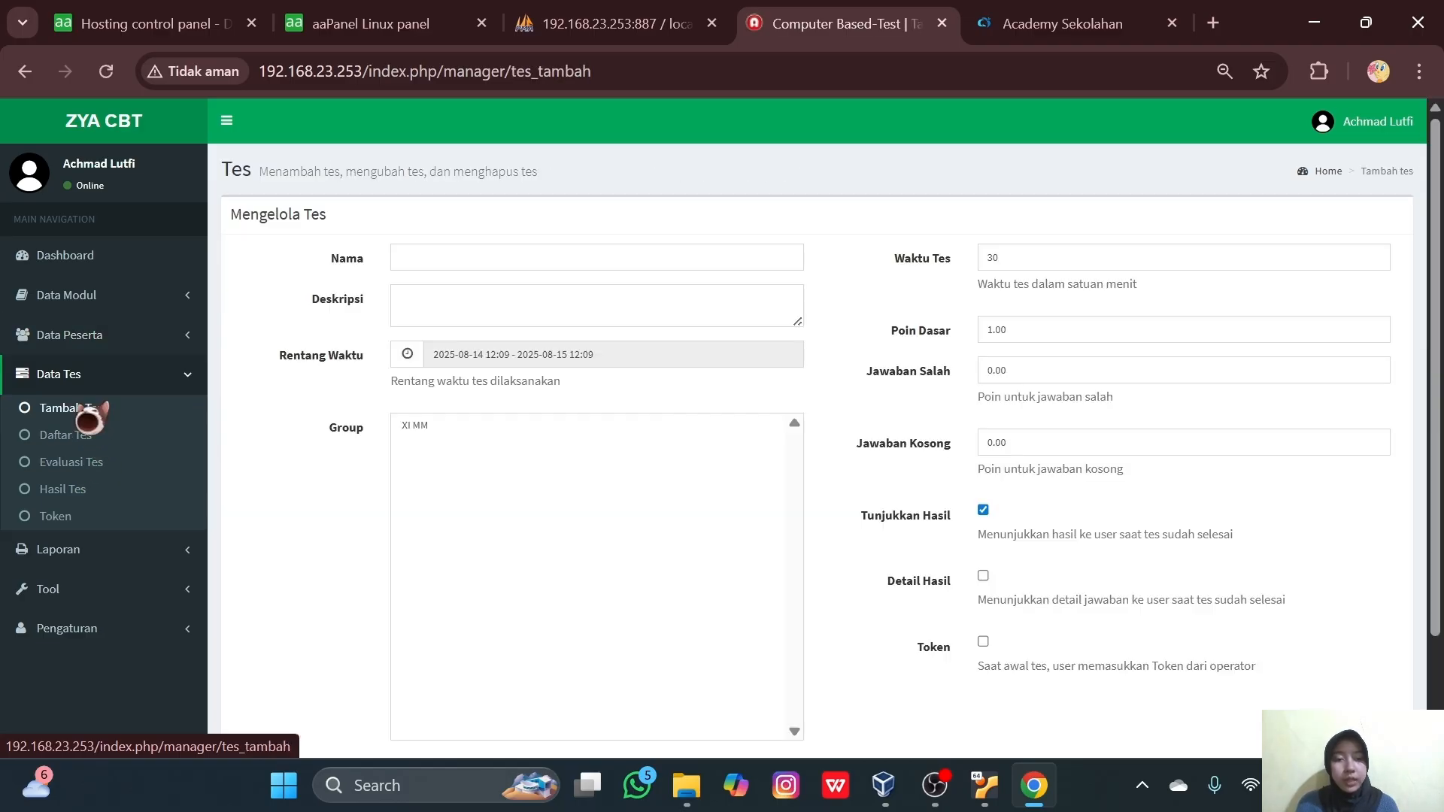
{"action": "left_click", "coordinate": [87, 438]}
{"action": "left_click", "coordinate": [79, 489]}
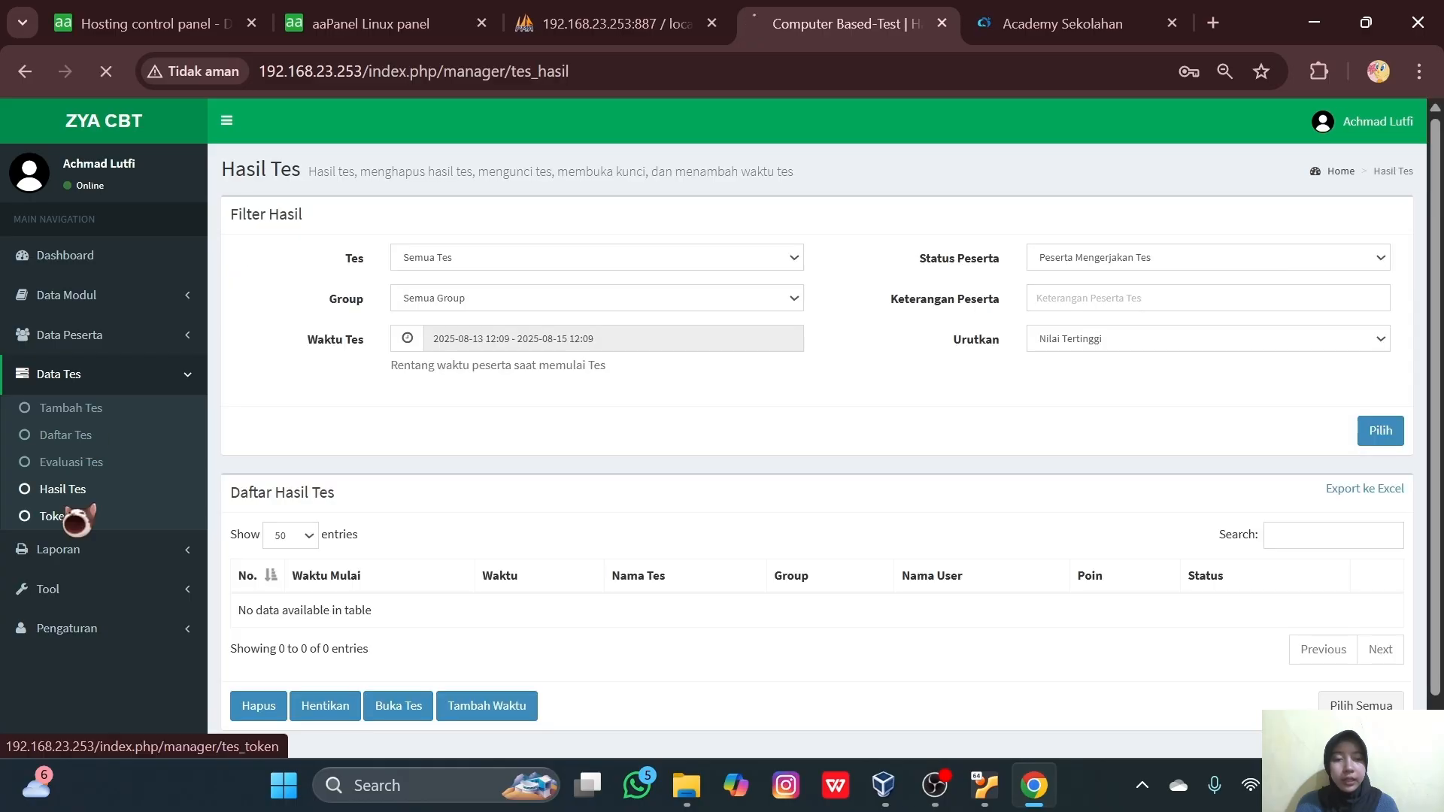
{"action": "left_click", "coordinate": [81, 515]}
{"action": "left_click", "coordinate": [81, 553]}
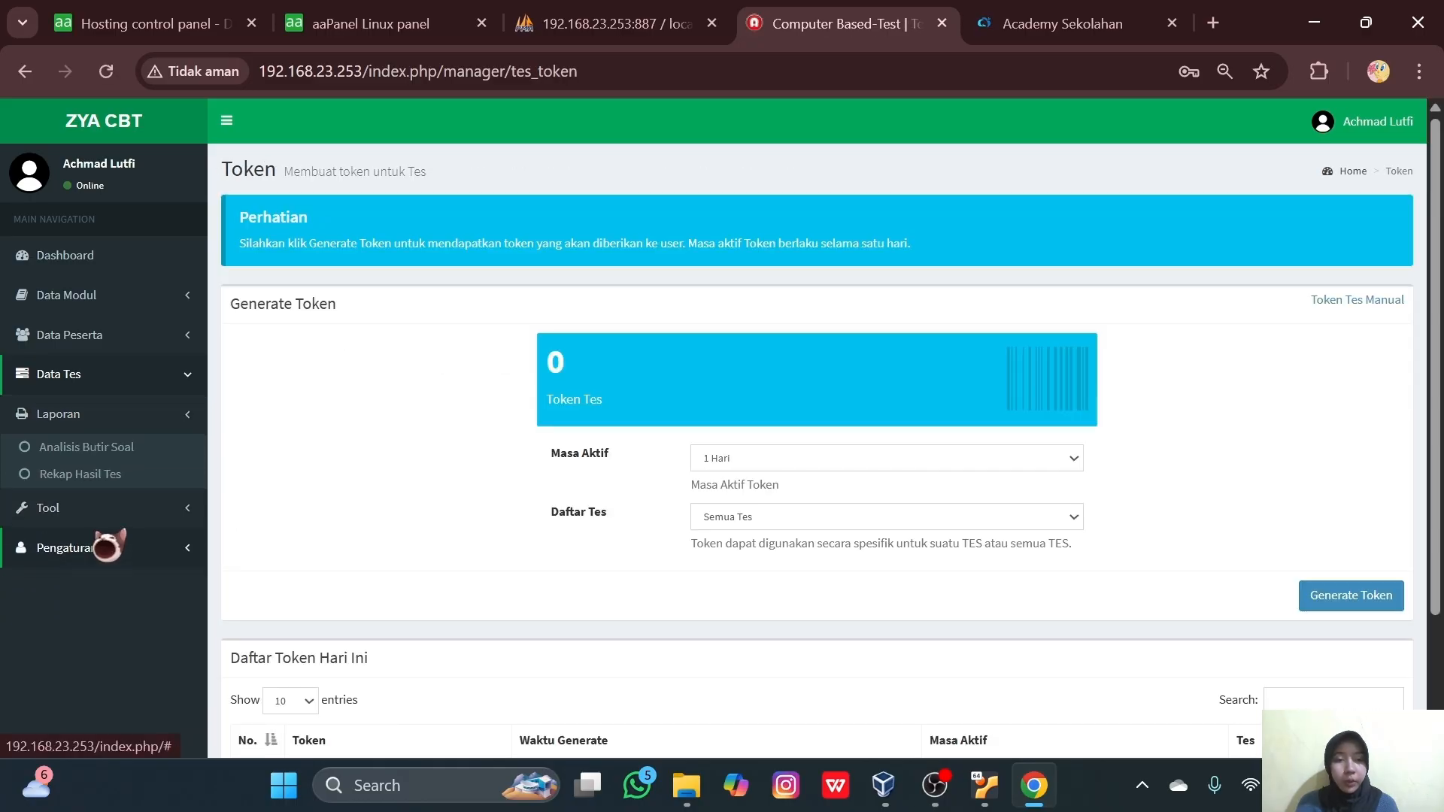
{"action": "left_click", "coordinate": [114, 453]}
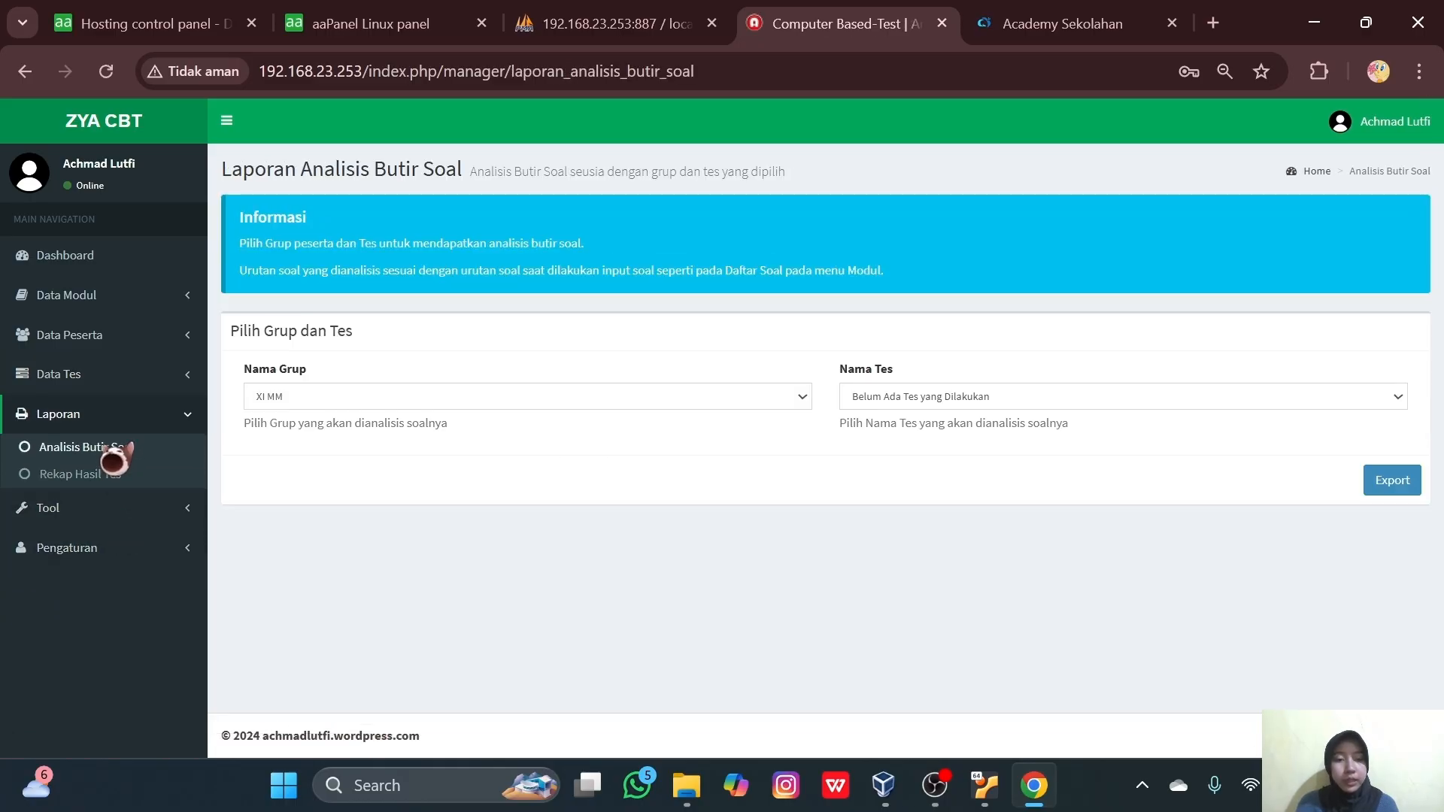
{"action": "left_click", "coordinate": [100, 475]}
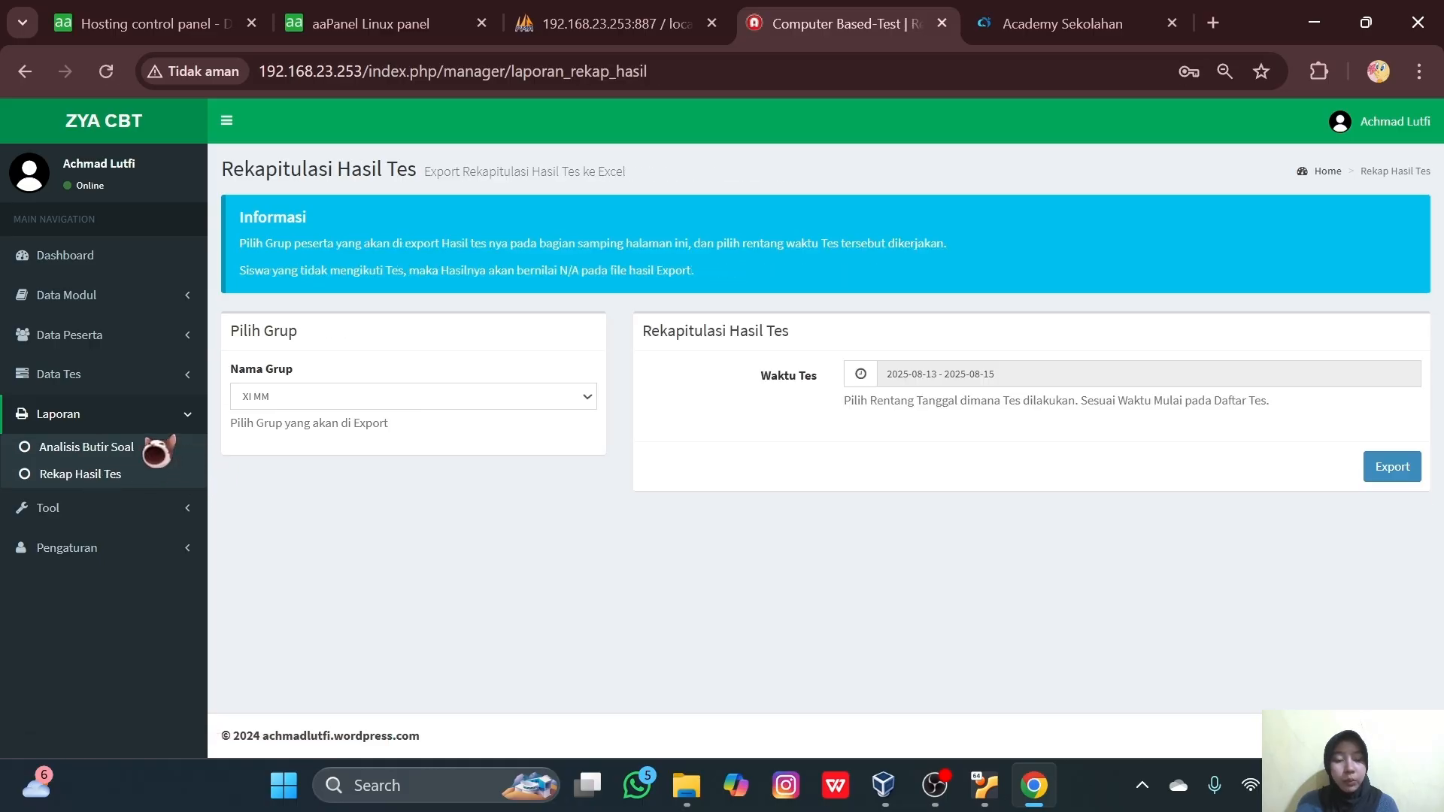
{"action": "left_click", "coordinate": [173, 508]}
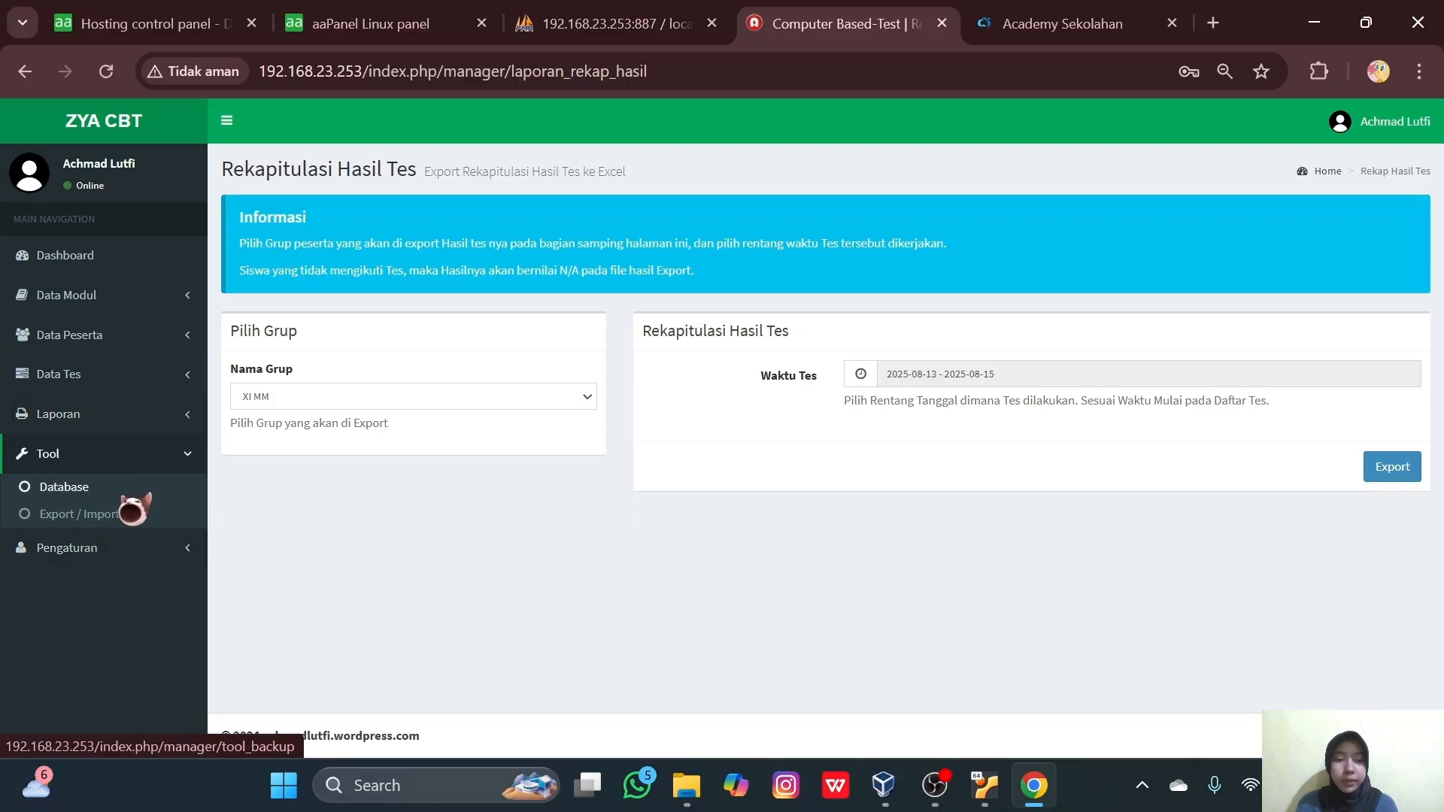
{"action": "left_click", "coordinate": [151, 548]}
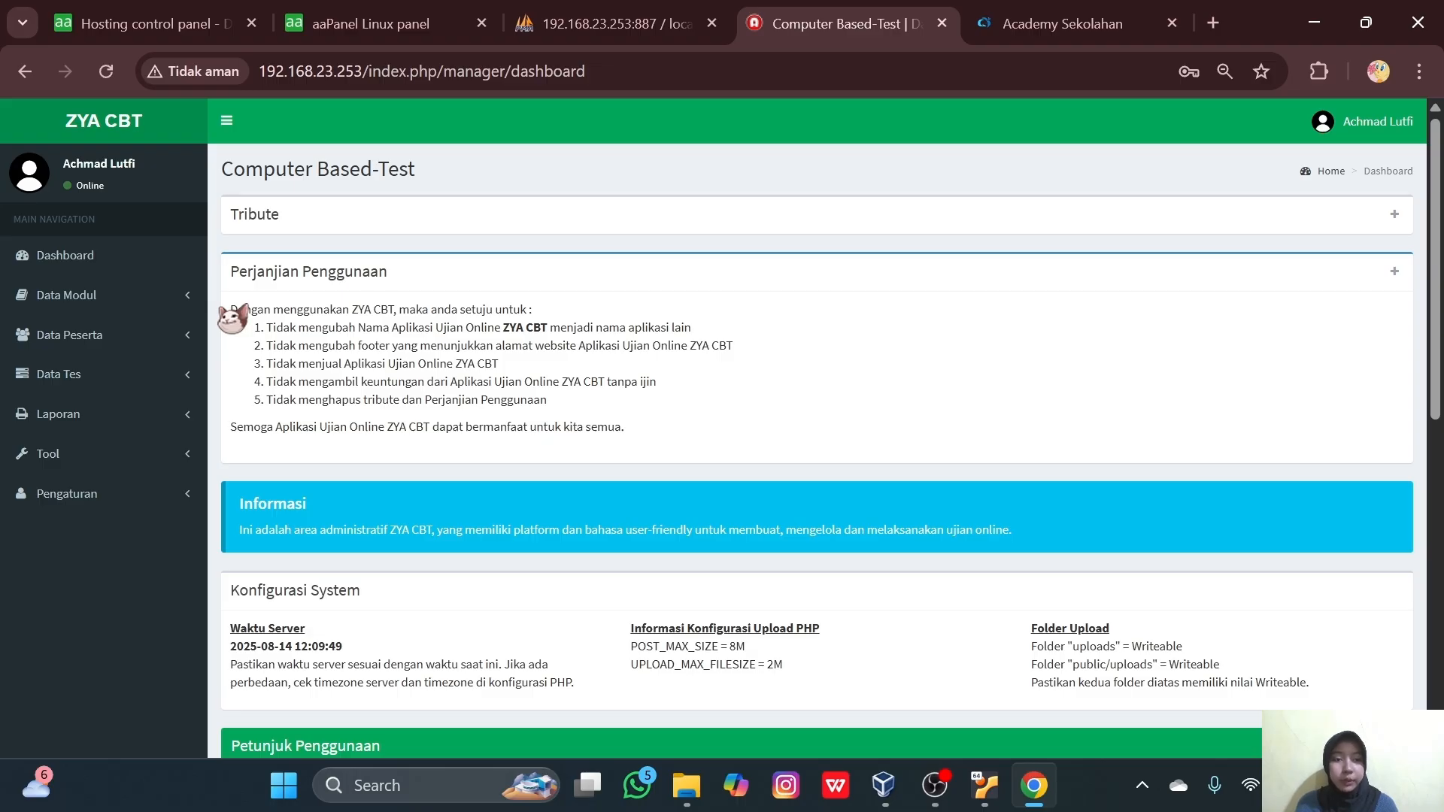
- Add and save test 'bahasa inggris' for group XII TJKT, then view Daftar Tes
{"action": "left_click", "coordinate": [113, 376]}
{"action": "left_click", "coordinate": [76, 407]}
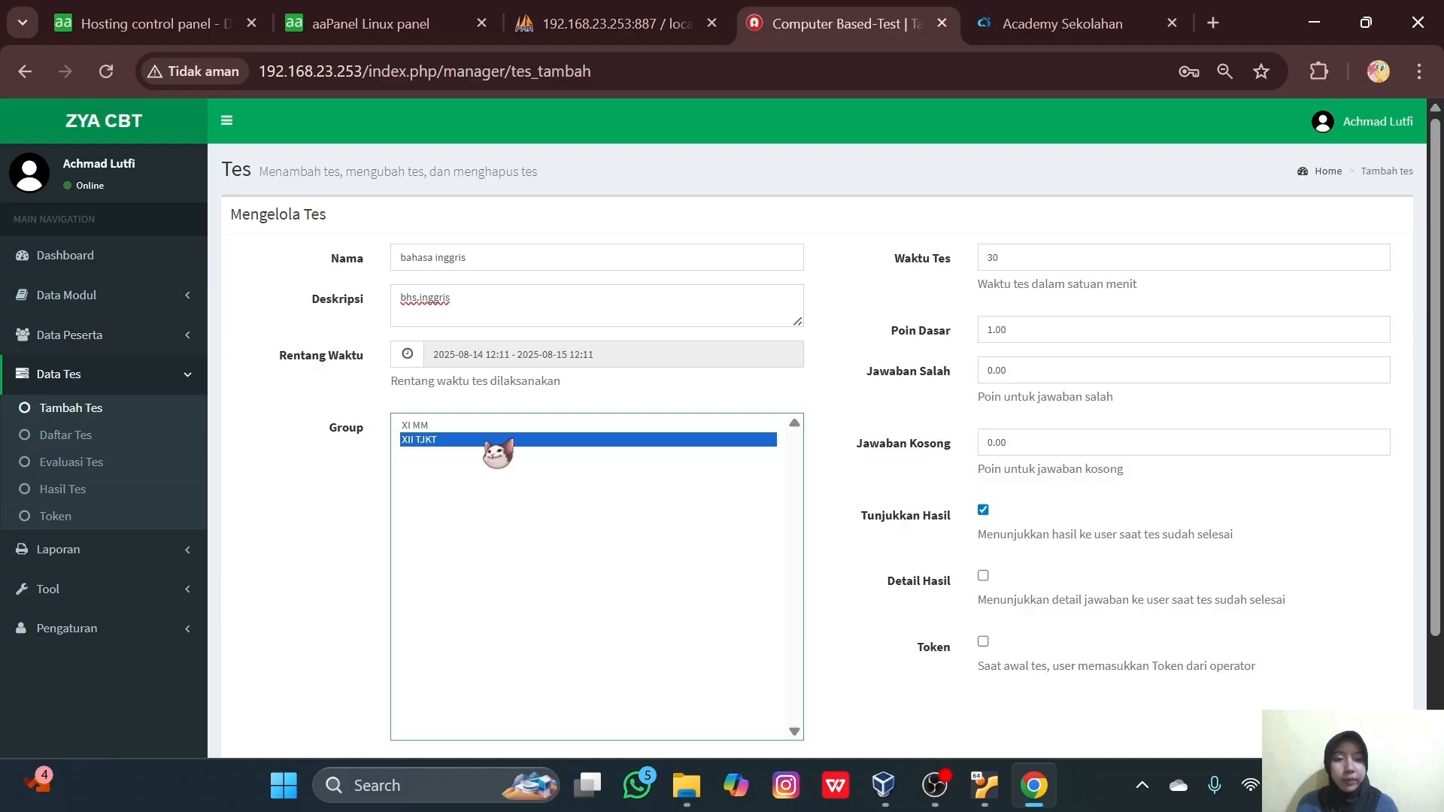
{"action": "scroll", "coordinate": [497, 454], "scroll_direction": "down", "scroll_amount": 2}
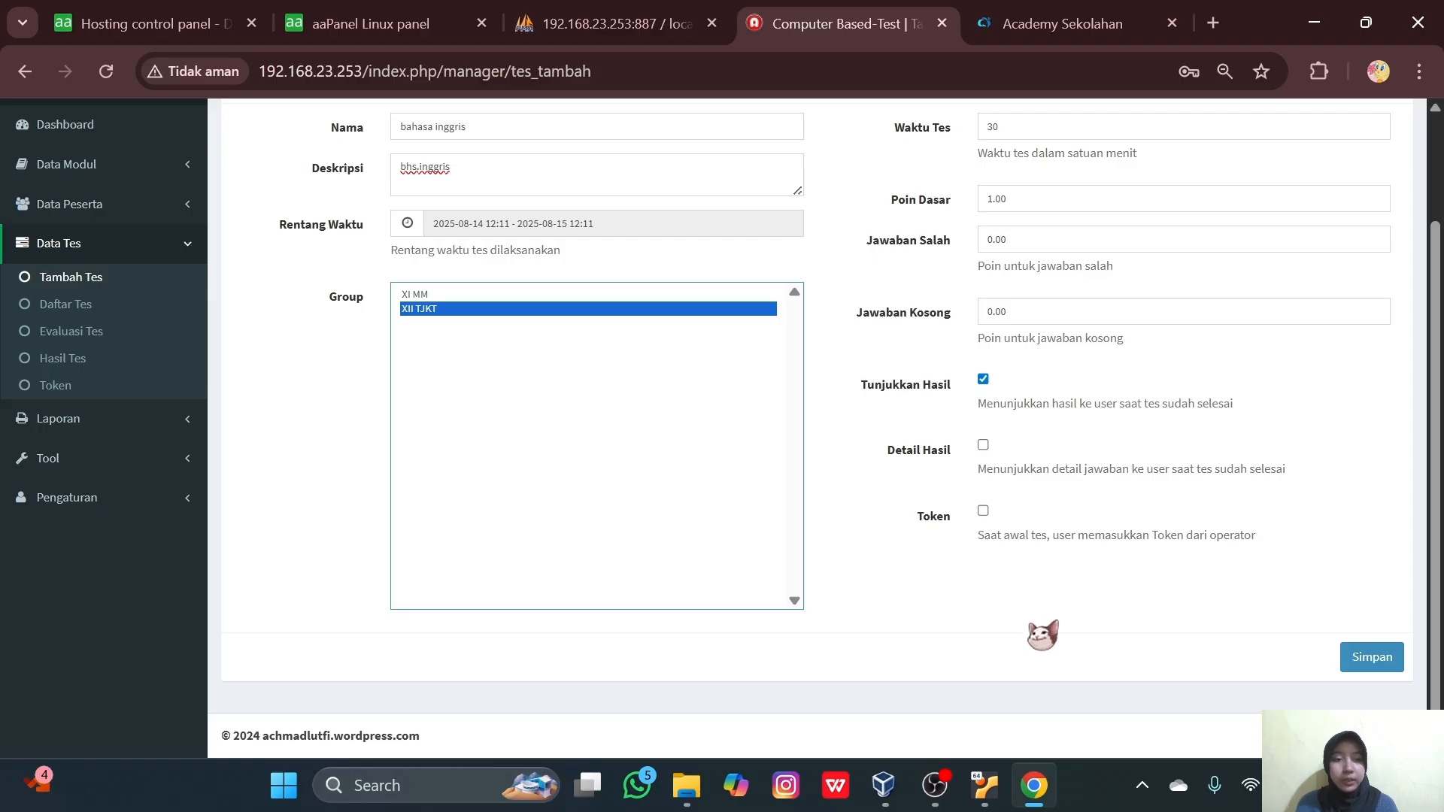
{"action": "left_click", "coordinate": [1370, 657]}
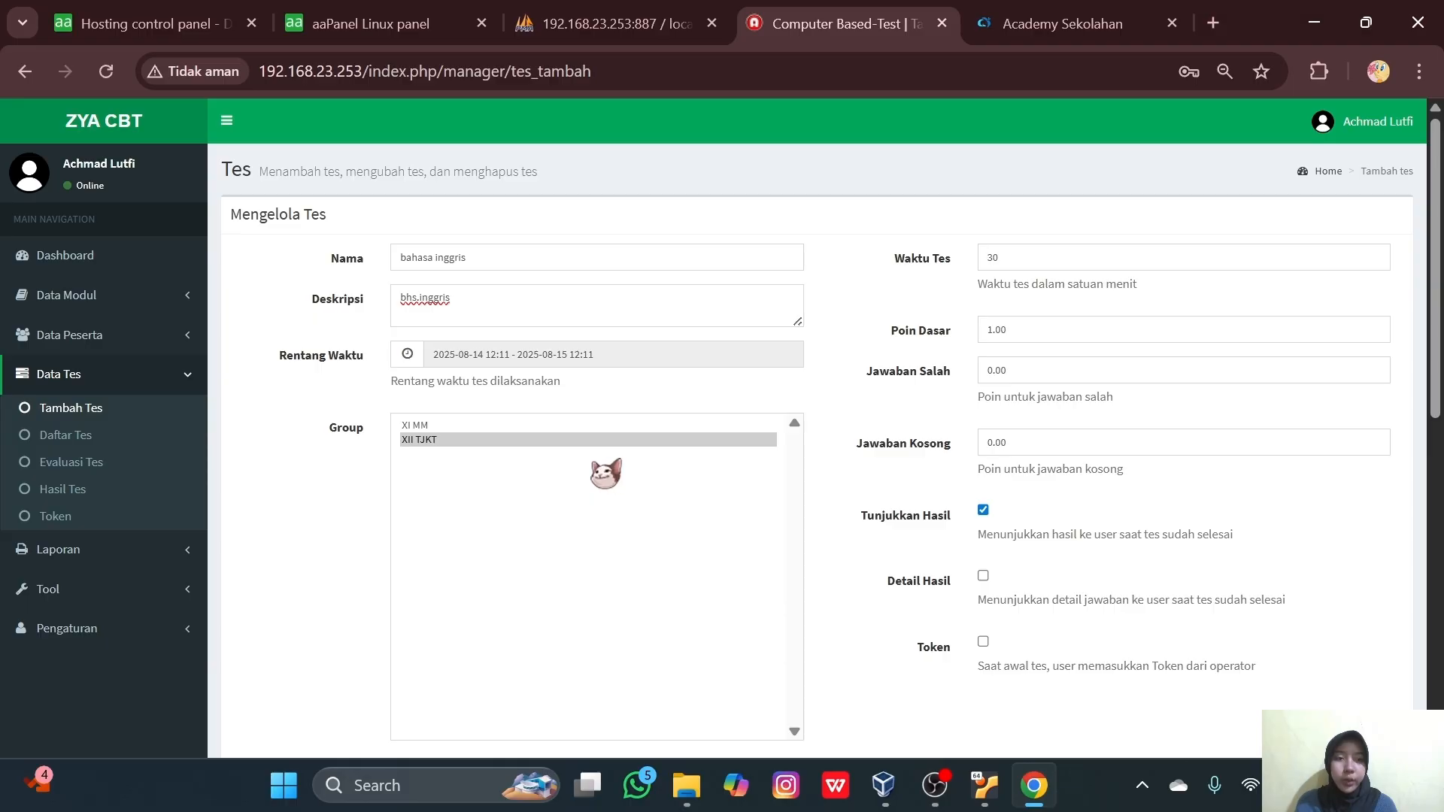
{"action": "left_click", "coordinate": [60, 435]}
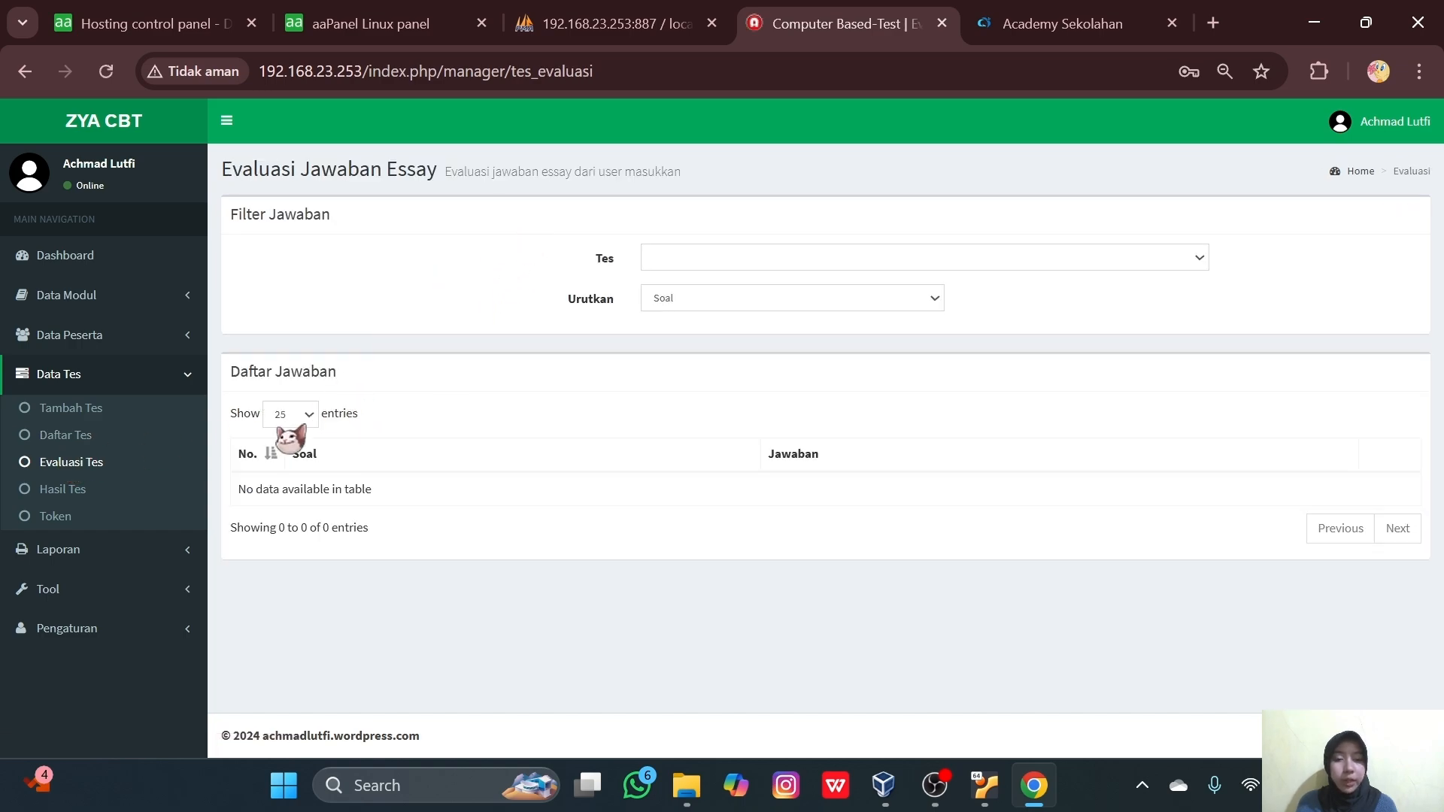
- Sort Hasil Tes results by Nilai Terendah, then open the Token page
{"action": "left_click", "coordinate": [64, 490]}
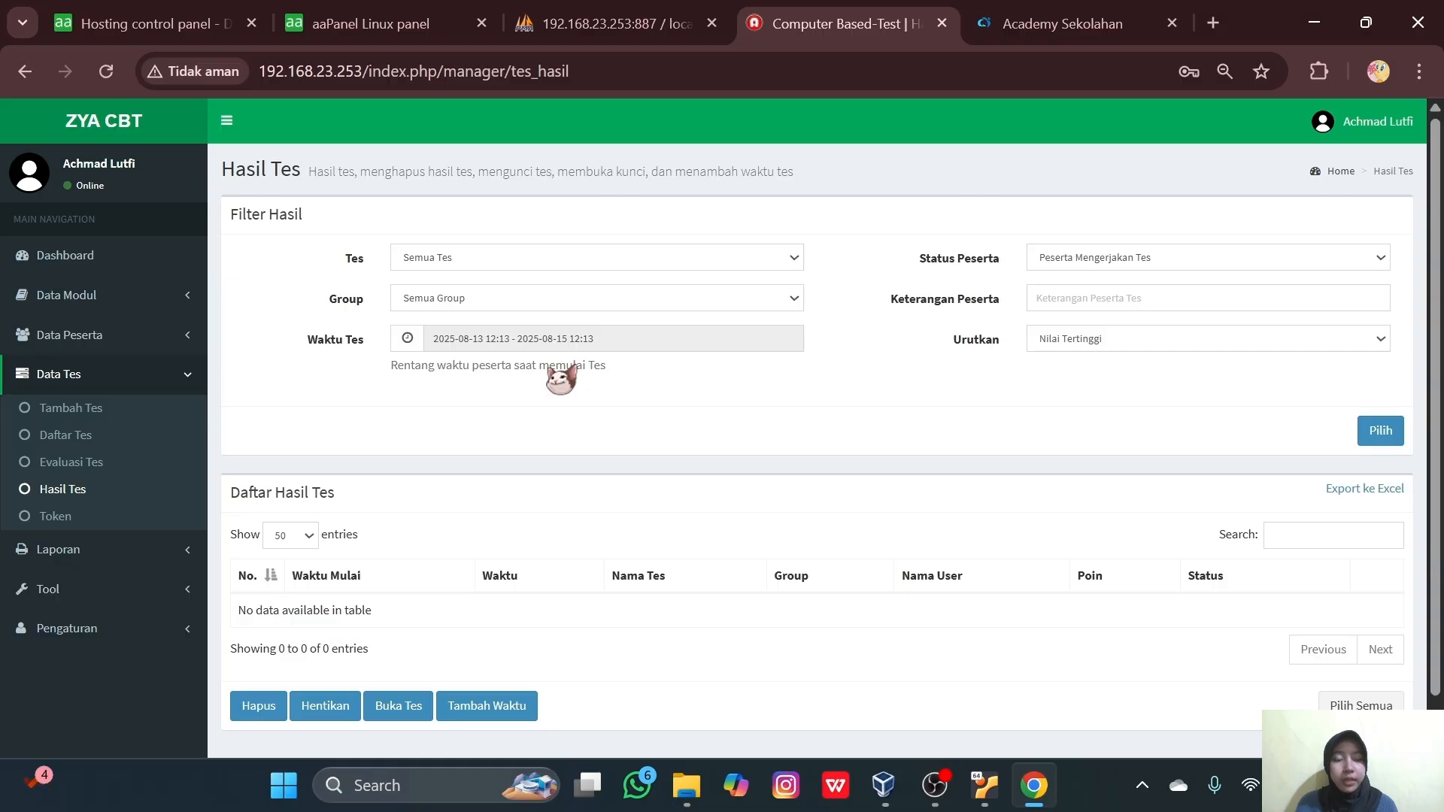
{"action": "scroll", "coordinate": [601, 483], "scroll_direction": "down", "scroll_amount": 2}
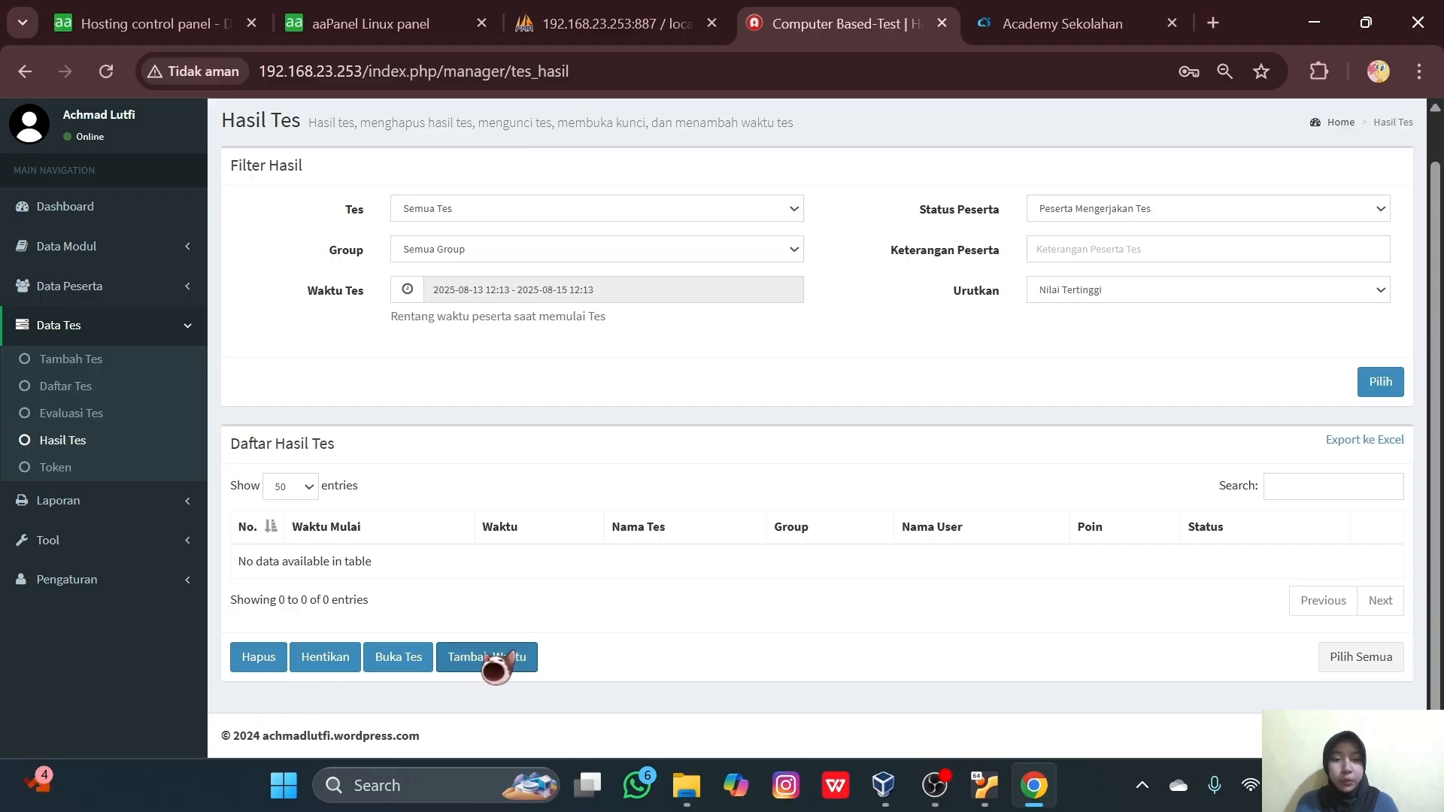
{"action": "scroll", "coordinate": [523, 636], "scroll_direction": "up", "scroll_amount": 1}
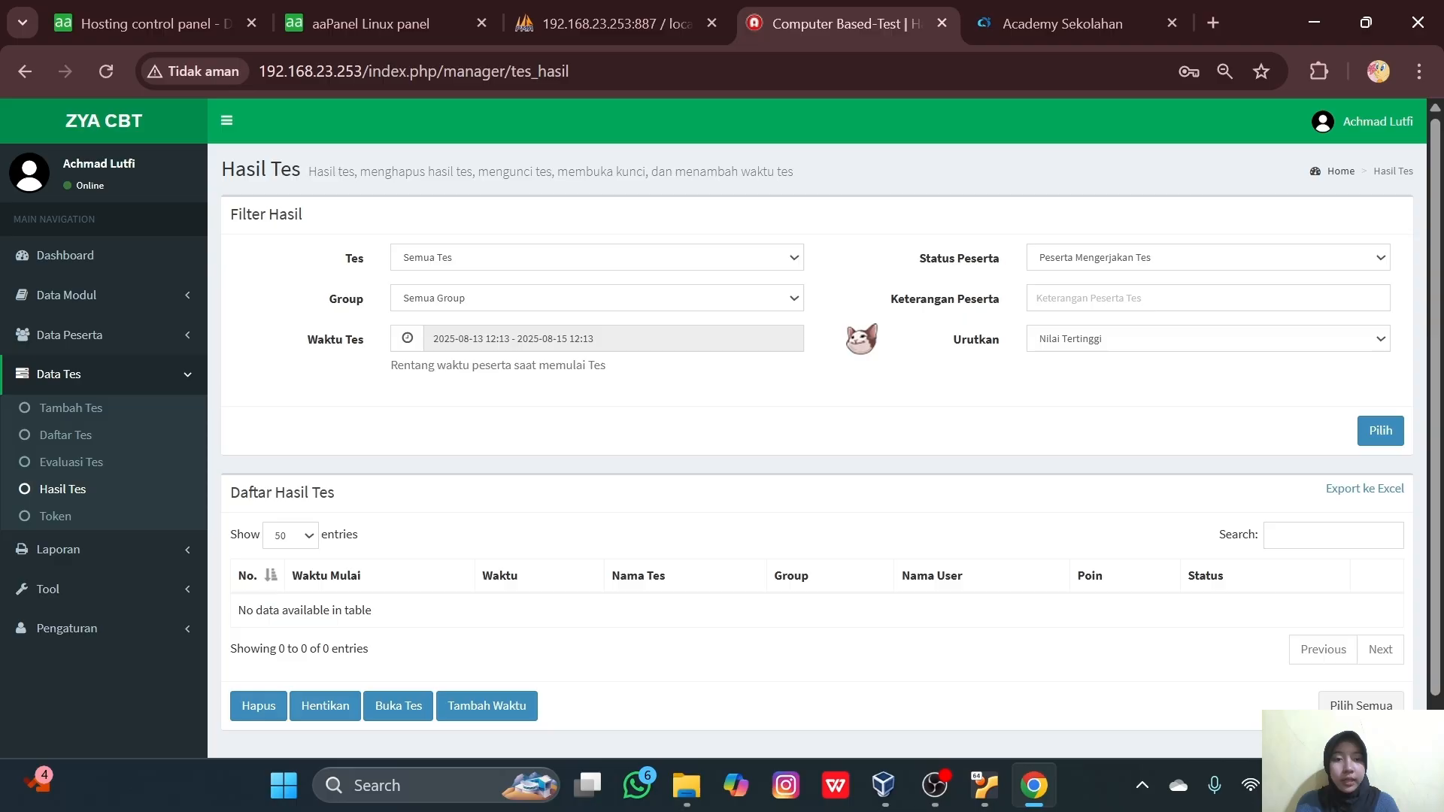
{"action": "left_click", "coordinate": [1083, 340]}
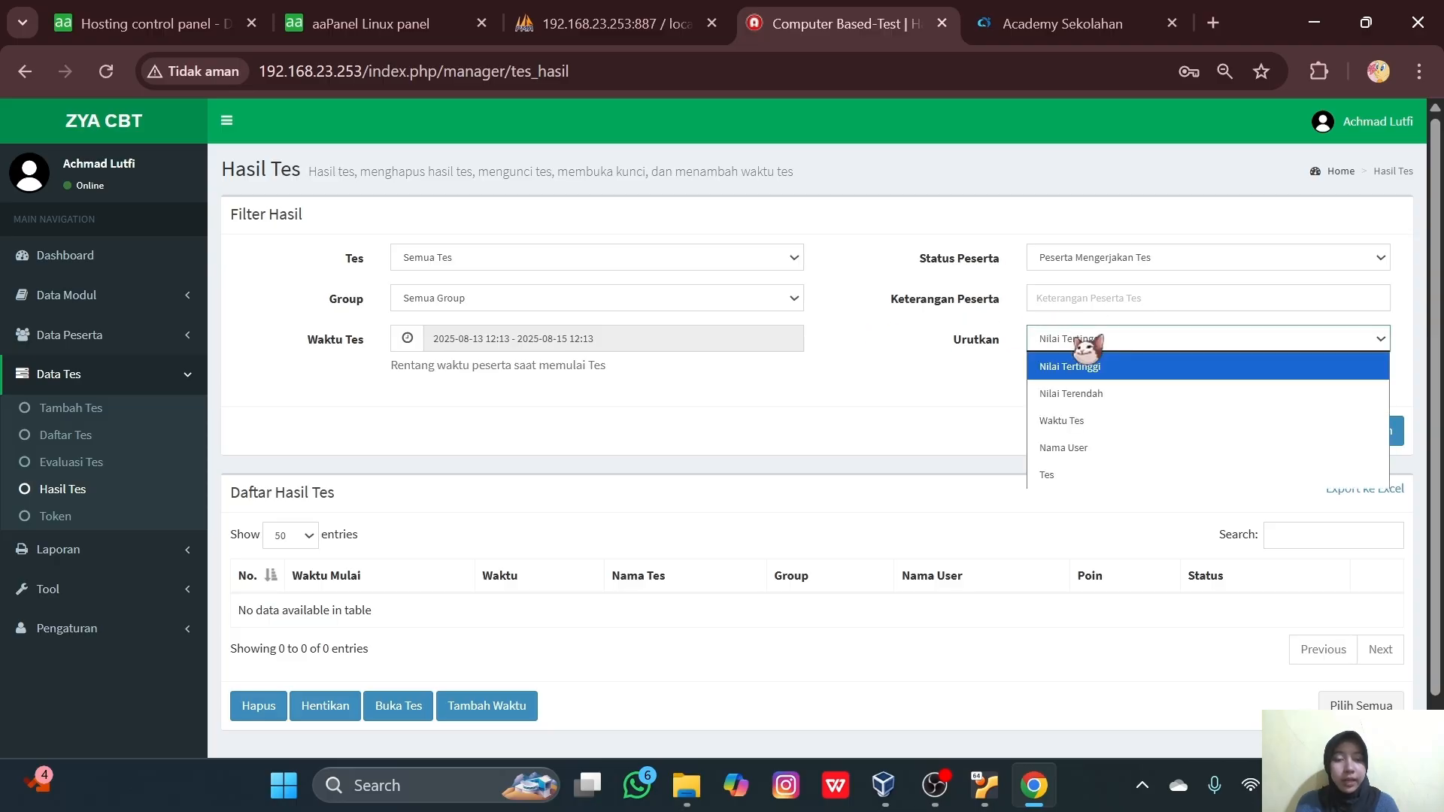
{"action": "left_click", "coordinate": [1072, 403]}
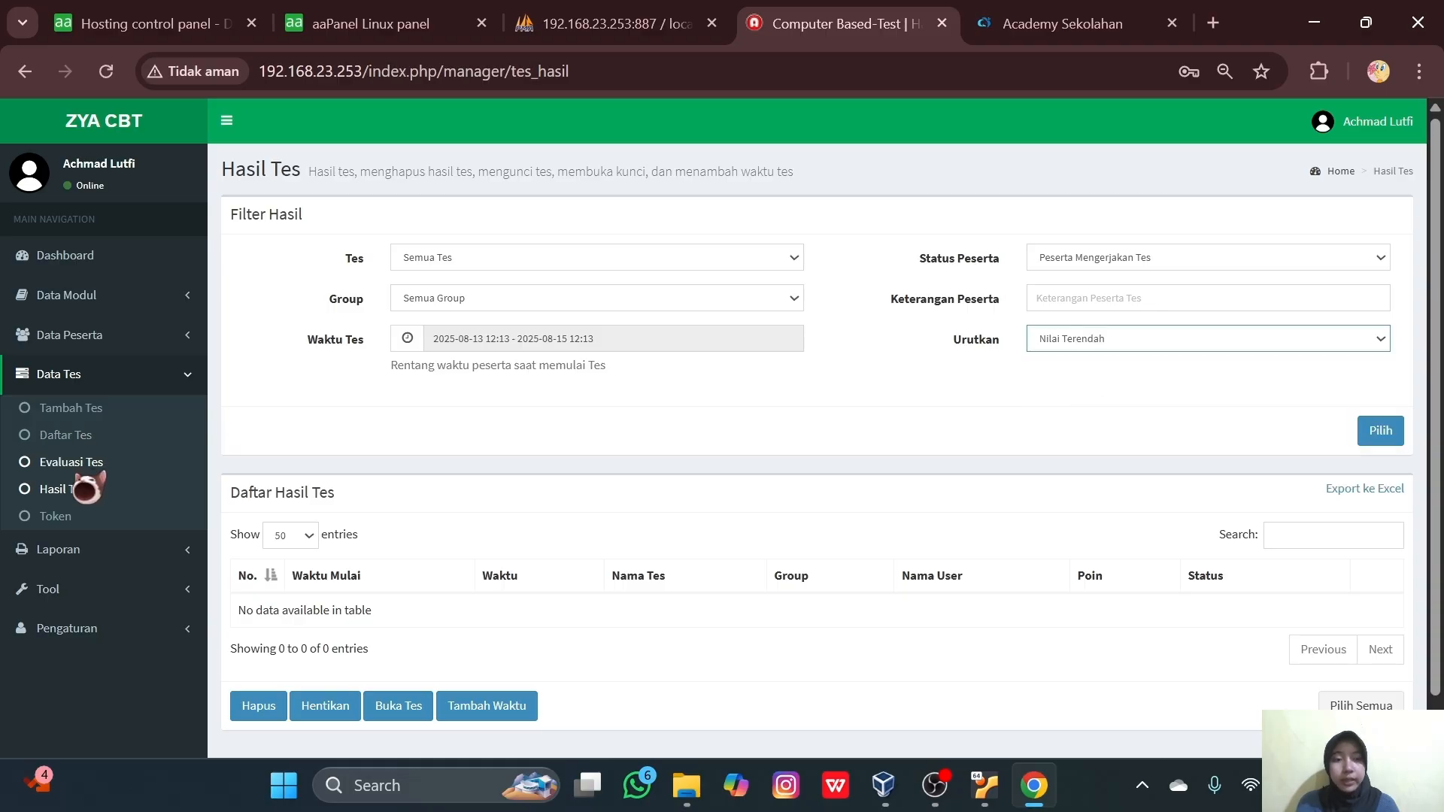
{"action": "left_click", "coordinate": [62, 517]}
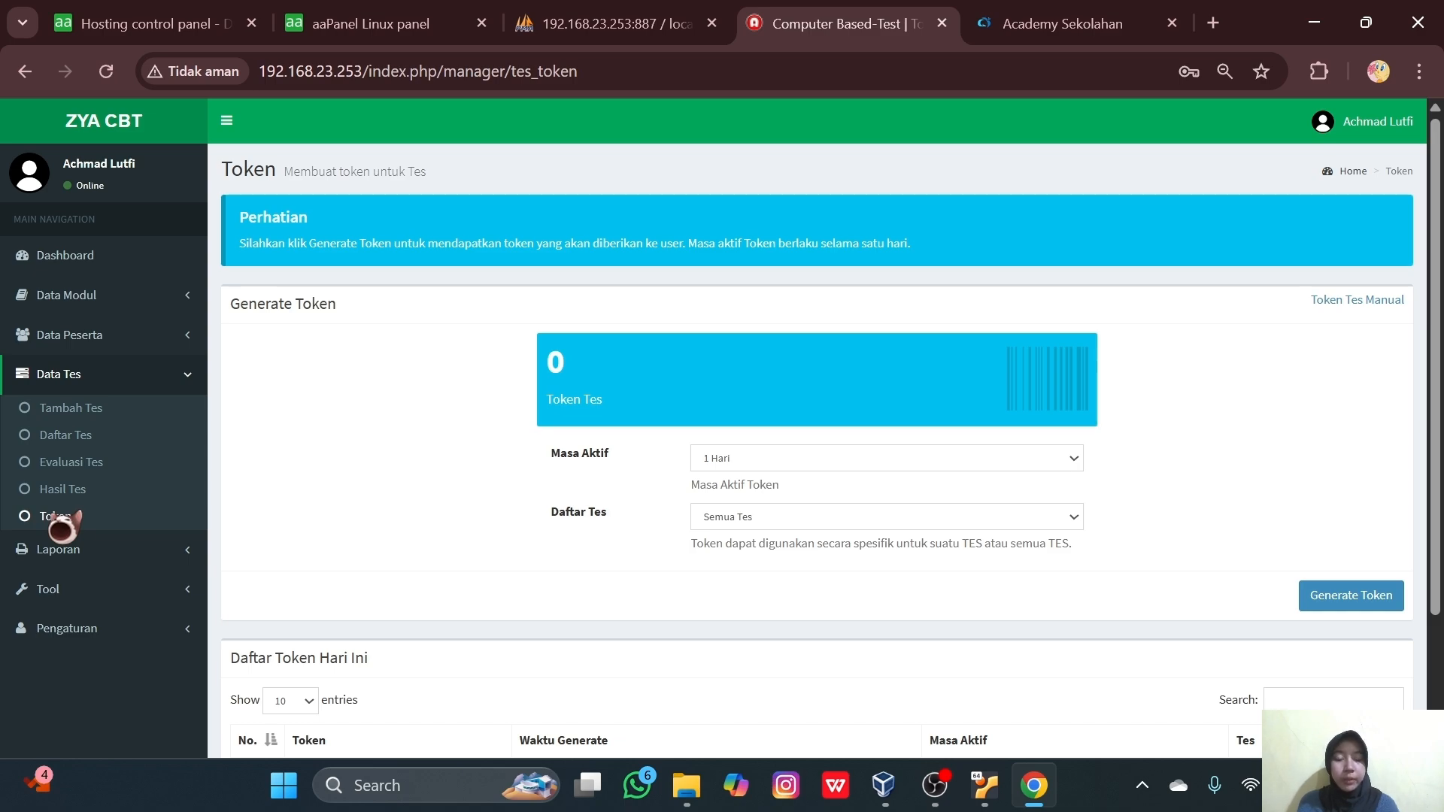
- Save manual token 'inggris' linked to the bahasa inggris test
{"action": "left_click", "coordinate": [1368, 303]}
{"action": "left_click", "coordinate": [479, 232]}
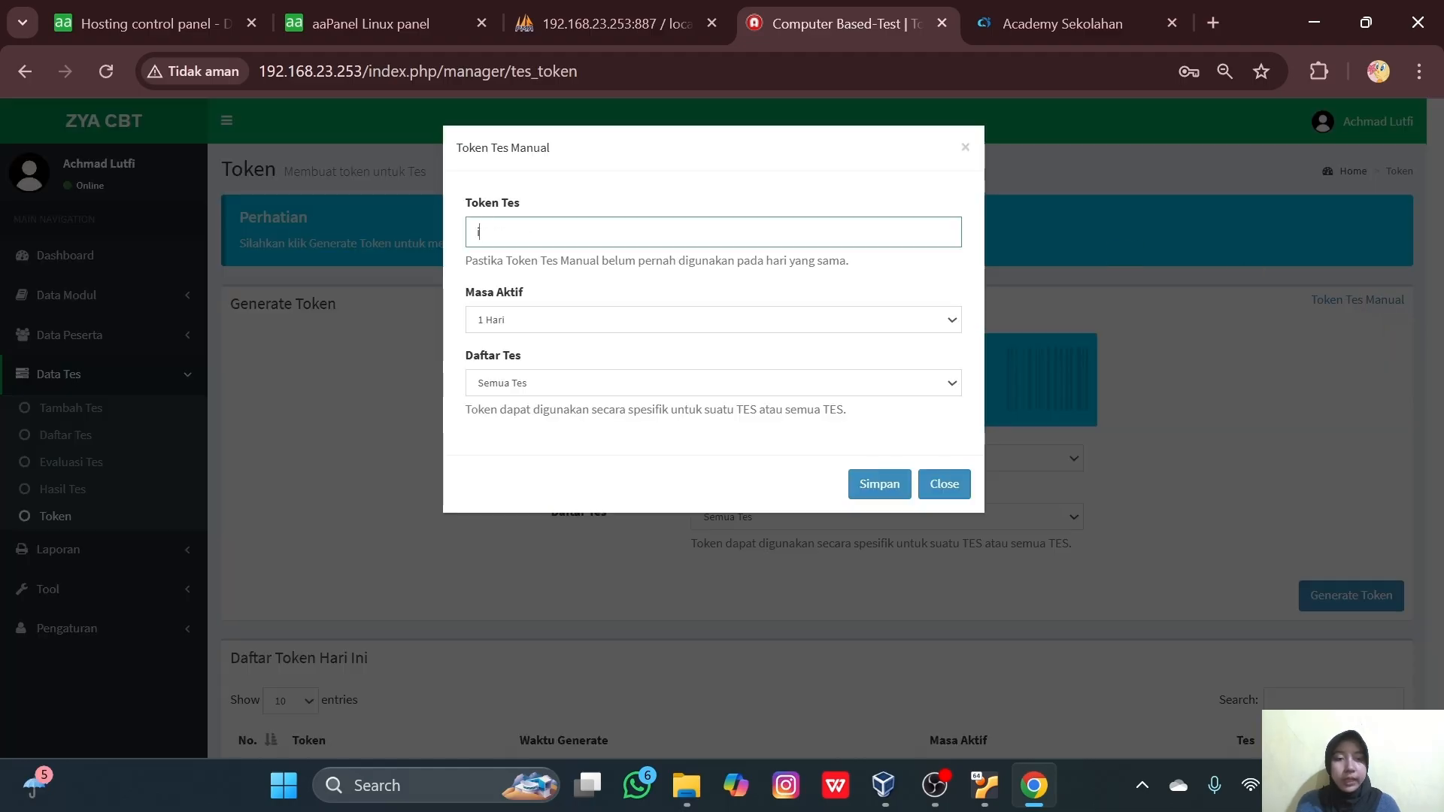
{"action": "type", "text": "inggris"}
{"action": "left_click", "coordinate": [561, 384]}
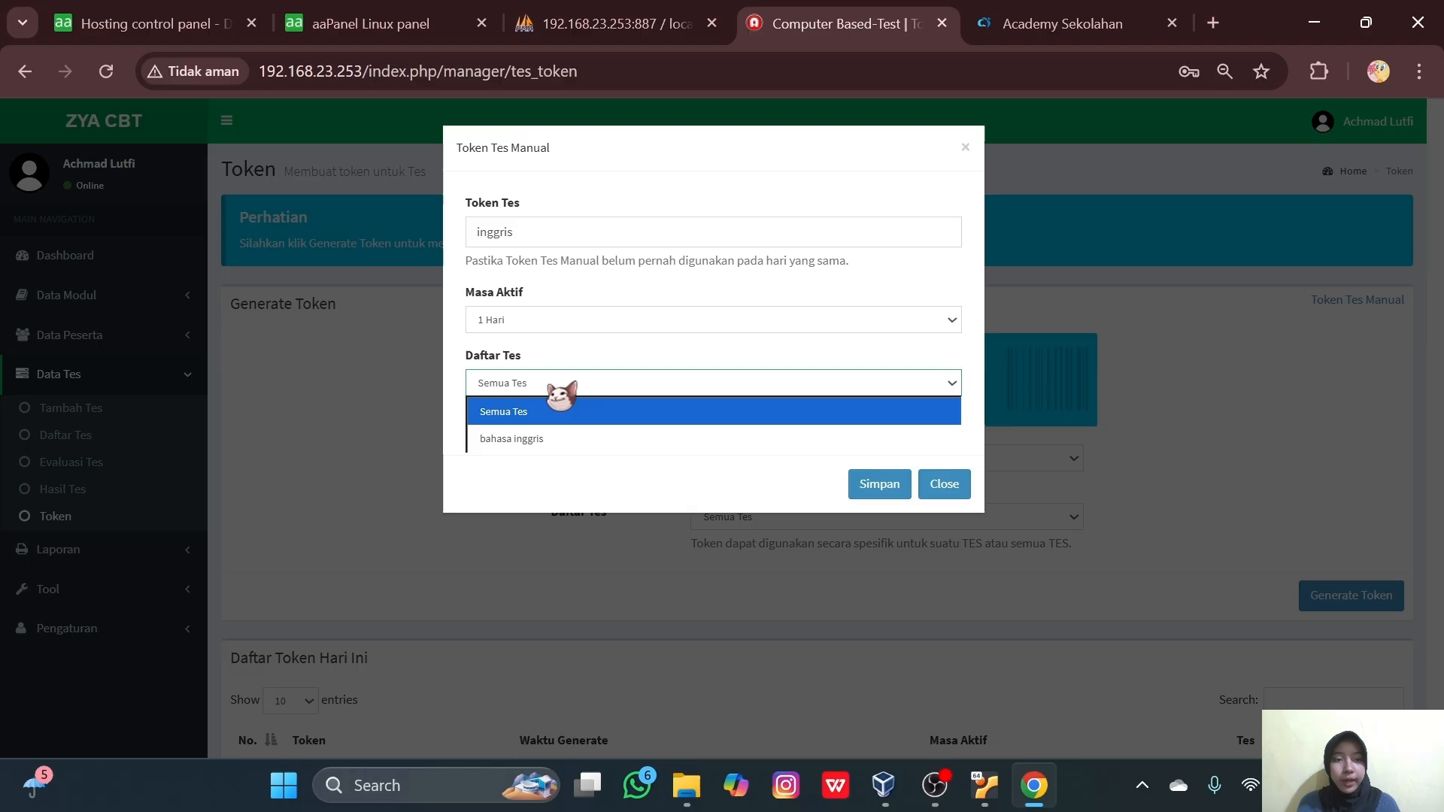
{"action": "left_click", "coordinate": [537, 439]}
{"action": "left_click", "coordinate": [880, 484]}
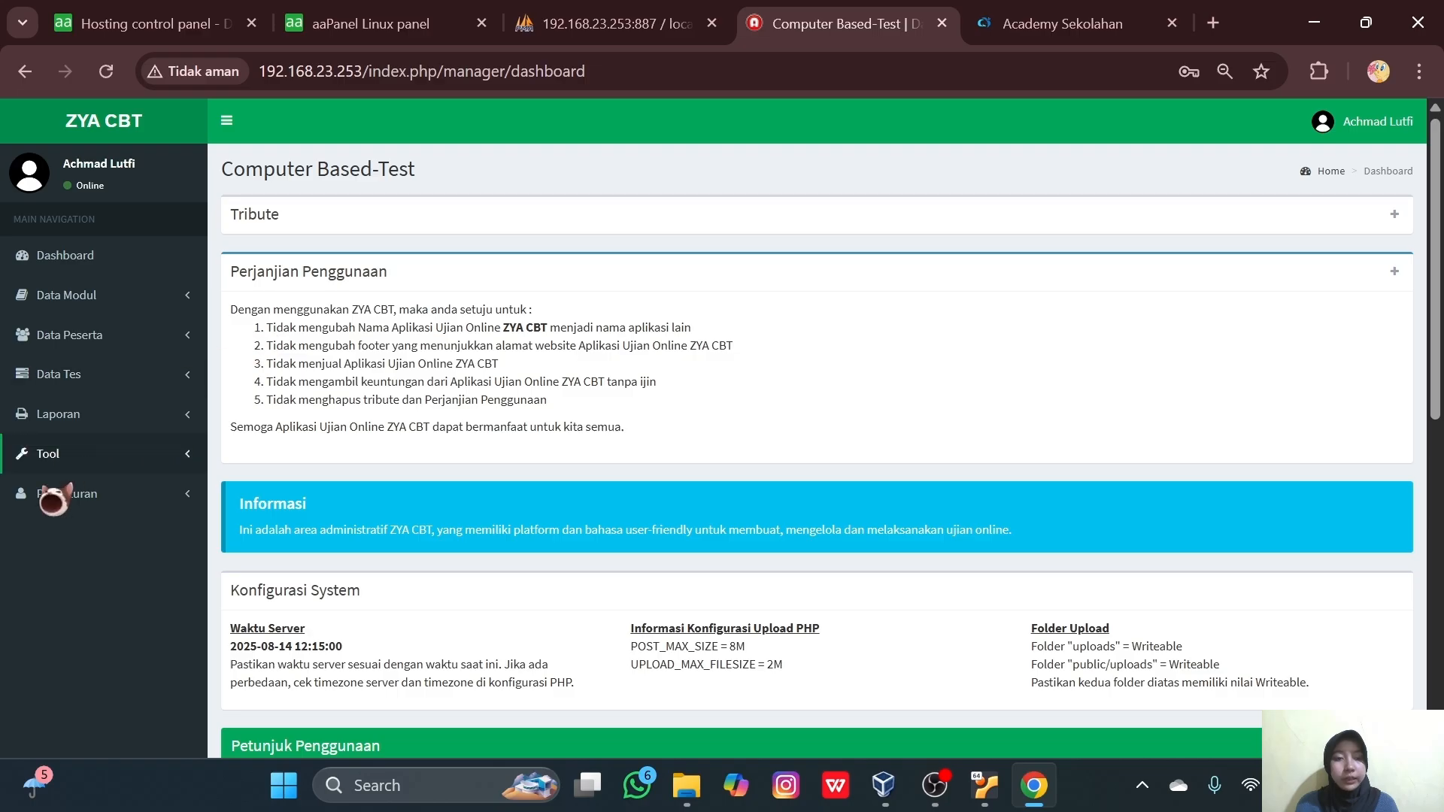
- Open Pengaturan ZYACBT and clear the existing participant notice
{"action": "left_click", "coordinate": [54, 503]}
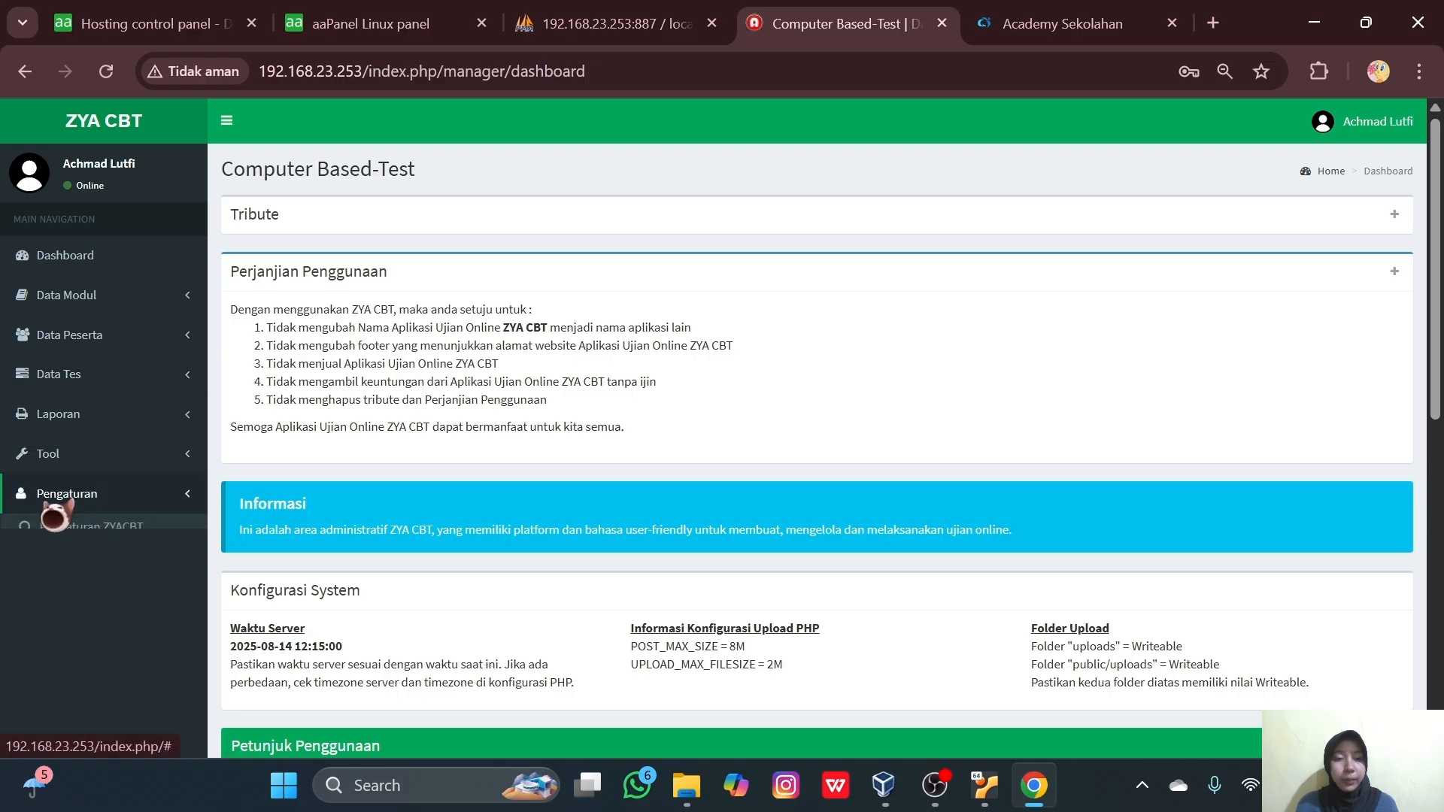
{"action": "left_click", "coordinate": [91, 528]}
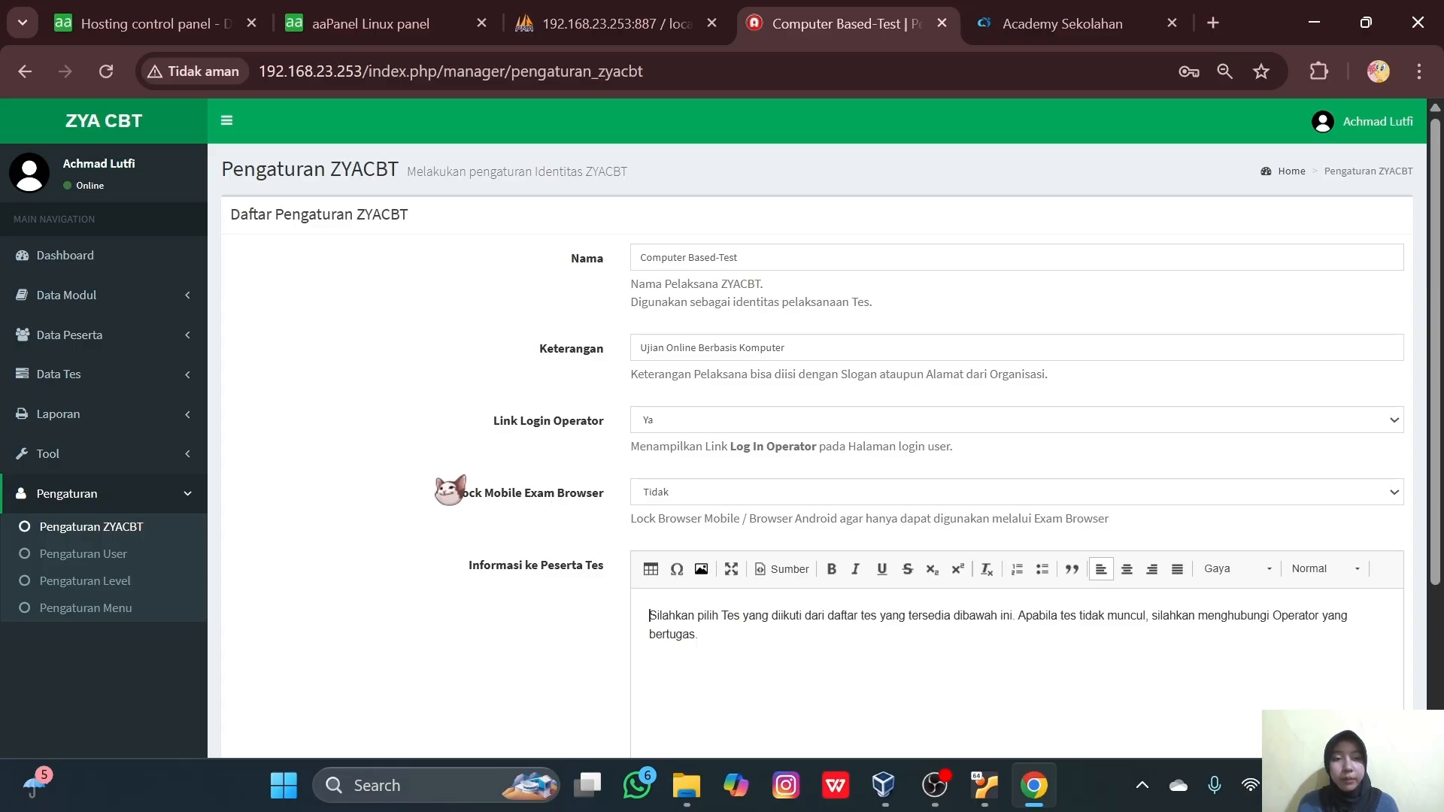
{"action": "key", "text": "ctrl+a"}
{"action": "key", "text": "BackSpace"}
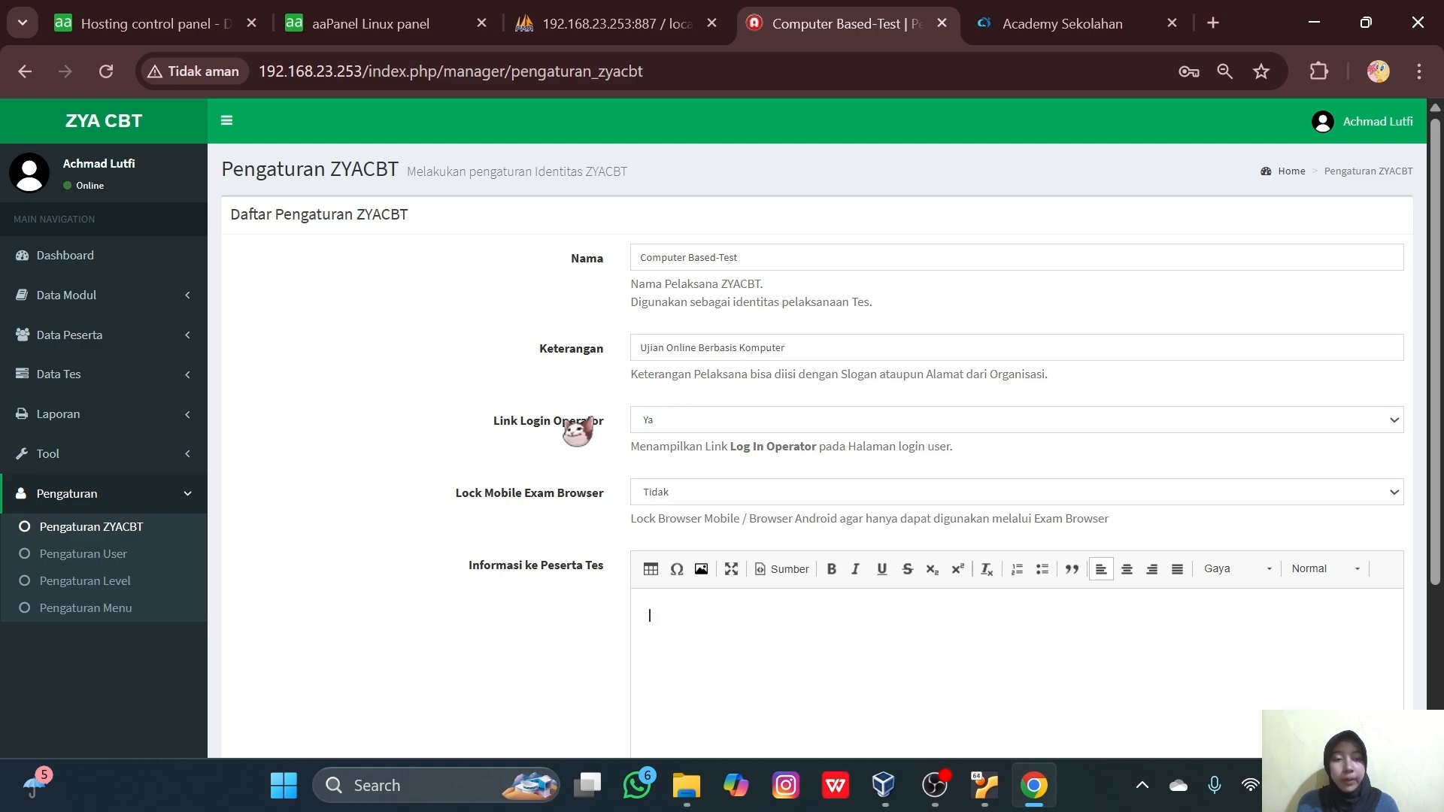
- Set Nama to 'SMKN 1 AMGA' and Keterangan to 'Belajar giat untuk meraih prestasi'
{"action": "left_click", "coordinate": [704, 257]}
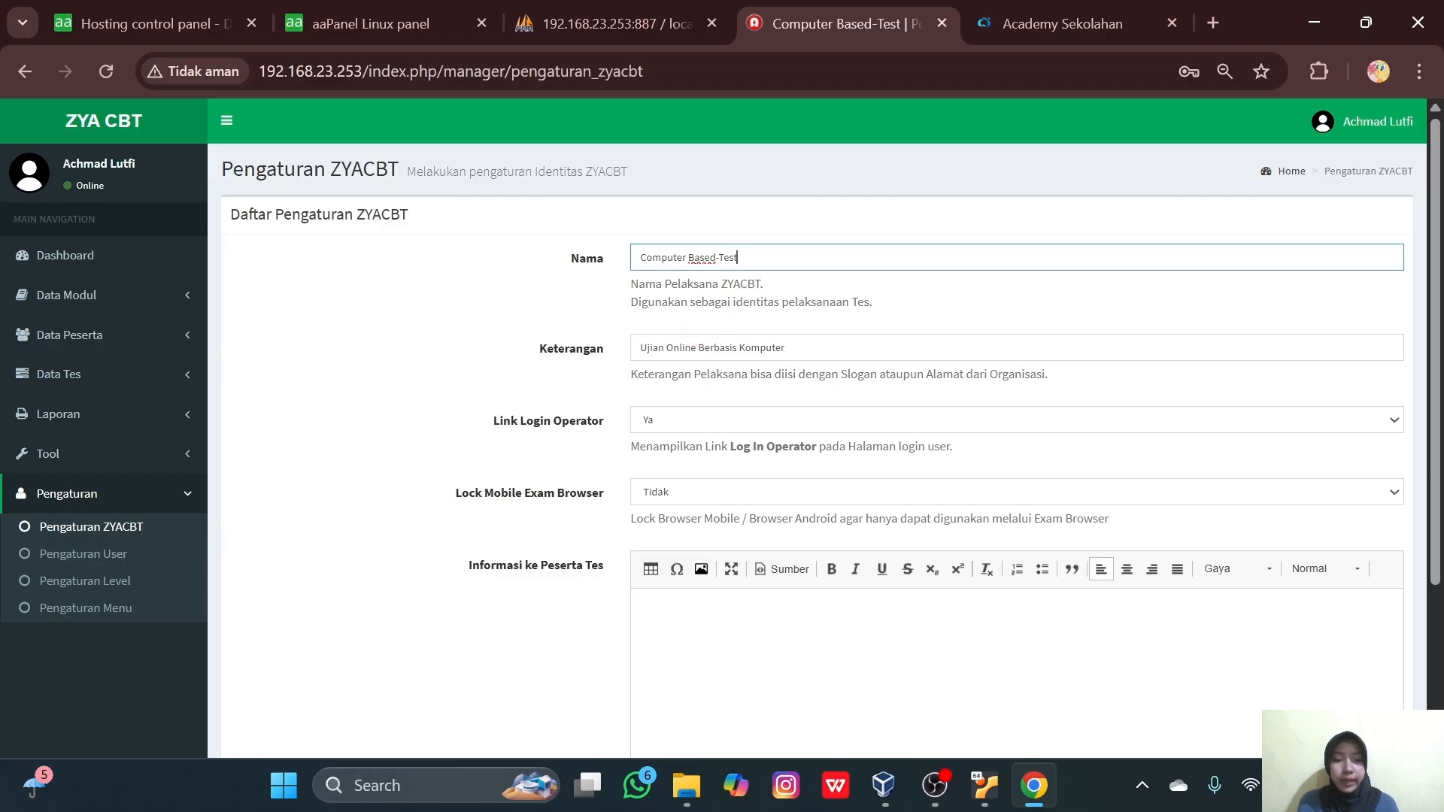
{"action": "triple_click", "coordinate": [639, 260]}
{"action": "type", "text": "SMKN 1 AMGA"}
{"action": "left_click", "coordinate": [657, 348]}
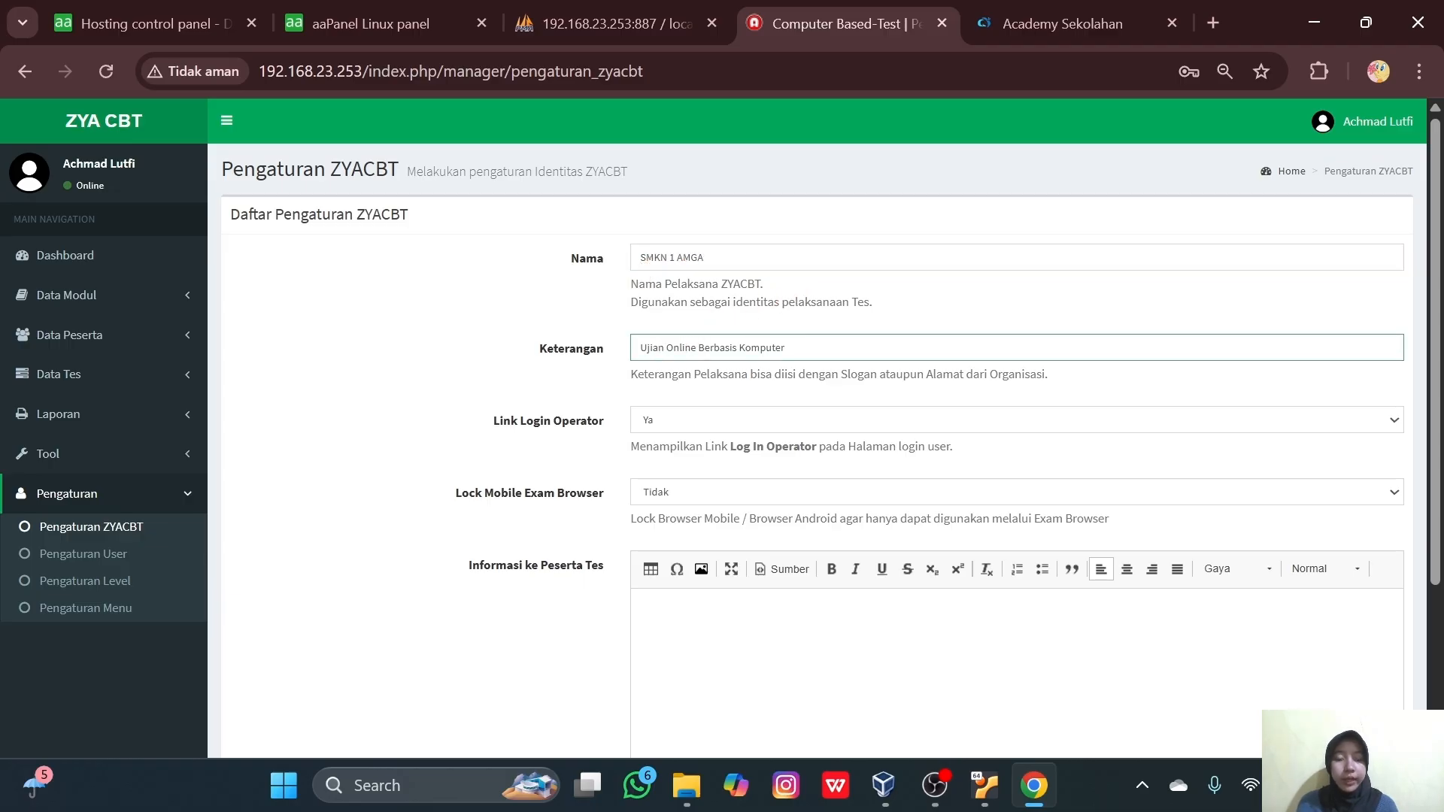
{"action": "triple_click", "coordinate": [951, 345]}
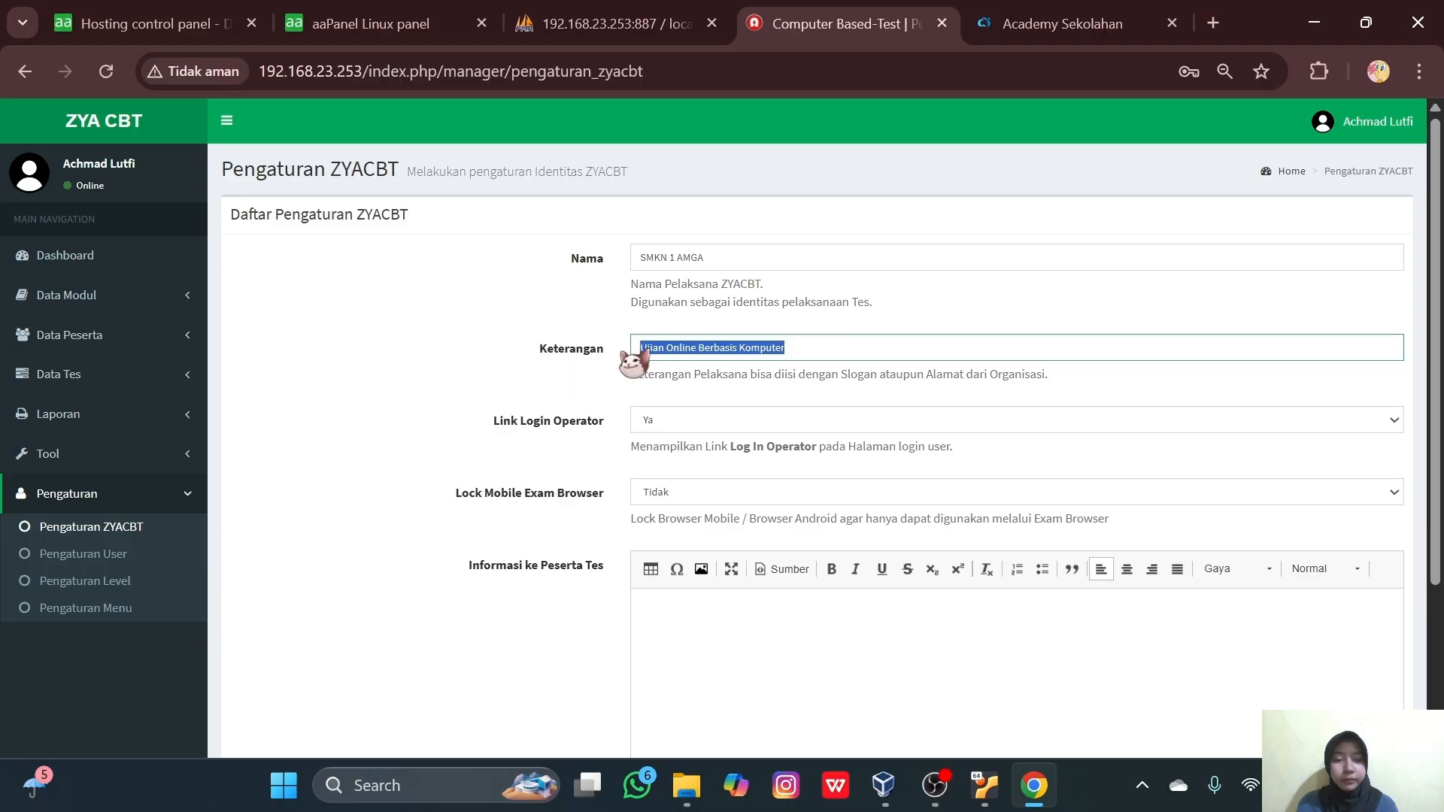
{"action": "type", "text": "Belajar giat untuk"}
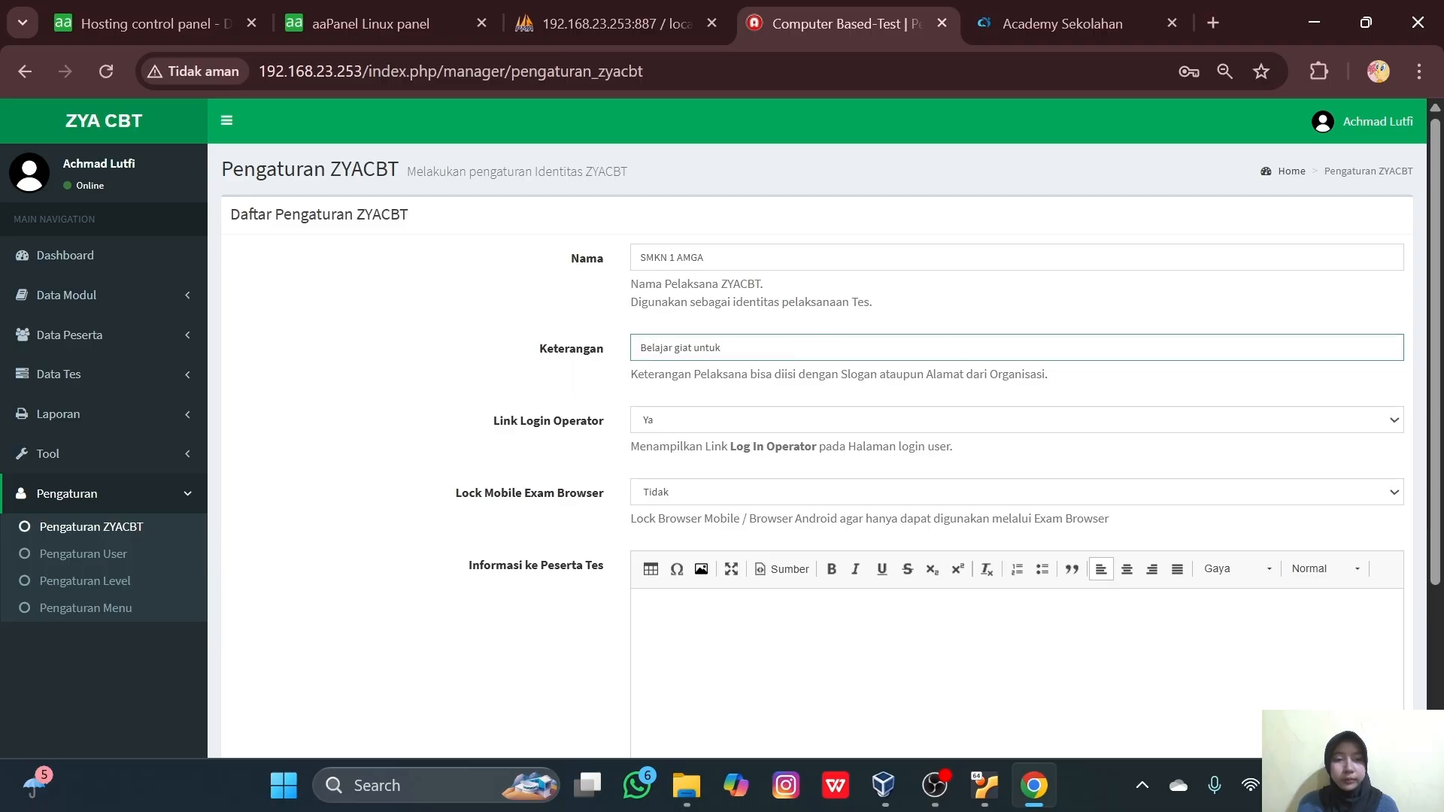
{"action": "type", "text": " meraih prestasi"}
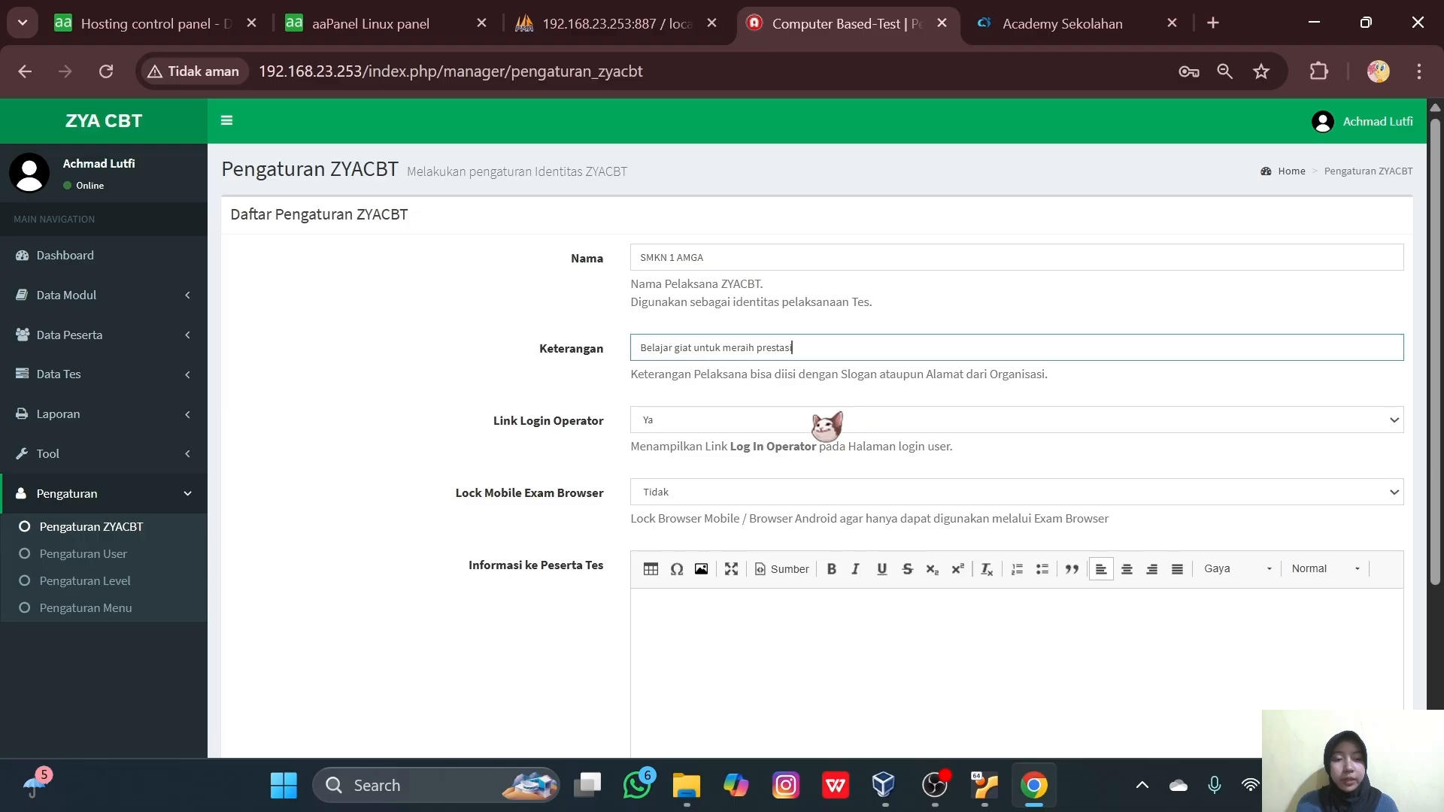
- Keep Link Login Operator at Ya and Lock Mobile Exam Browser at Tidak
{"action": "left_click", "coordinate": [825, 422]}
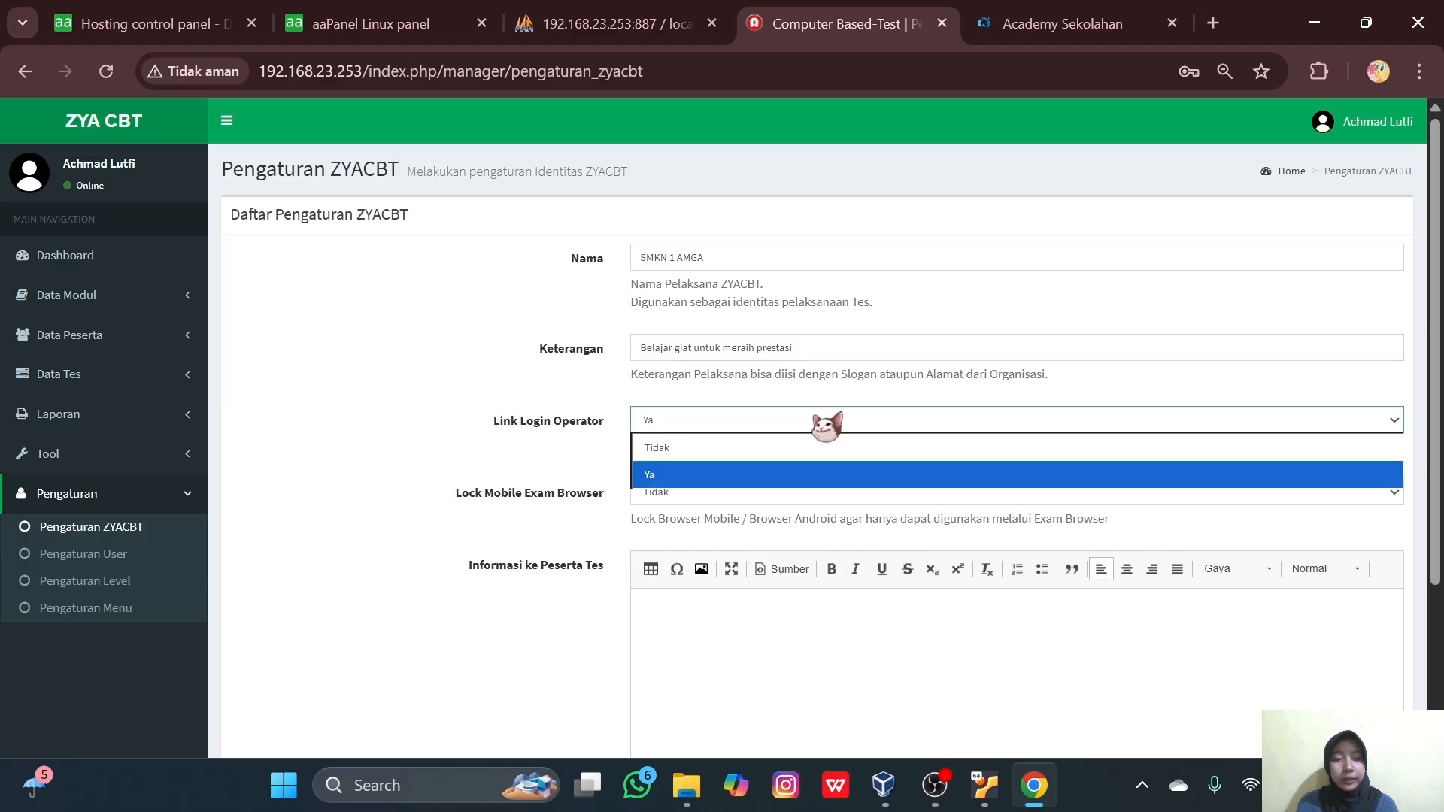
{"action": "left_click", "coordinate": [745, 473]}
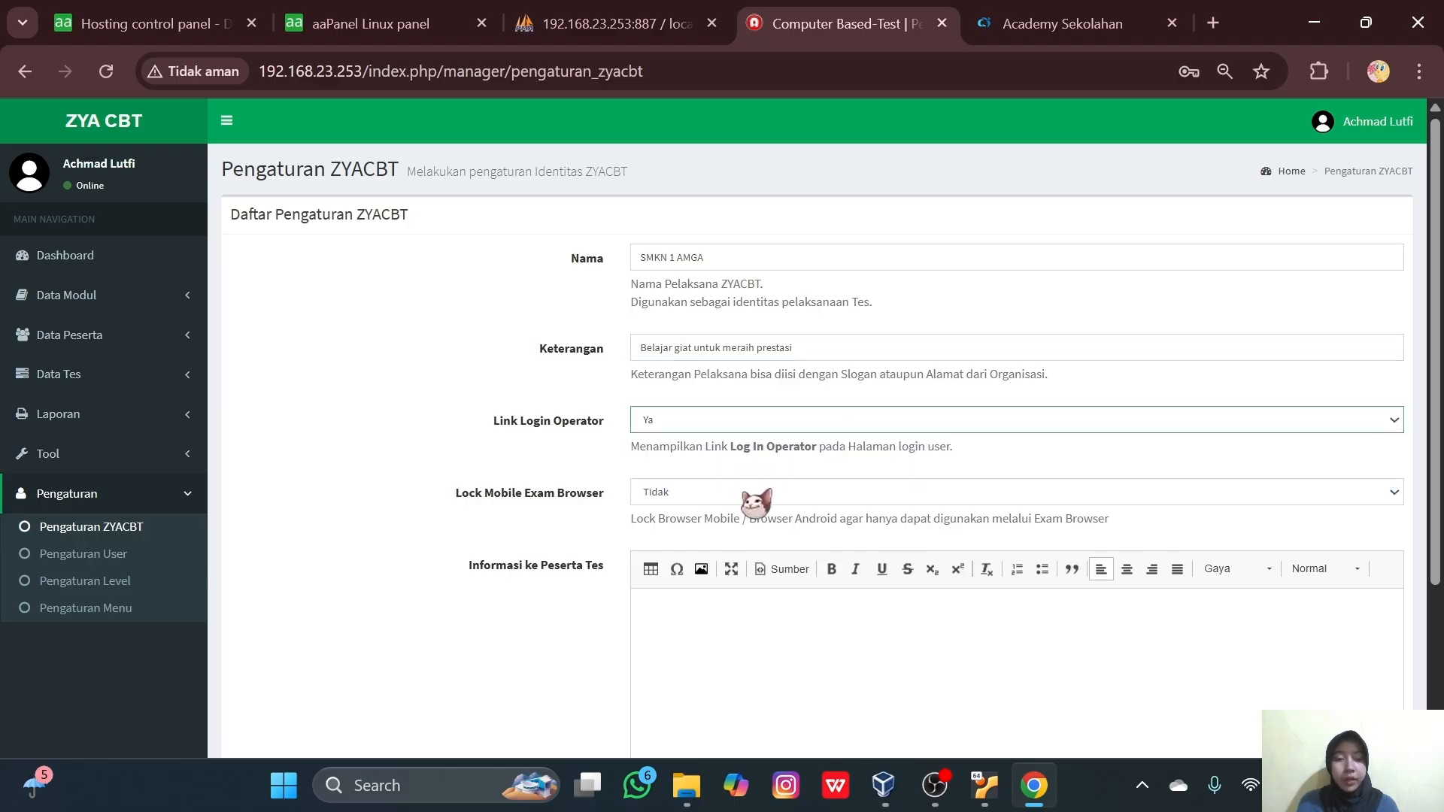
{"action": "left_click", "coordinate": [748, 494]}
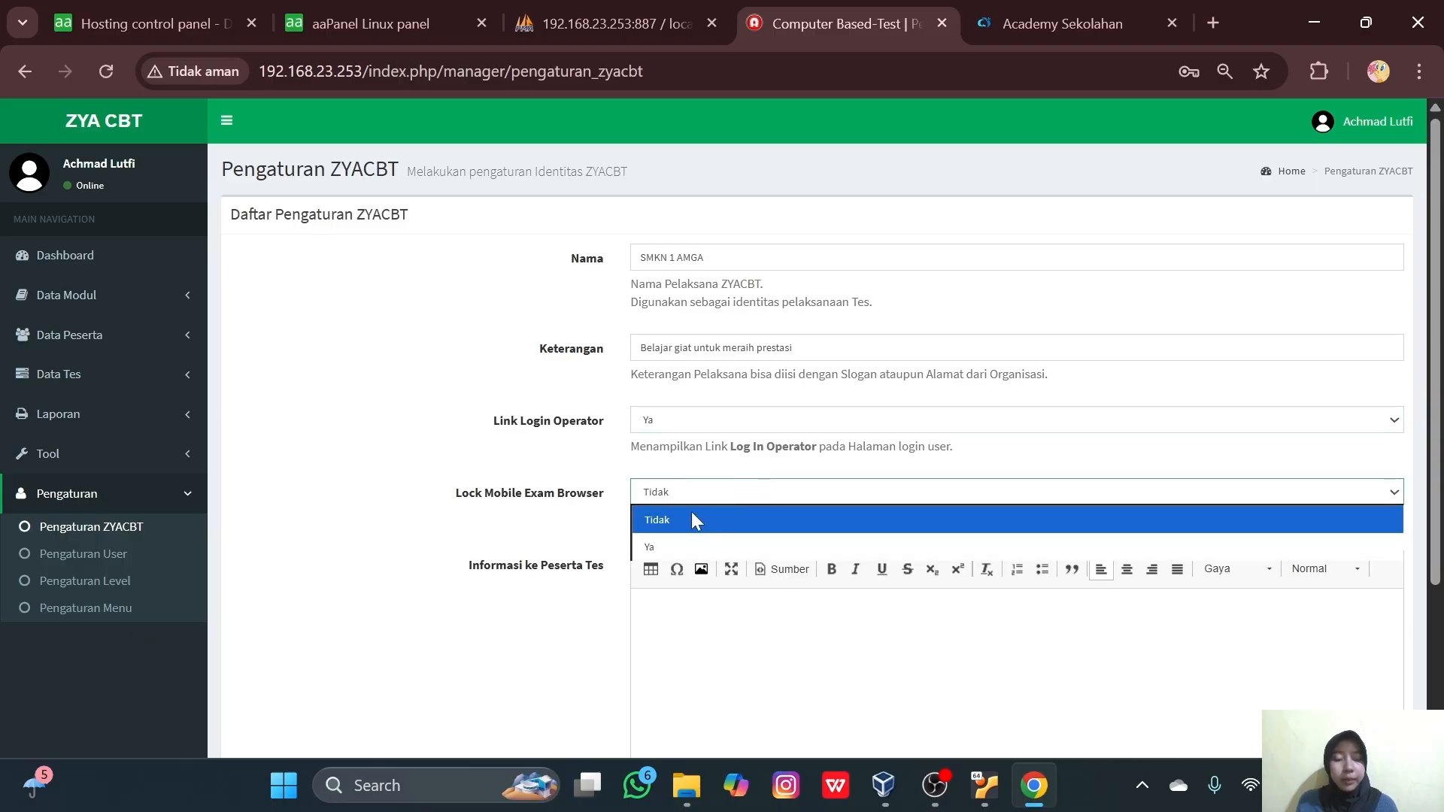
{"action": "left_click", "coordinate": [692, 519]}
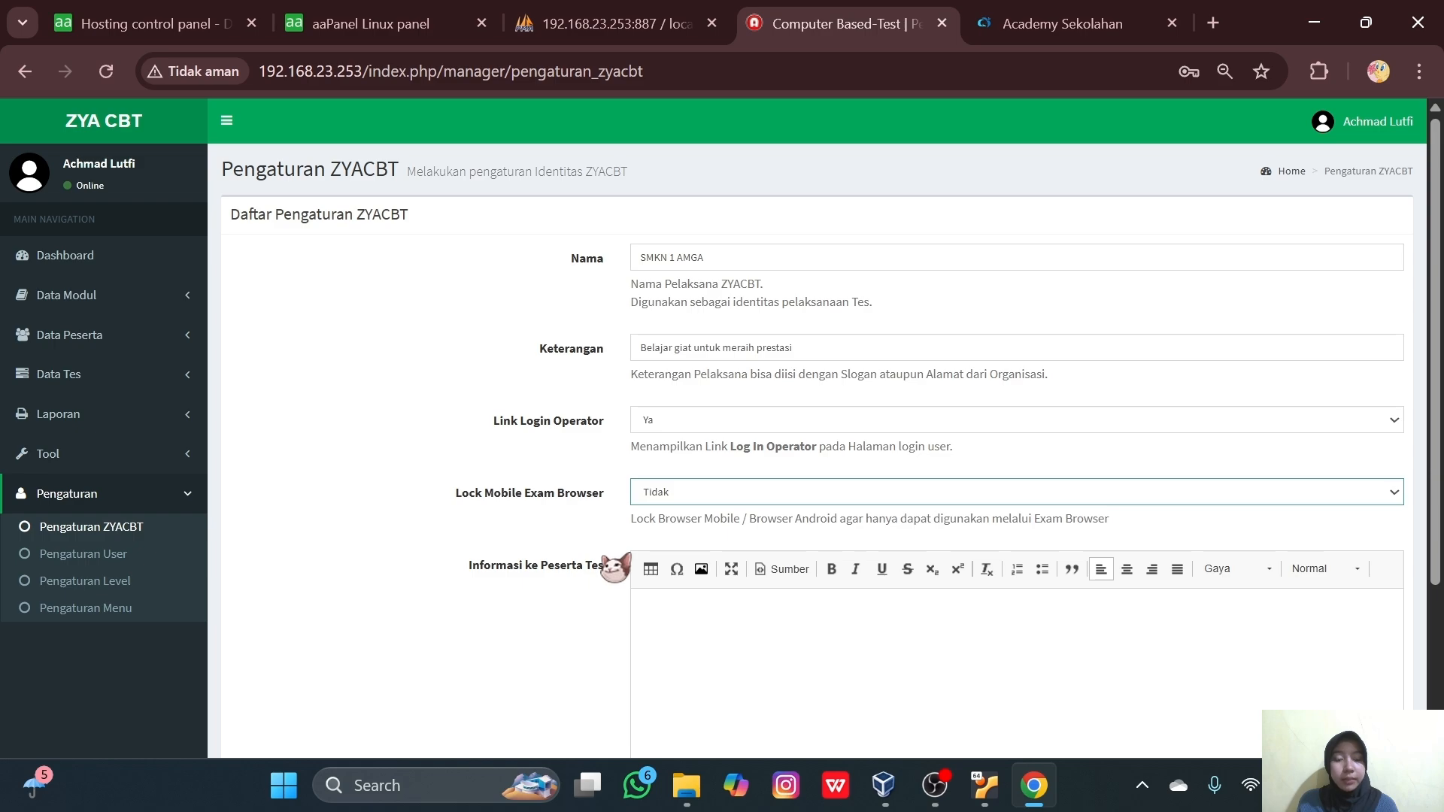
- Write the participant notice 'silahkan pilih tes yang diikuti...' and save the settings
{"action": "scroll", "coordinate": [590, 602], "scroll_direction": "down", "scroll_amount": 1}
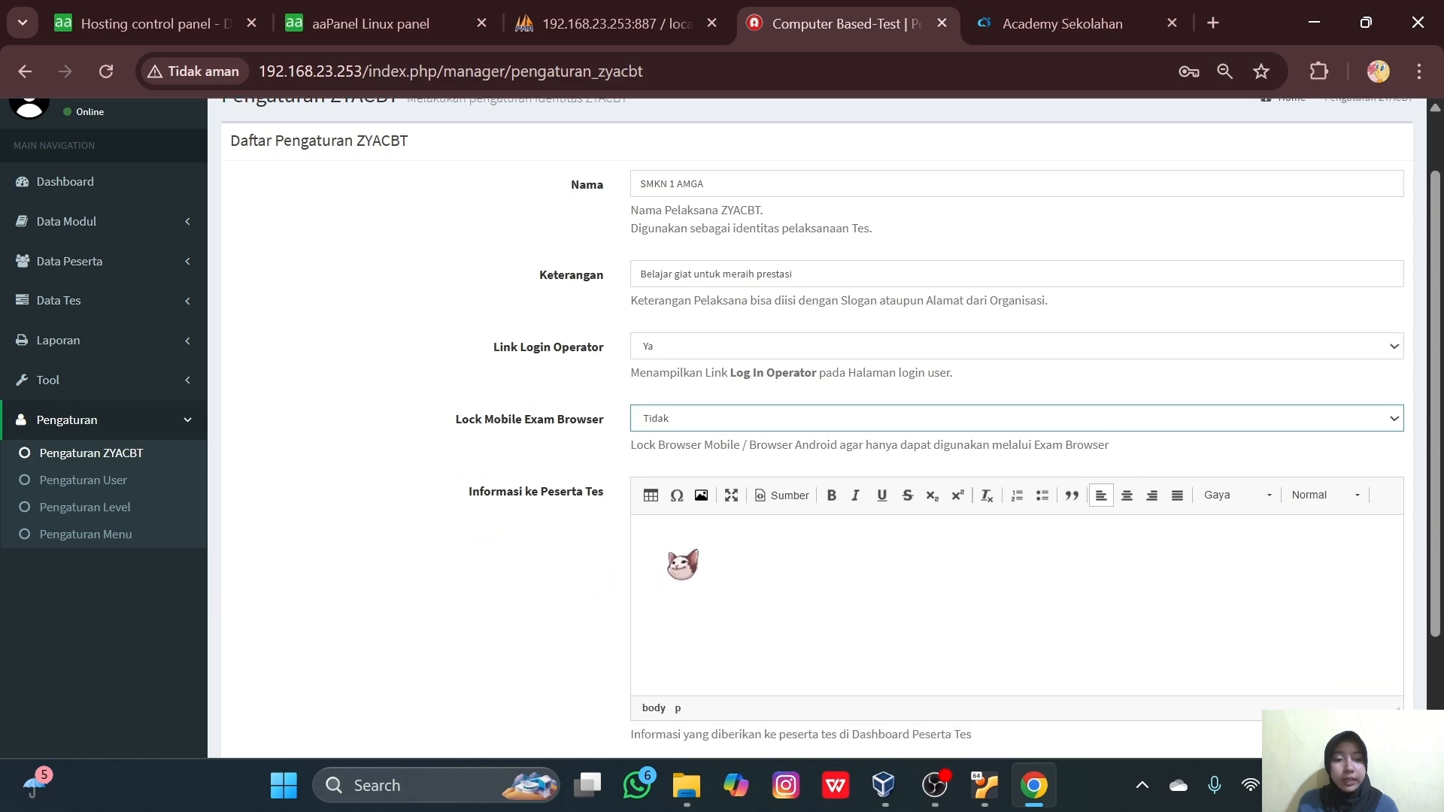
{"action": "left_click", "coordinate": [690, 557]}
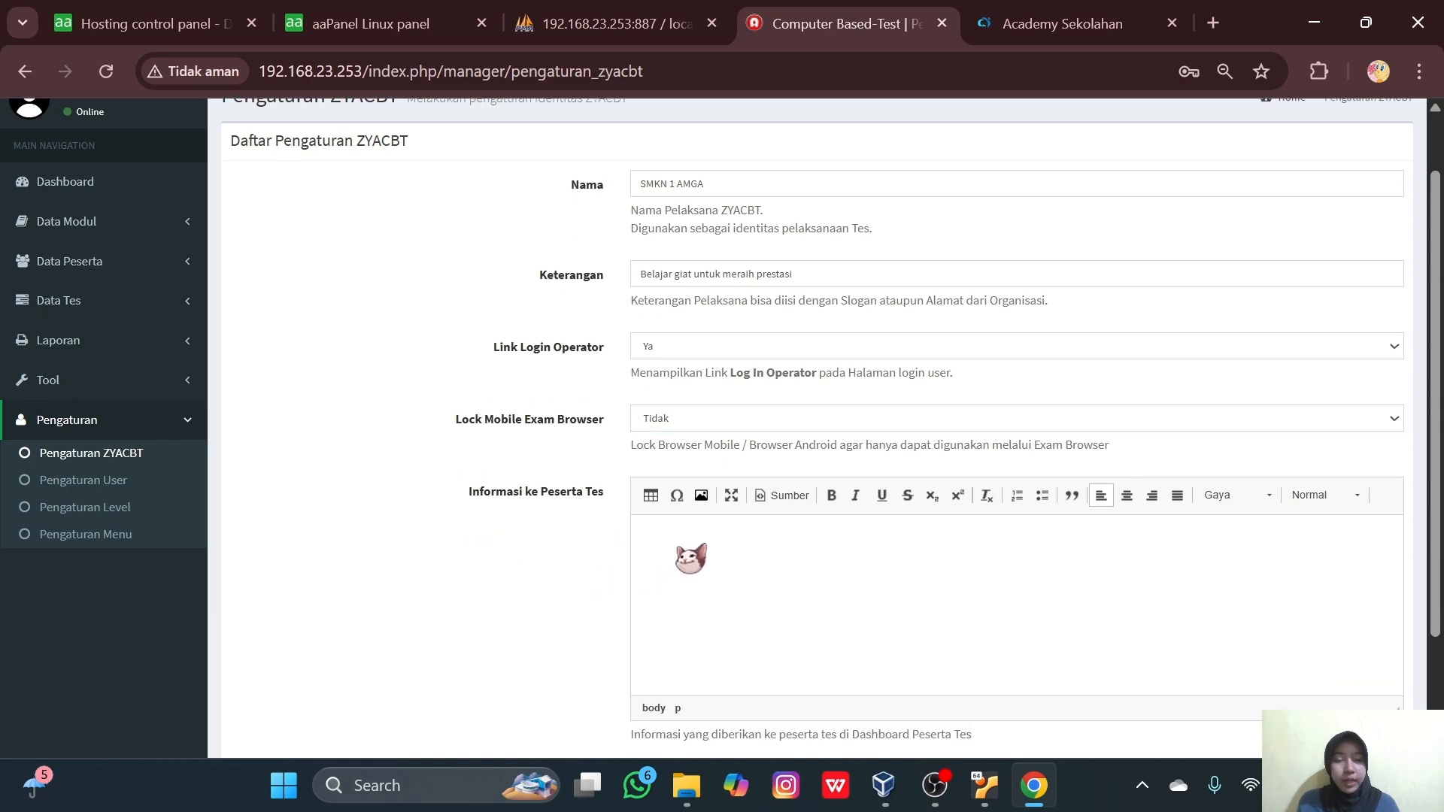
{"action": "key", "text": "Return"}
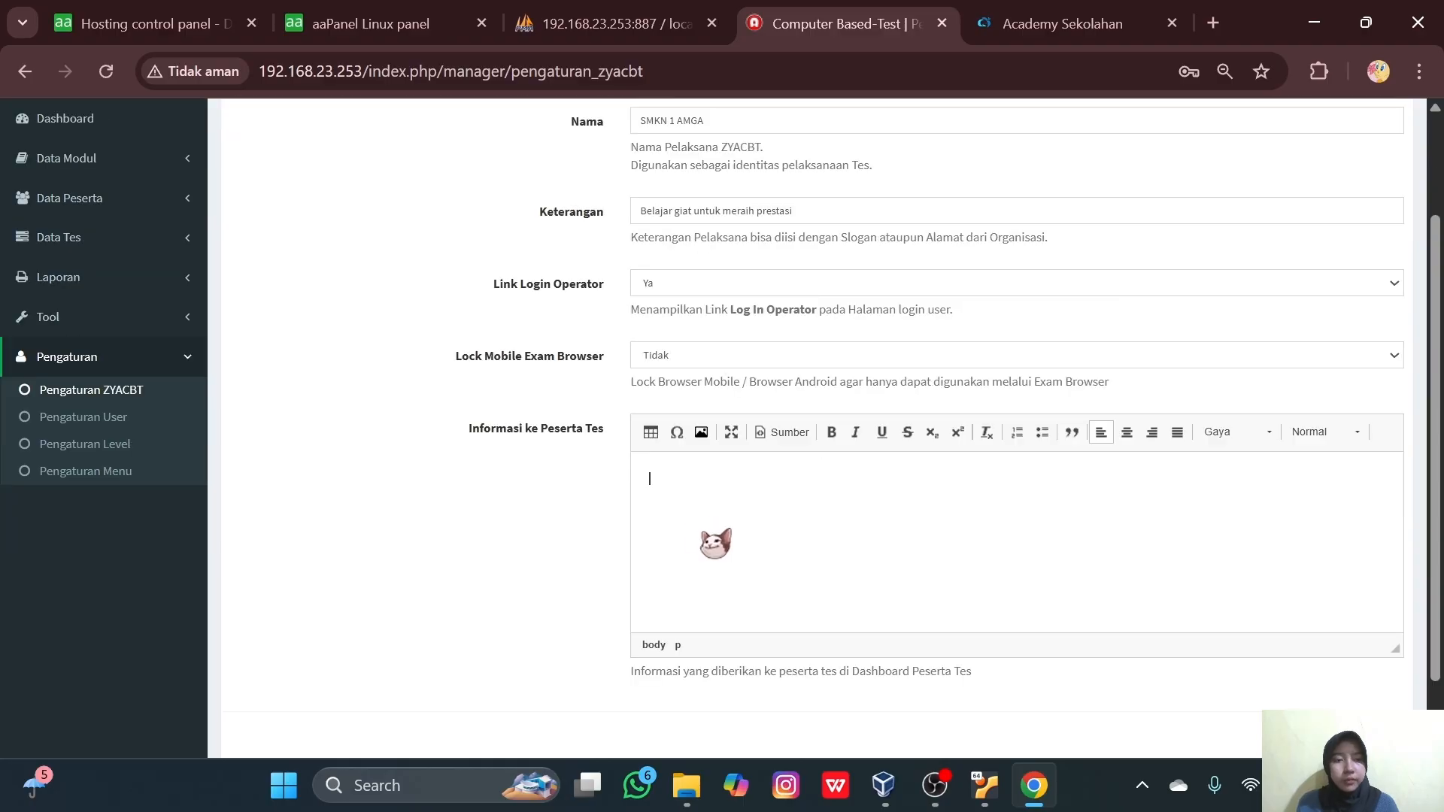
{"action": "type", "text": "silahkan pilih tes yang diikuti dari daftar tes yang tersedia di"}
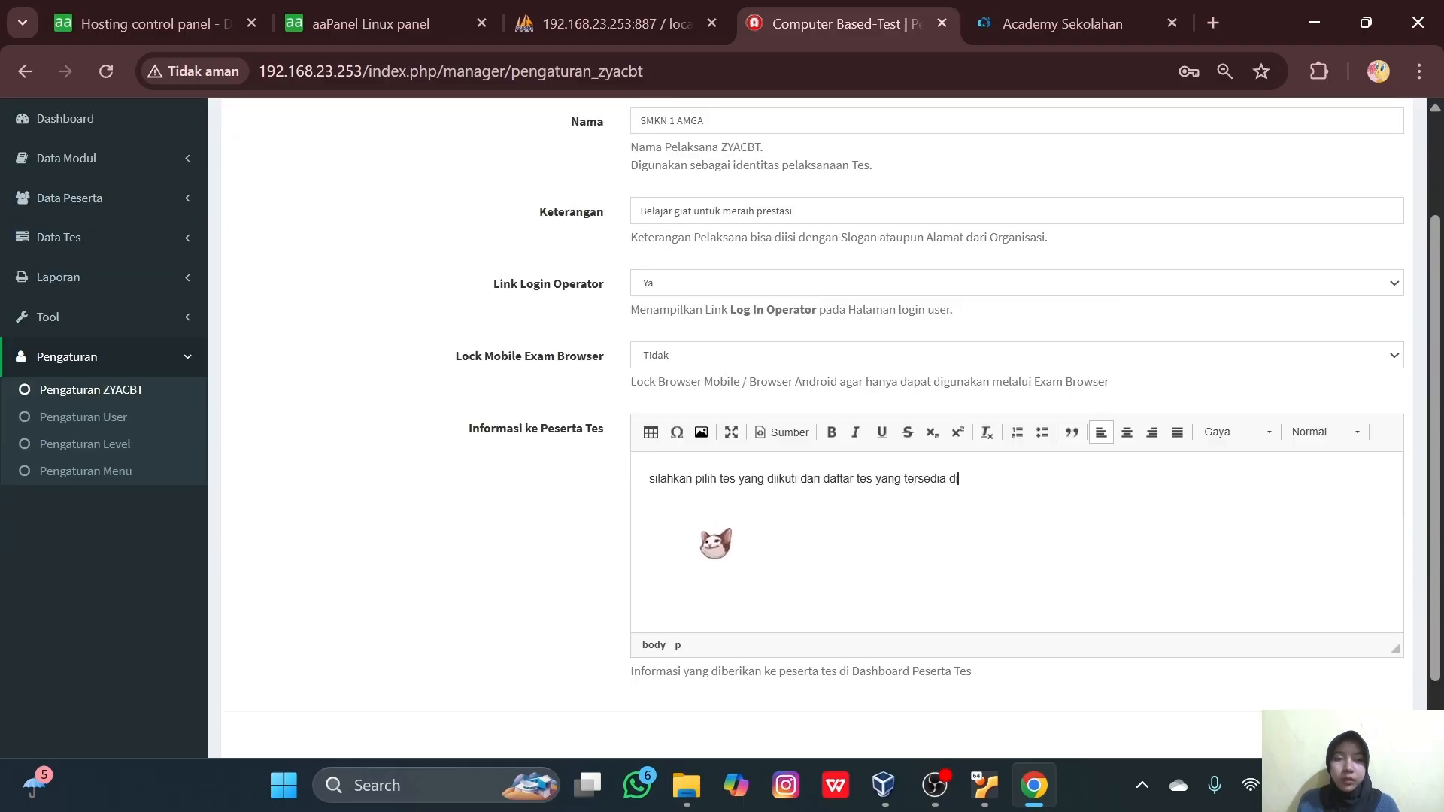
{"action": "type", "text": " bawah ini dan sesuai dengan minat anda"}
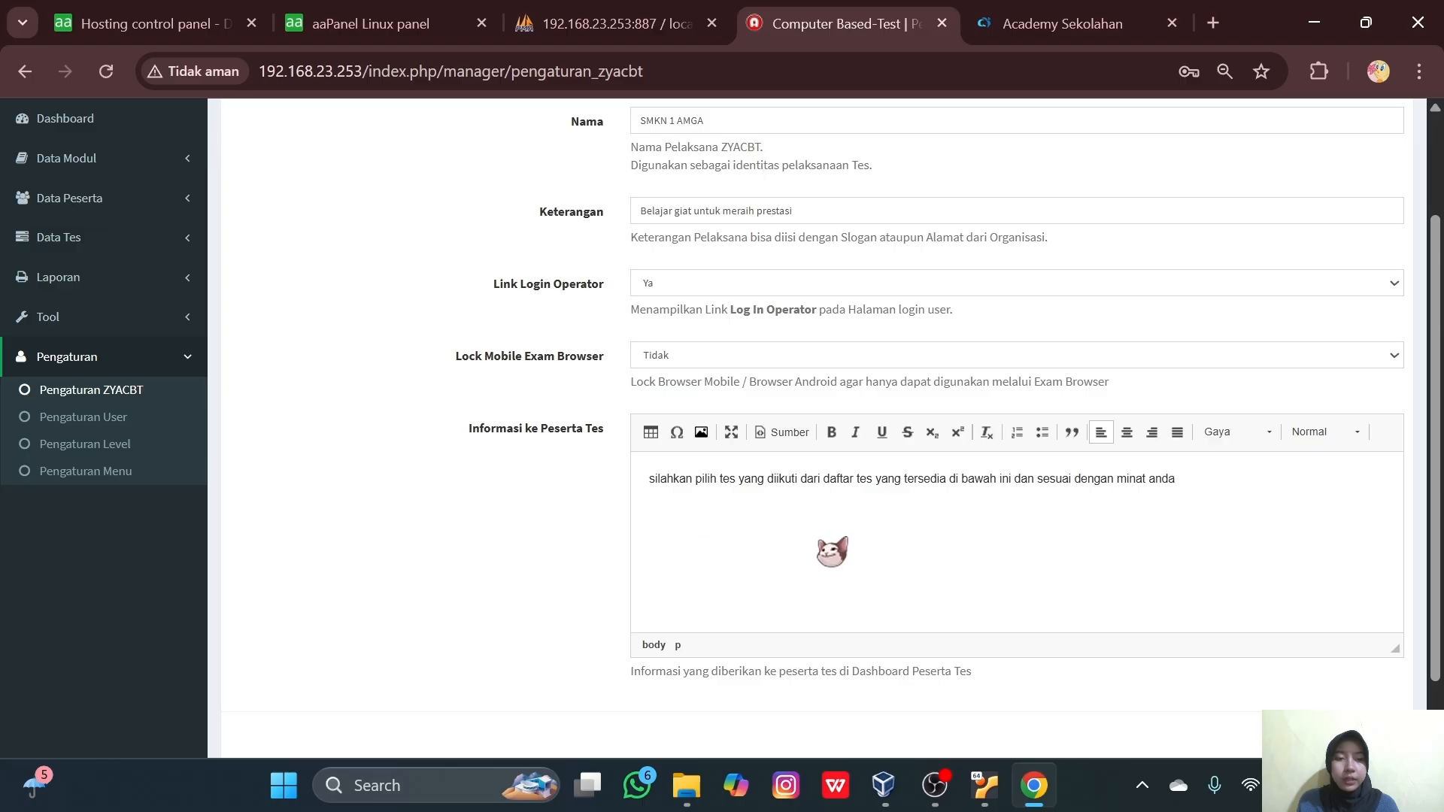
{"action": "scroll", "coordinate": [831, 548], "scroll_direction": "down", "scroll_amount": 1}
{"action": "left_click", "coordinate": [1295, 660]}
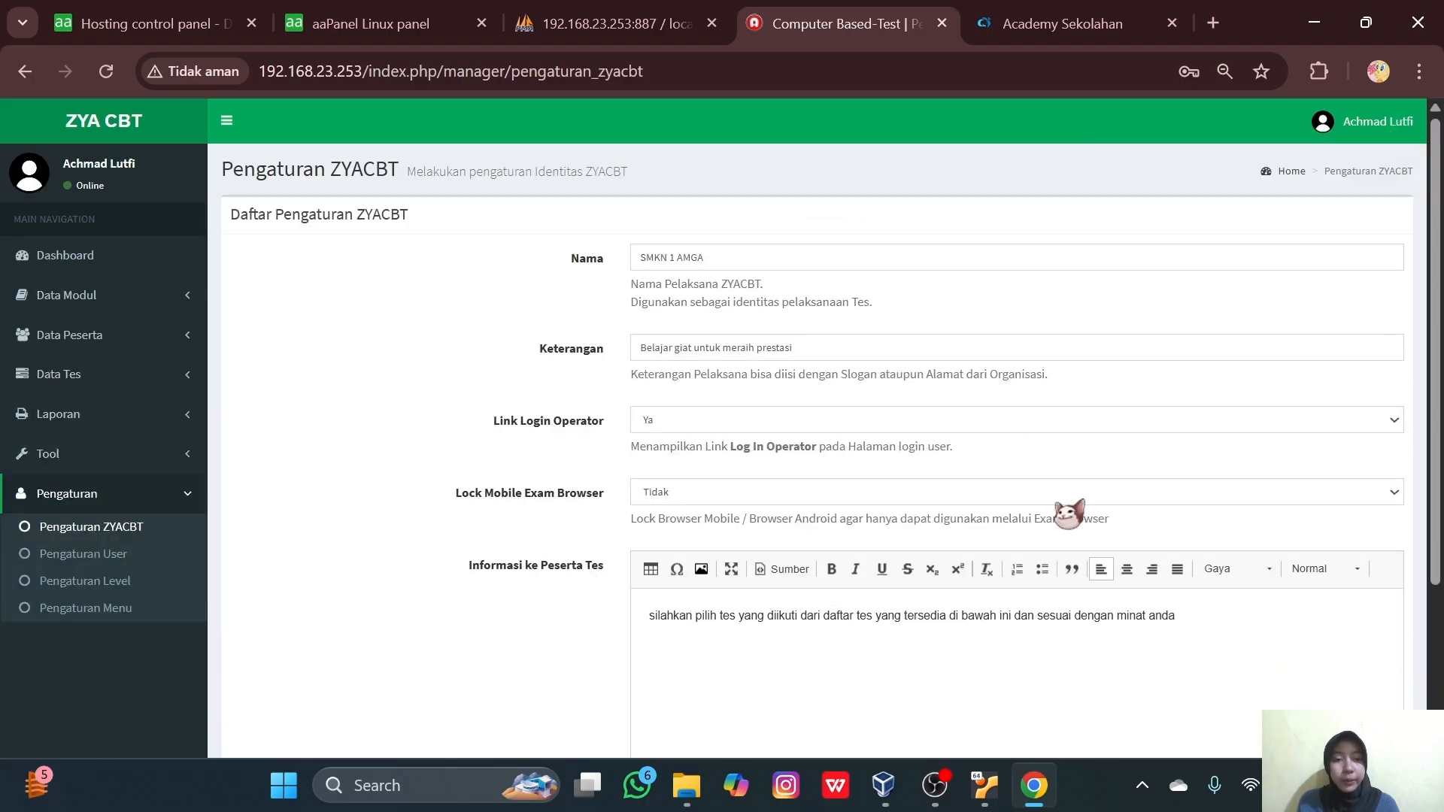
{"action": "left_click", "coordinate": [1212, 23]}
- Load 192.168.23.253 to confirm the login page shows SMKN 1 AMGA and its slogan, then return to settings
{"action": "type", "text": "192."}
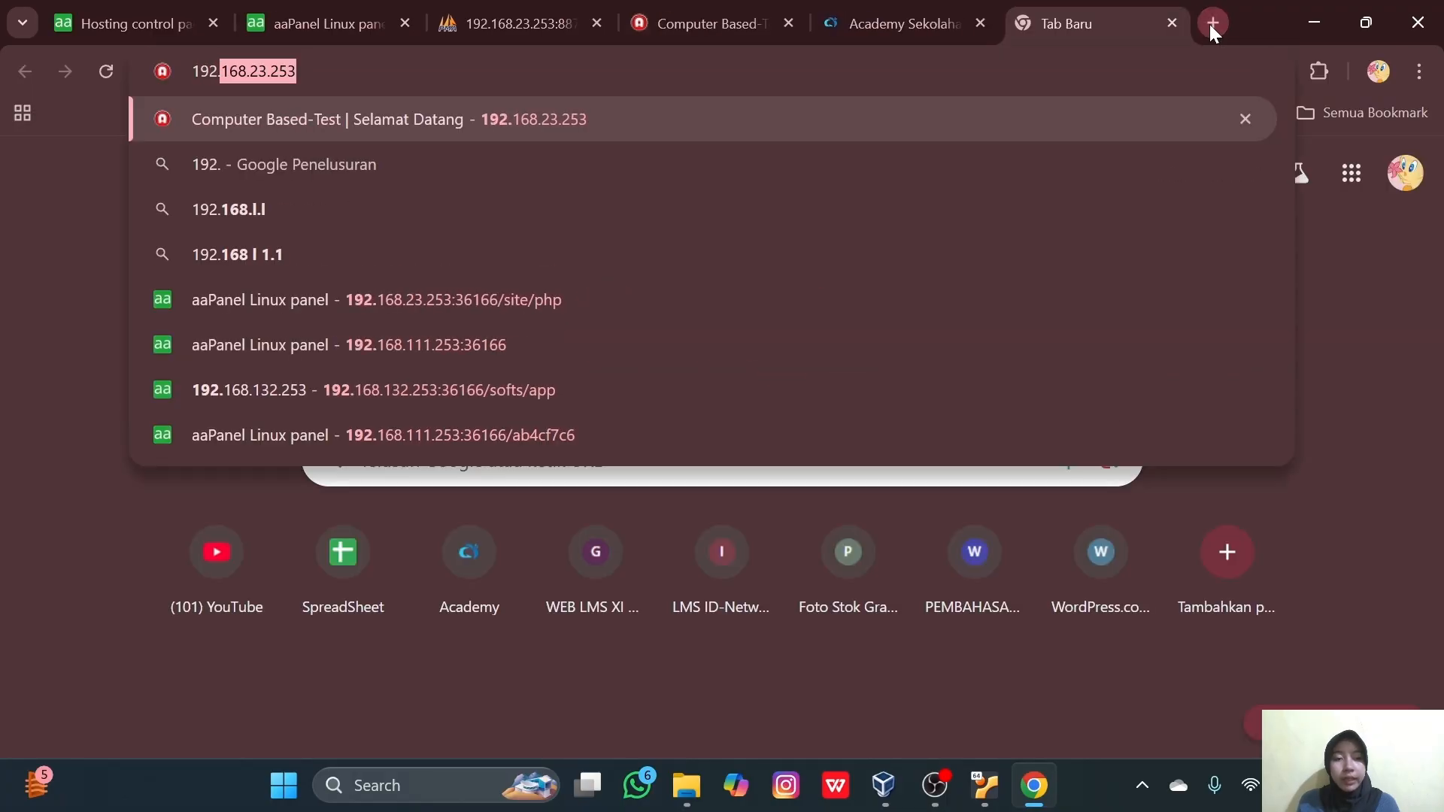
{"action": "key", "text": "Return"}
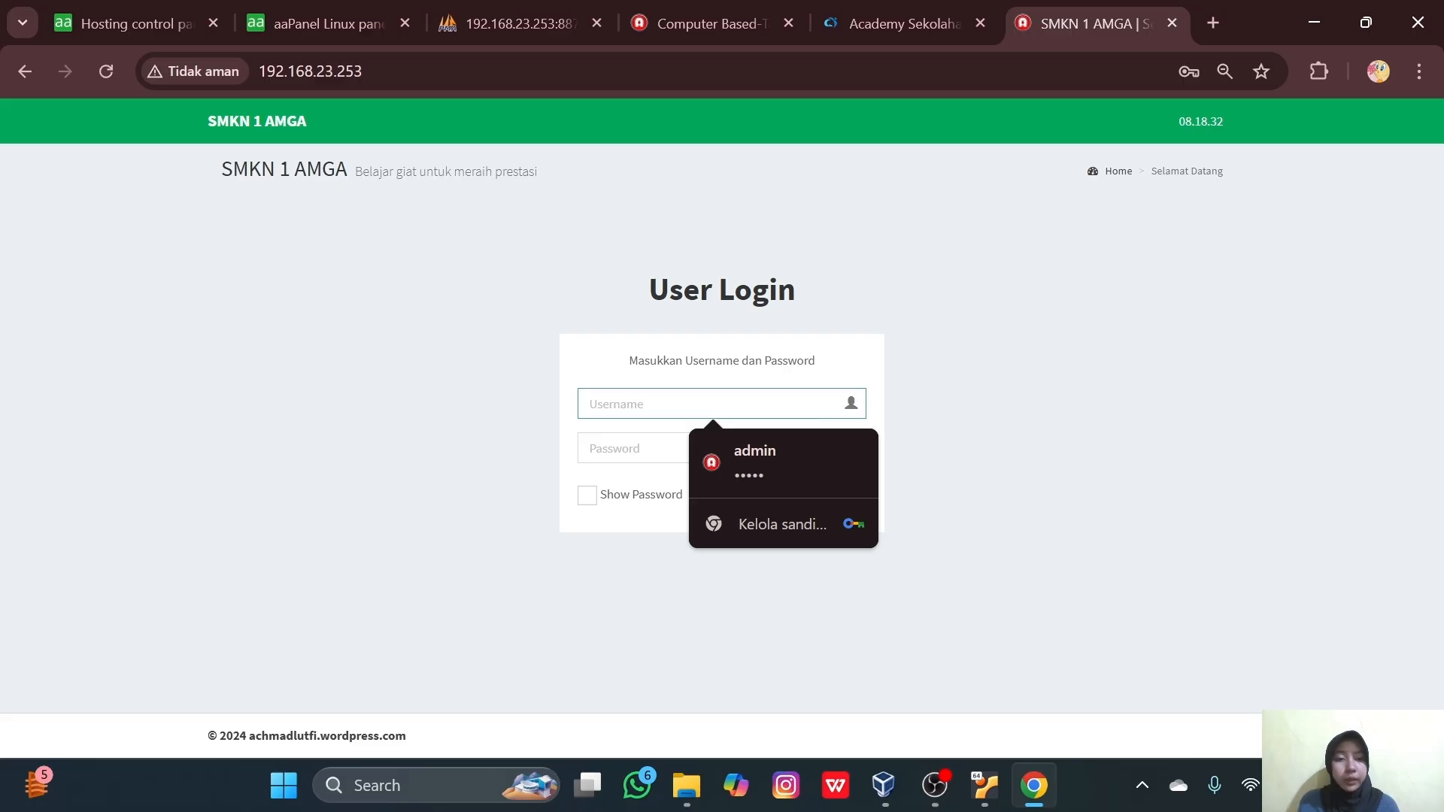
{"action": "key", "text": "ctrl+4"}
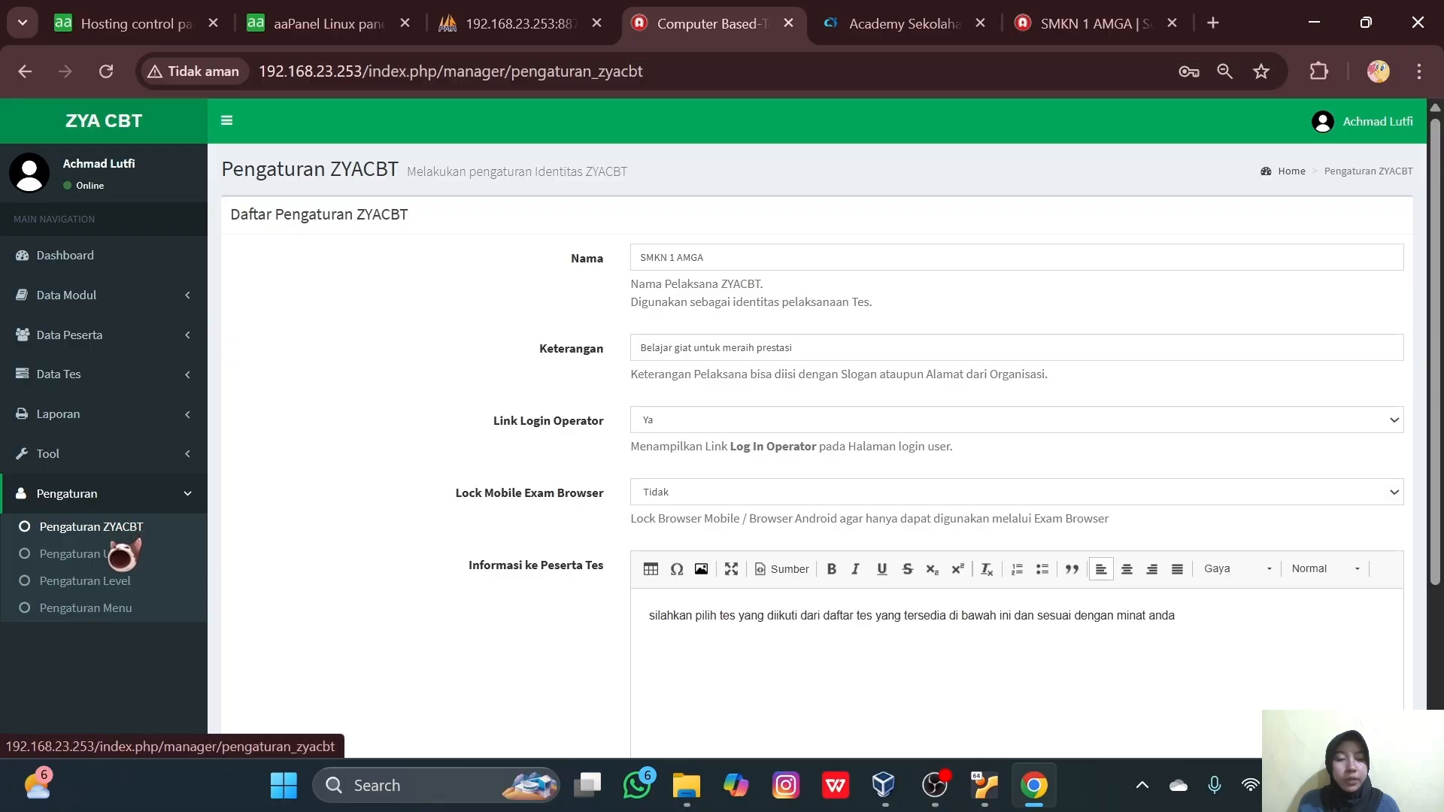
- Review the Pengaturan User list and the Pengaturan Level access levels
{"action": "left_click", "coordinate": [120, 555]}
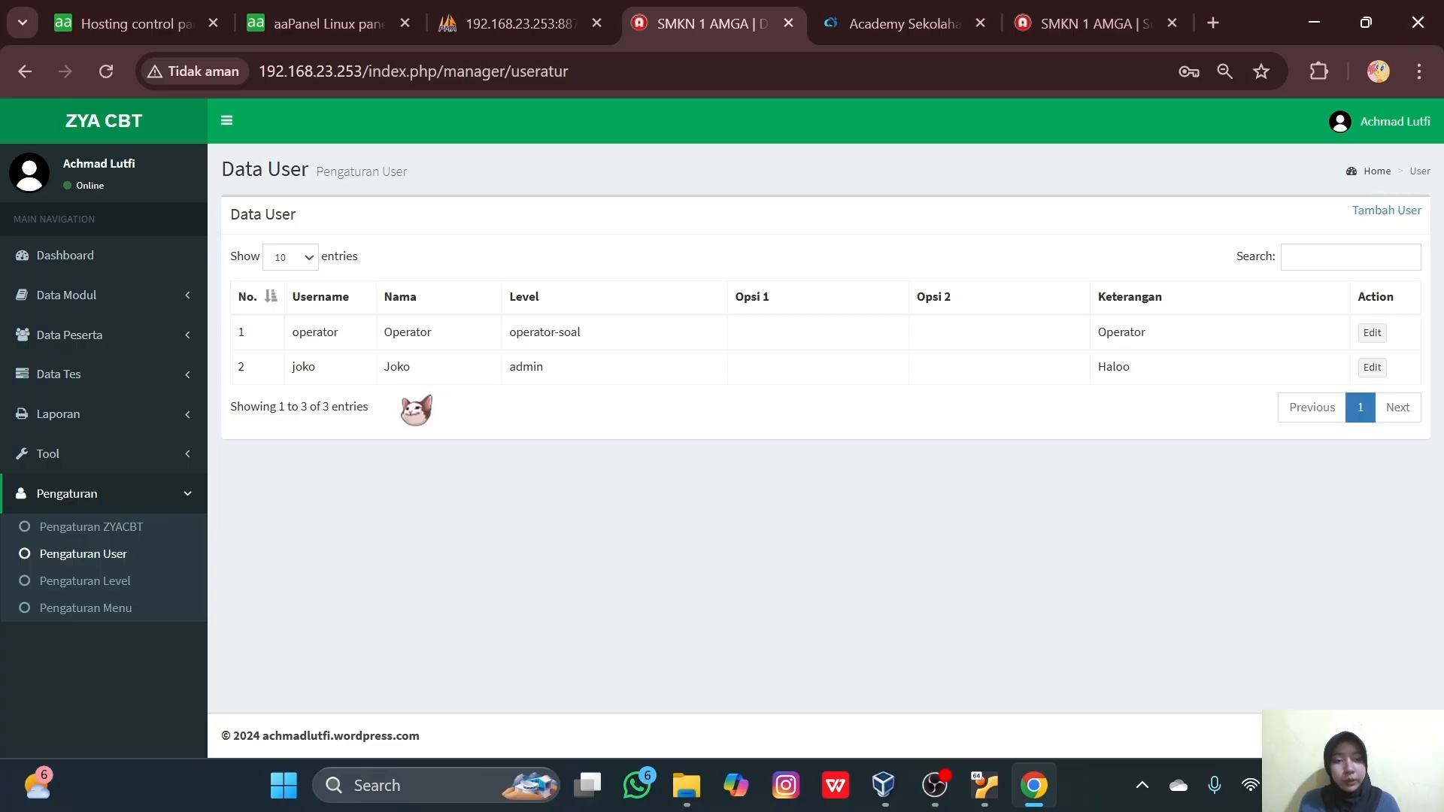
{"action": "left_click", "coordinate": [105, 588]}
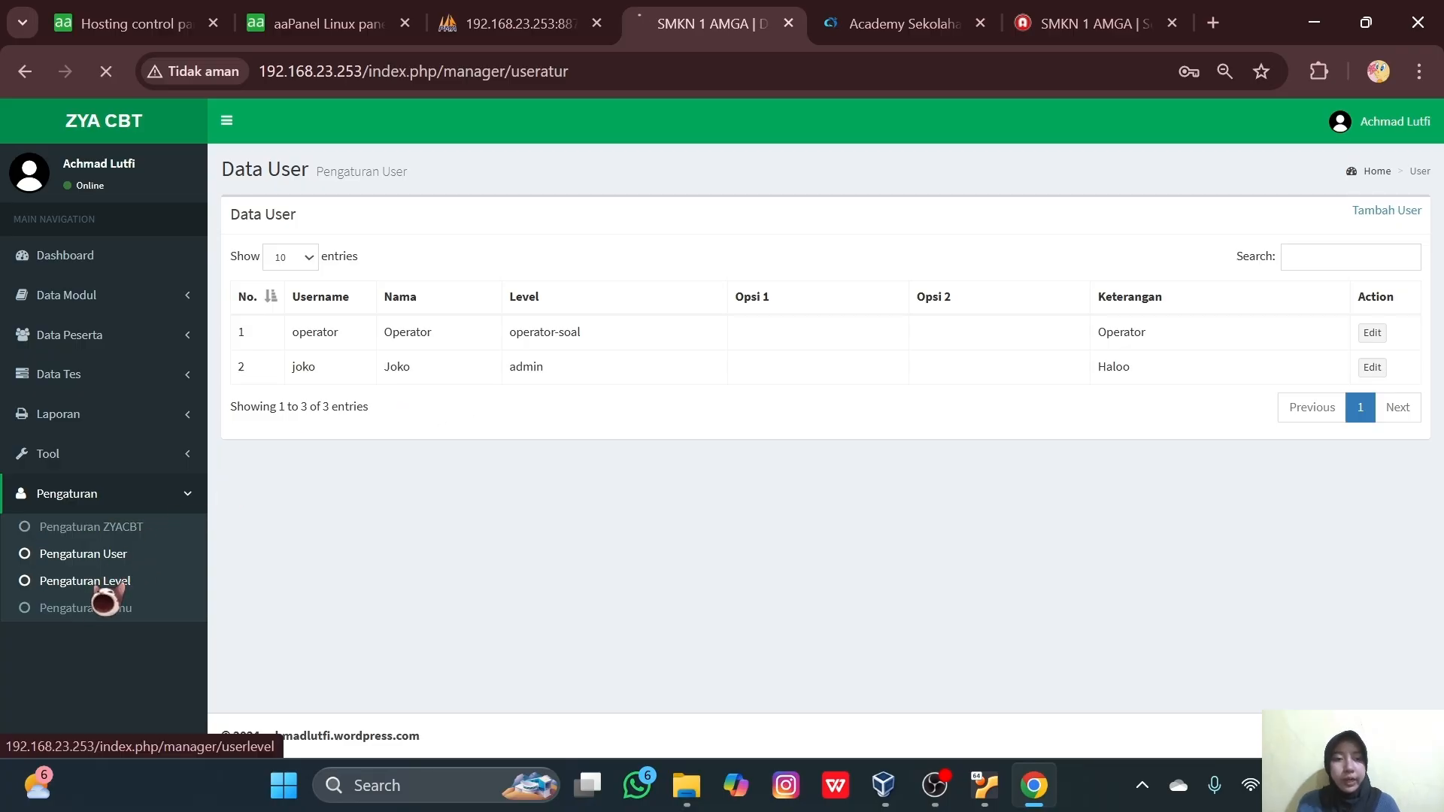
{"action": "scroll", "coordinate": [441, 591], "scroll_direction": "down", "scroll_amount": 1}
{"action": "scroll", "coordinate": [442, 591], "scroll_direction": "up", "scroll_amount": 1}
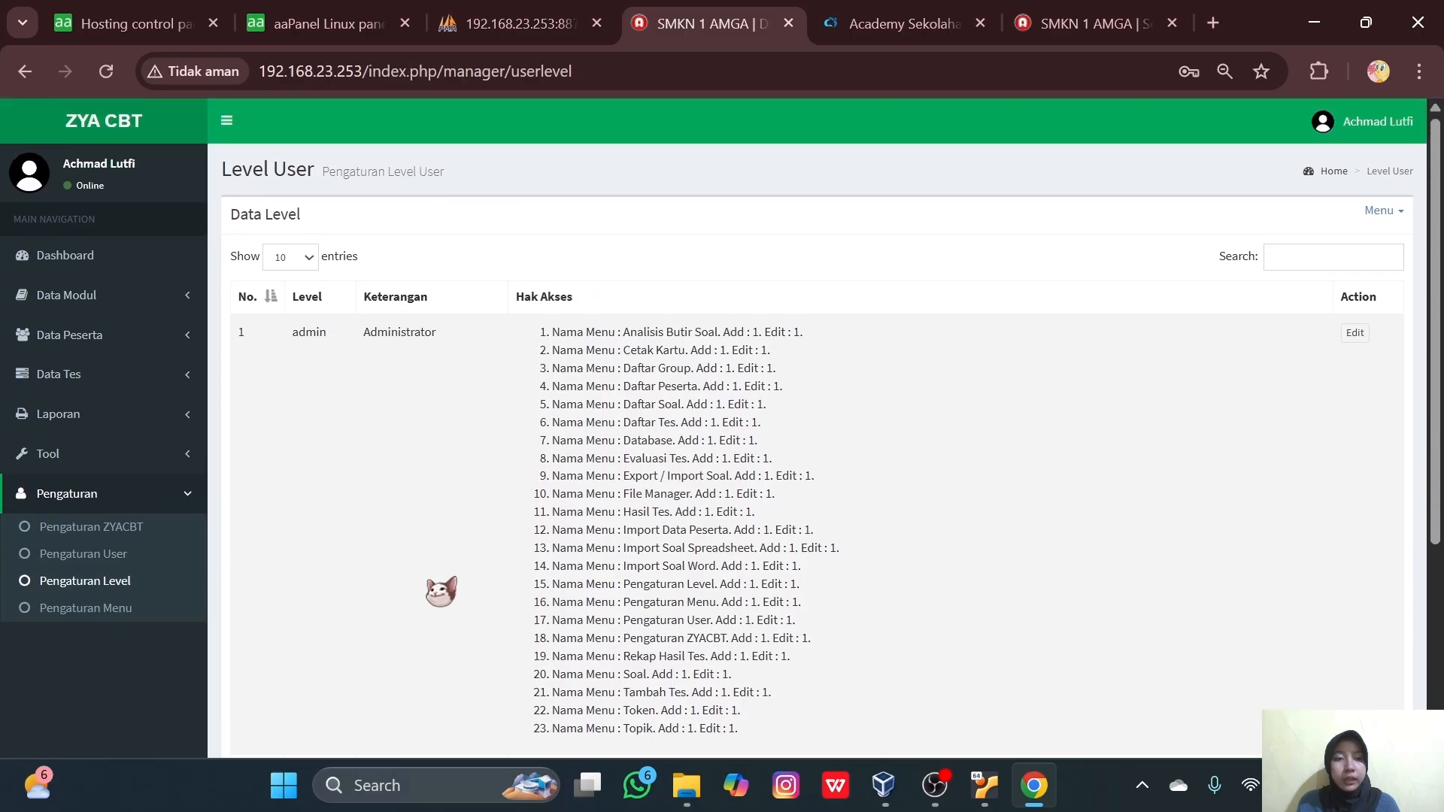
{"action": "scroll", "coordinate": [442, 591], "scroll_direction": "down", "scroll_amount": 2}
{"action": "scroll", "coordinate": [441, 591], "scroll_direction": "up", "scroll_amount": 2}
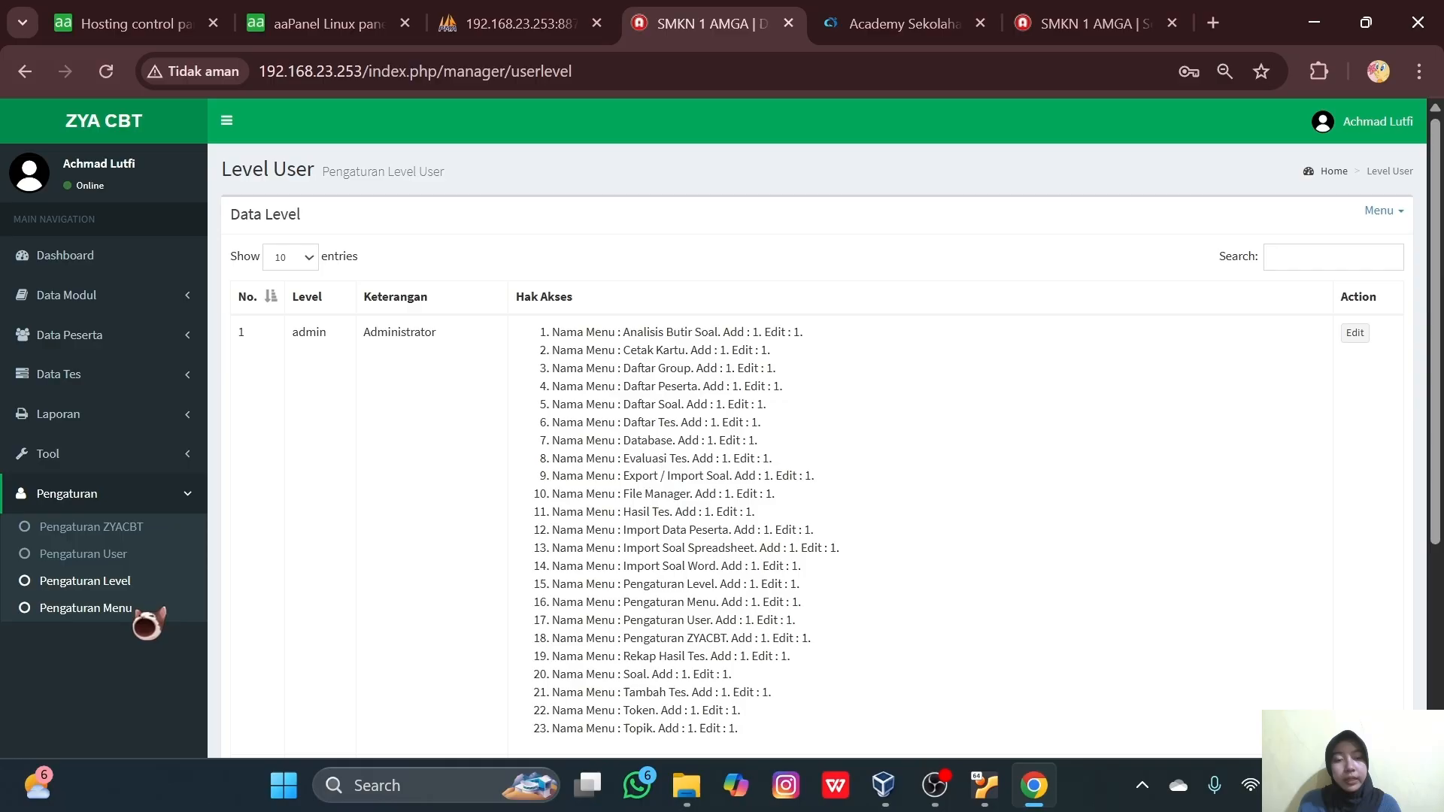
- Show the Pengaturan Menu list of 31 user menus, including Data Modul, Data Peserta and Laporan
{"action": "left_click", "coordinate": [134, 613]}
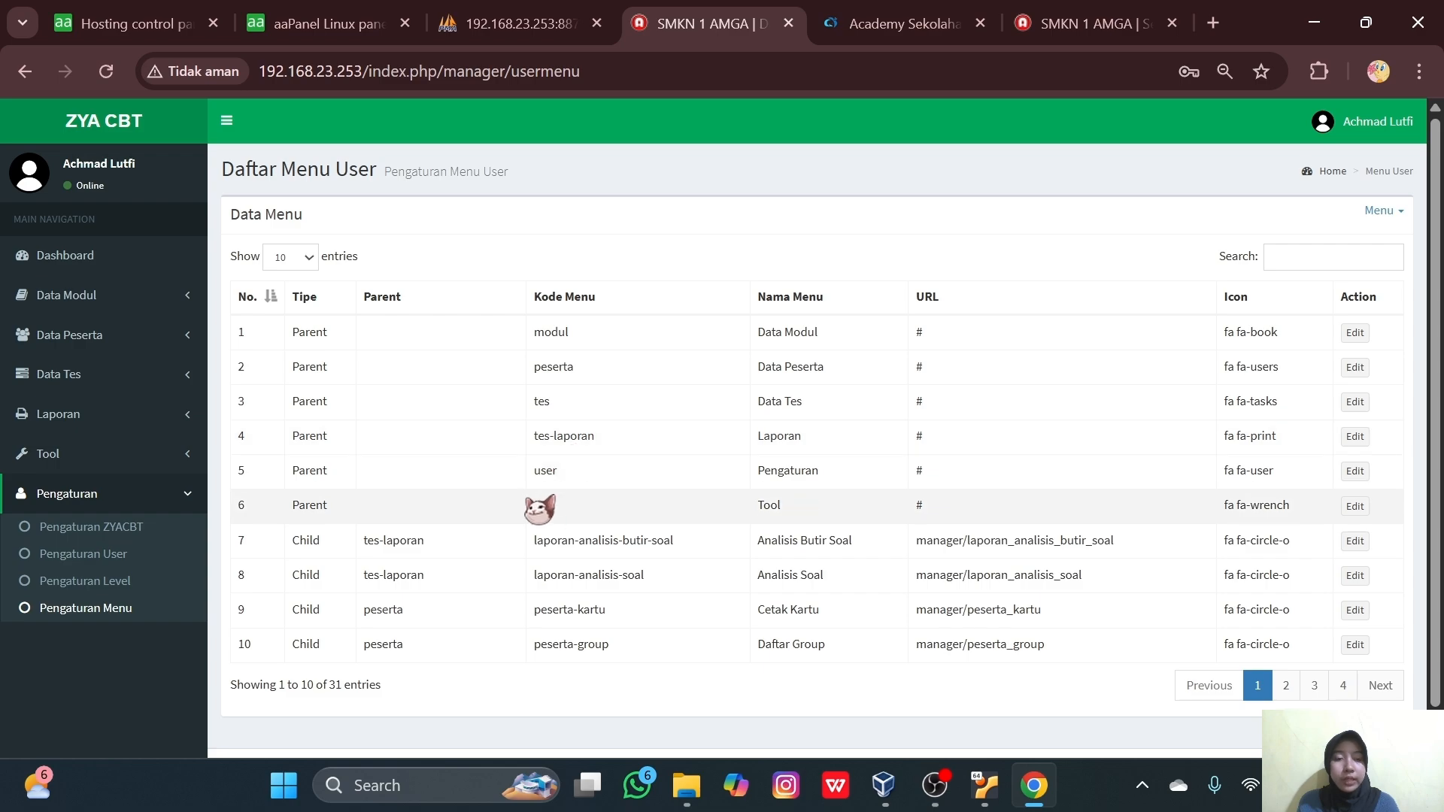
{"action": "scroll", "coordinate": [540, 509], "scroll_direction": "down", "scroll_amount": 1}
{"action": "scroll", "coordinate": [539, 509], "scroll_direction": "up", "scroll_amount": 1}
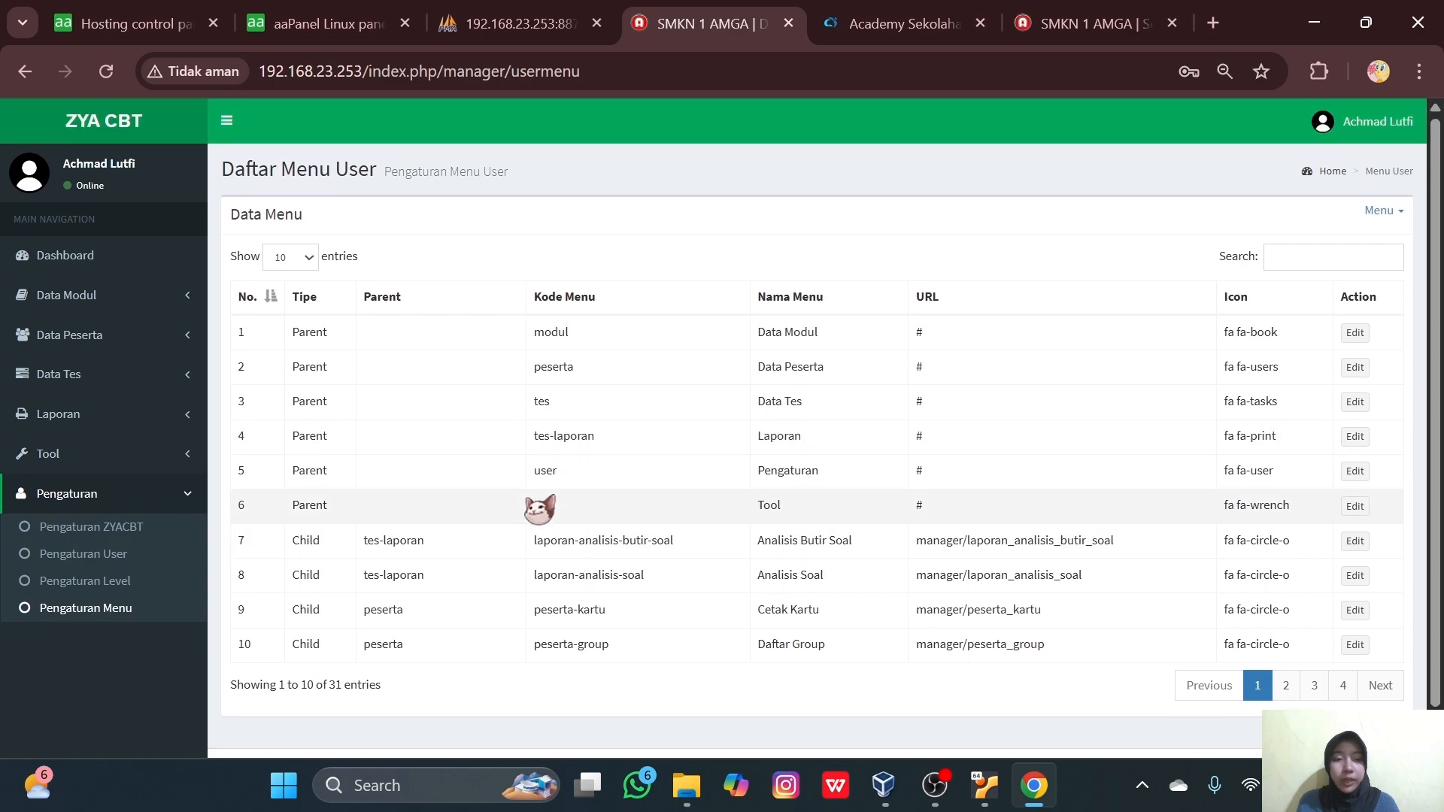